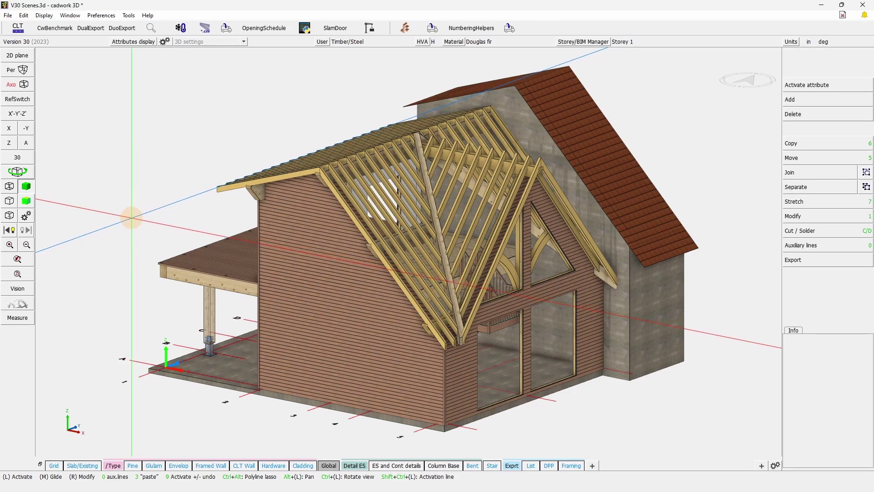
Browse the saved scenes from Grid through Slab/Existing, Pine, Glulam, Envelop, Framed Wall, CLT Wall and Hardware.
left_click(53, 465)
left_click(84, 463)
left_click(131, 465)
left_click(152, 466)
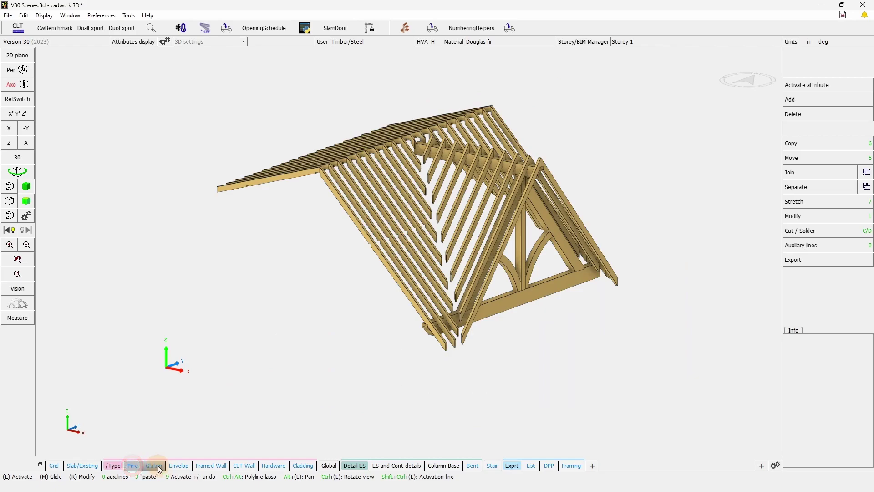
left_click(181, 466)
left_click(211, 465)
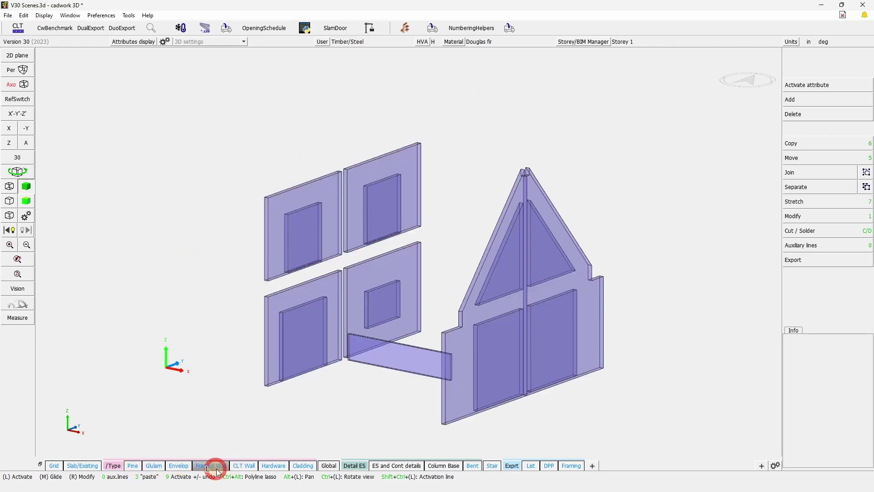
left_click(245, 466)
left_click(247, 470)
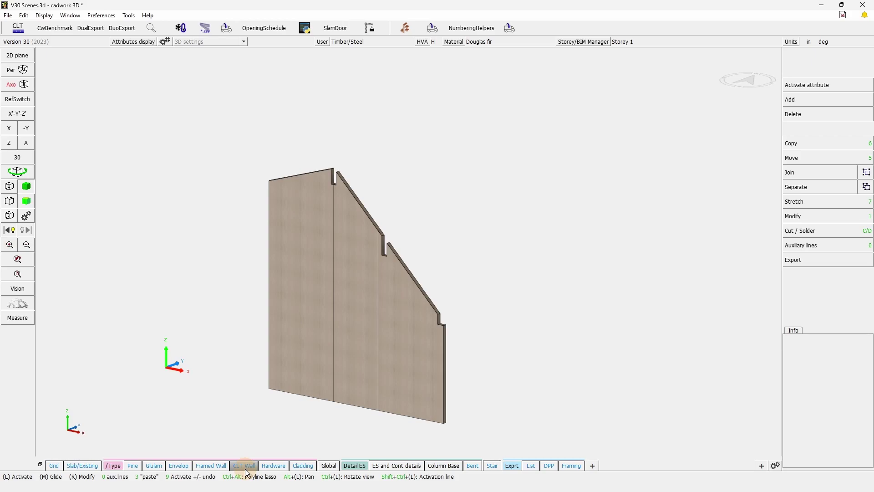
left_click(271, 466)
Display all elements of the house model again.
right_click(521, 324)
type("a")
type("J")
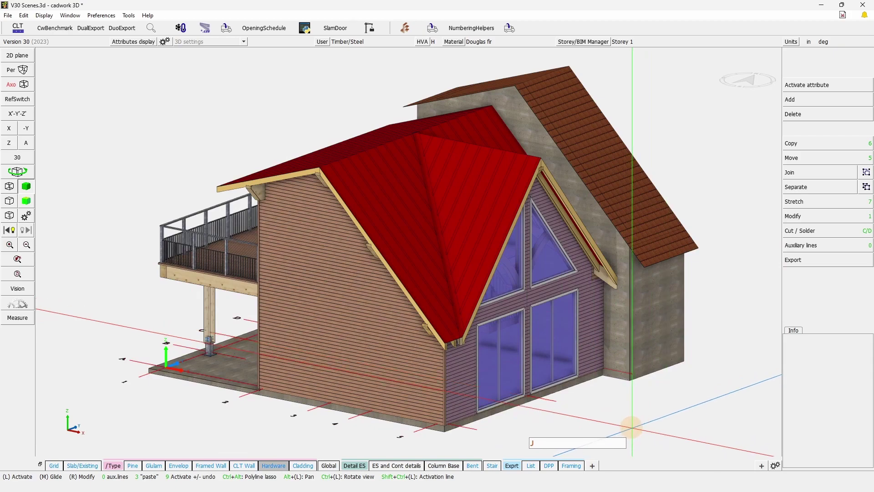
left_click(607, 445)
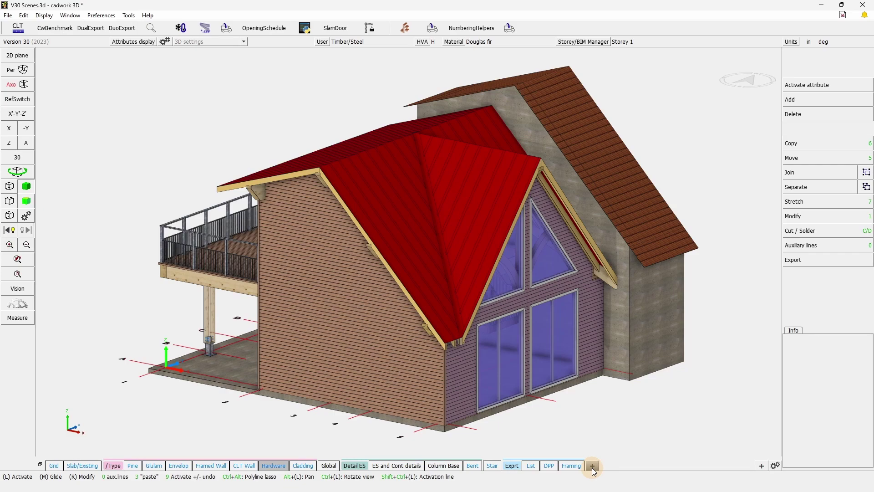
Create a new scene named "Front deck".
left_click(759, 465)
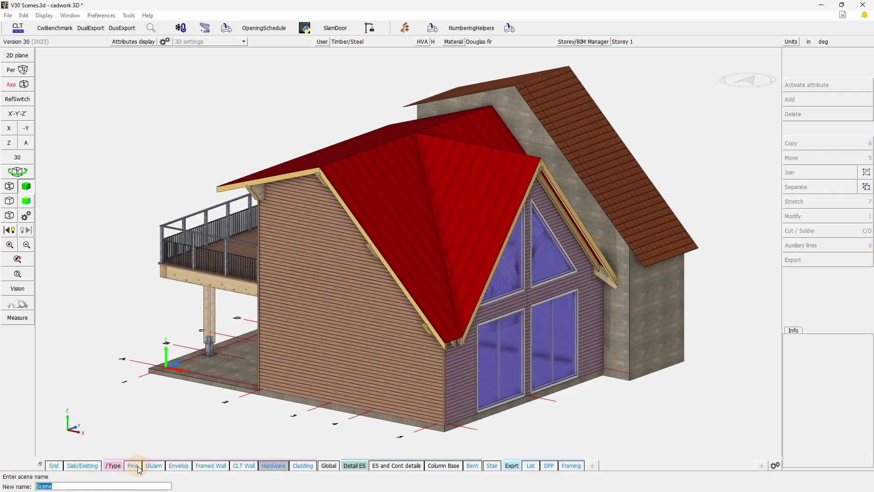
type("Front Deck")
key("Return")
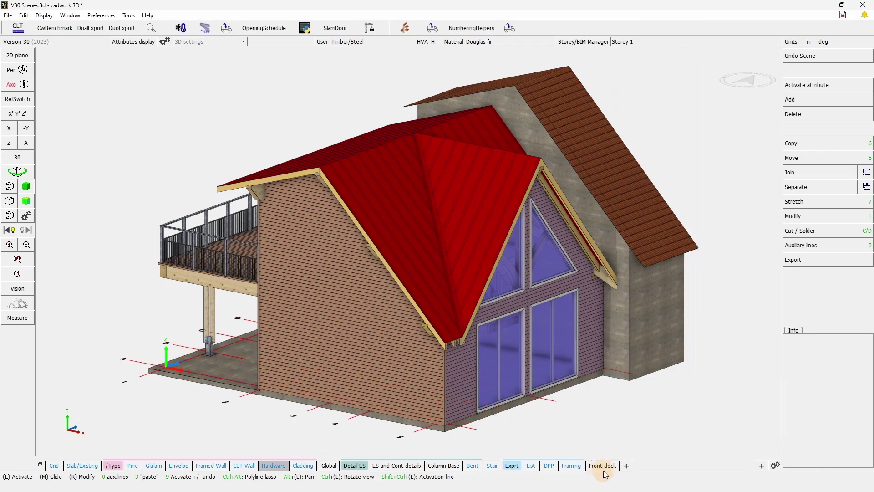
Preview the Front deck scene and view its available scene options.
mouse_move(607, 466)
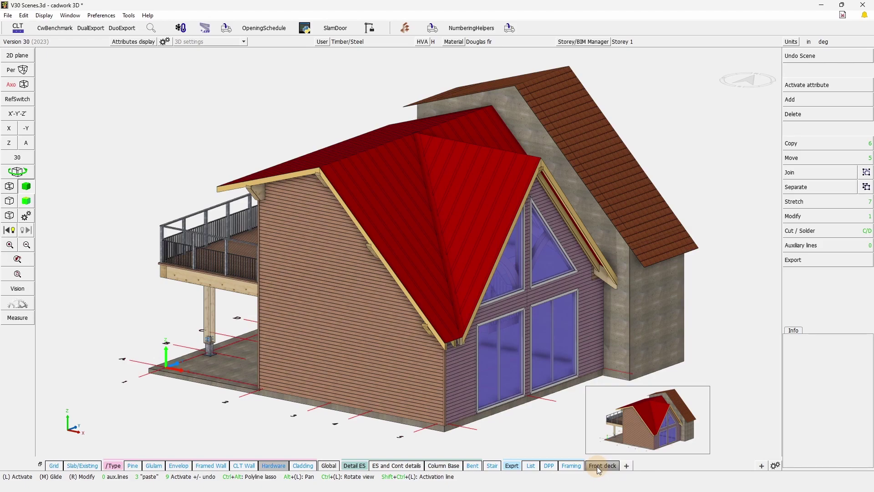
right_click(597, 466)
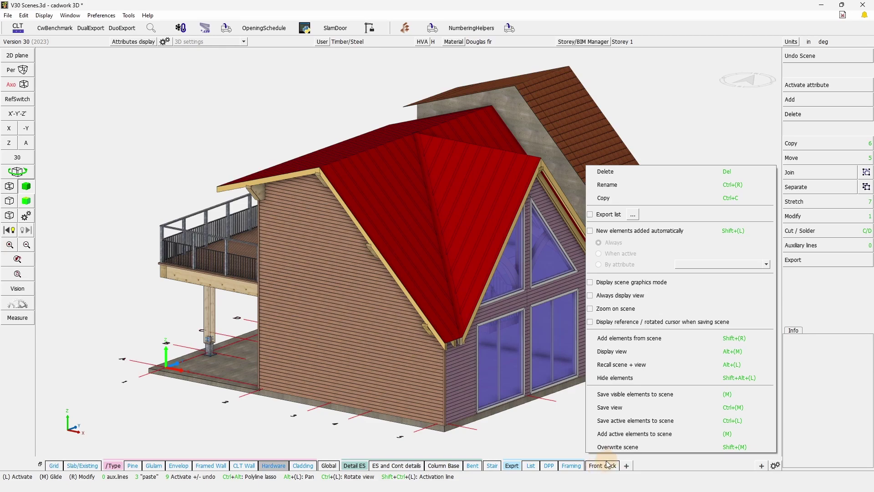
left_click(546, 433)
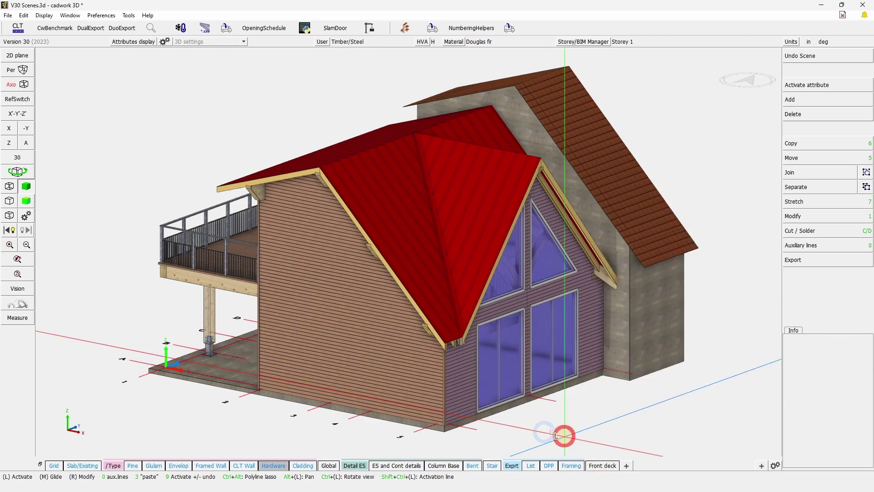
Activate all elements in the Deck Structure group, starting from a deck beam, and show only those elements.
left_click(222, 283)
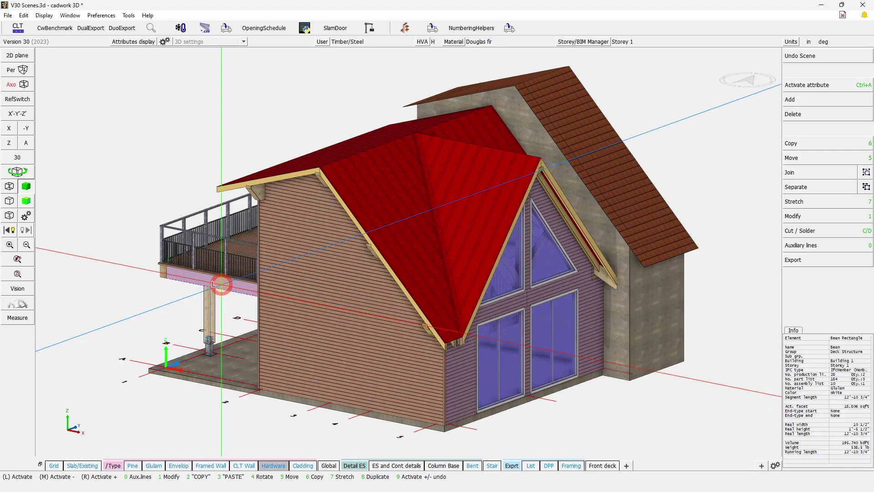
key("ctrl+a")
key("a")
key("KP_Divide")
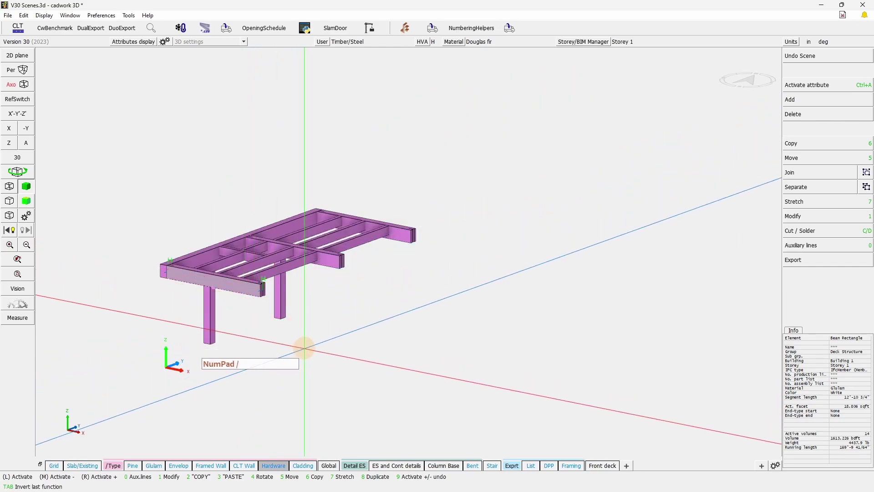
left_click(305, 347)
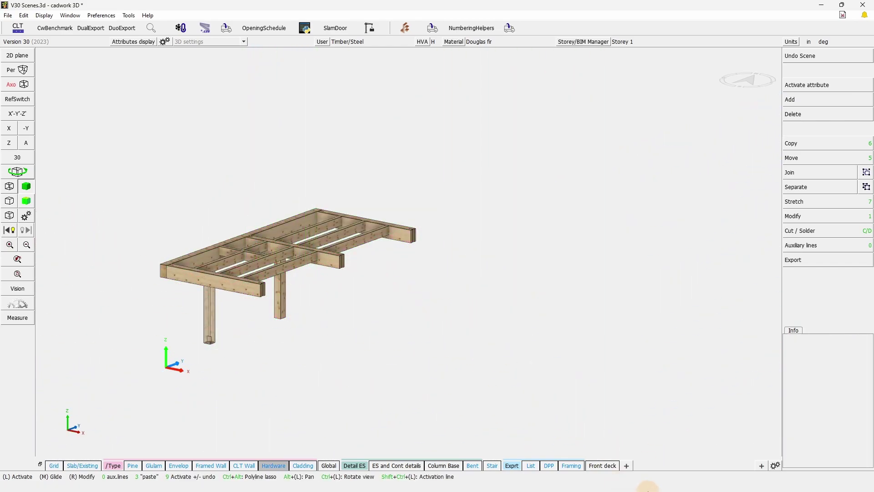
Overwrite the Front deck scene with the visible deck structure and check it by switching to Slab/Existing and back.
right_click(603, 466)
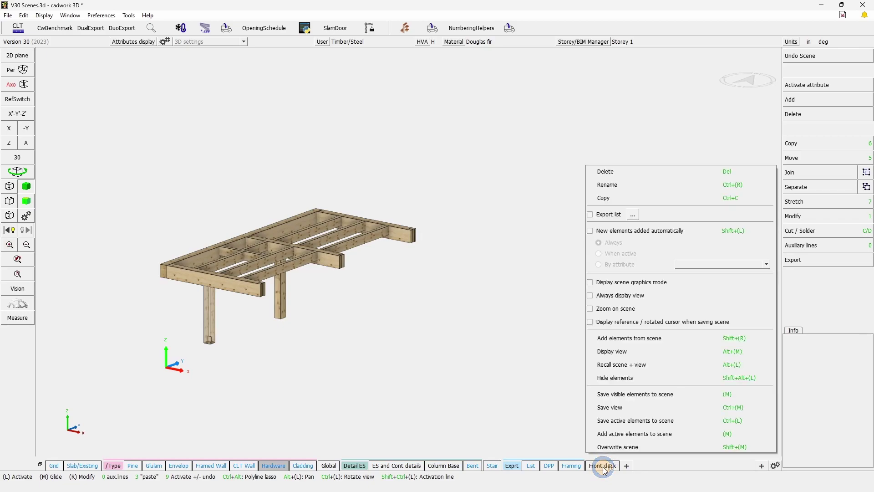
left_click(625, 447)
left_click(516, 370)
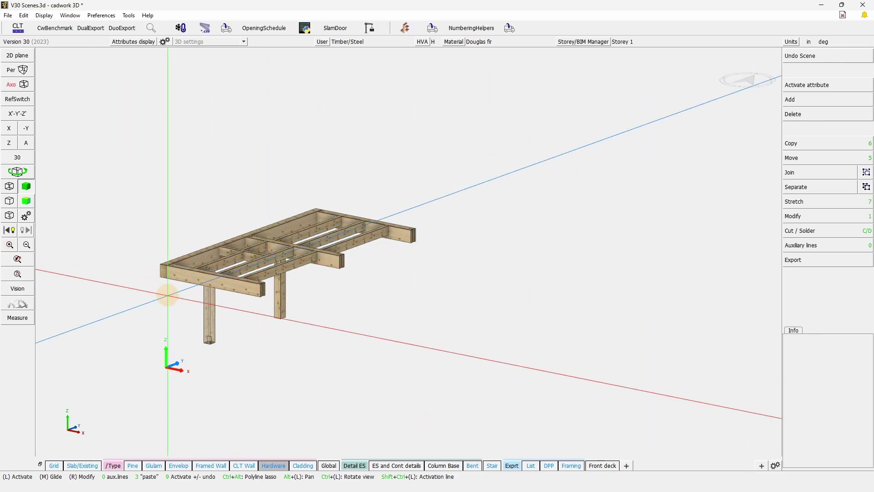
left_click(517, 363)
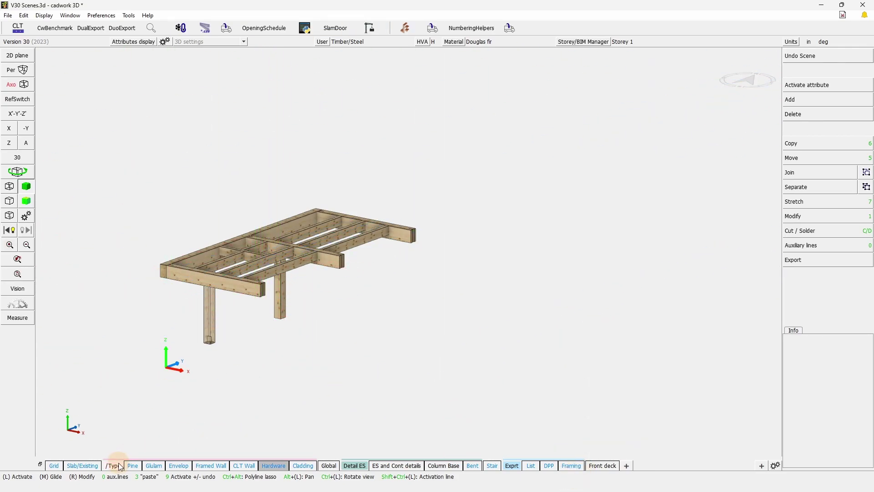
left_click(66, 465)
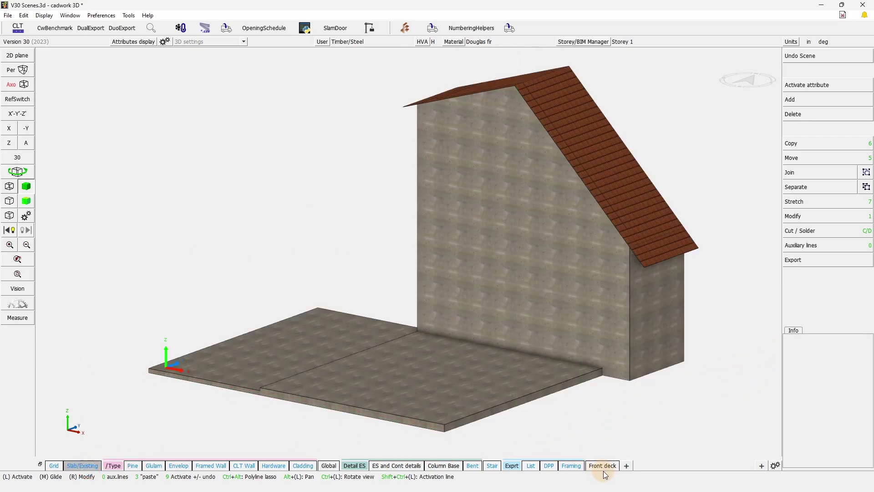
left_click(608, 466)
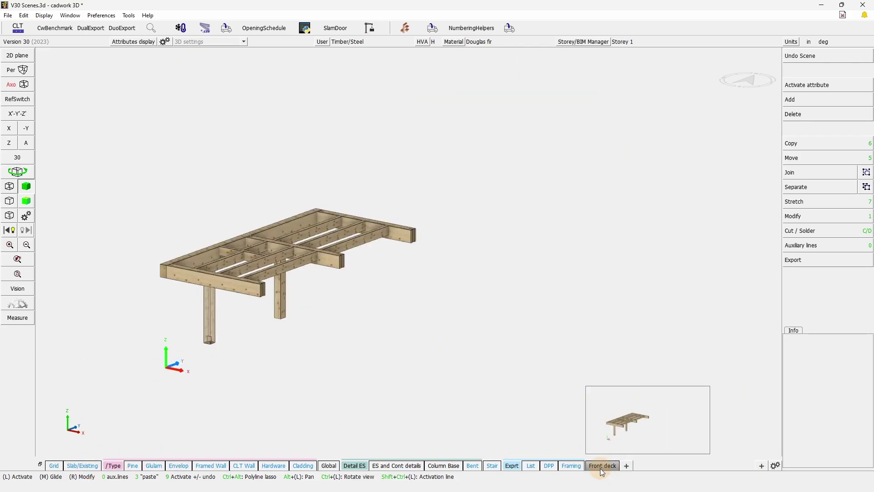
Examine the Front deck scene's options and how the Pine scene adds new elements automatically.
right_click(599, 469)
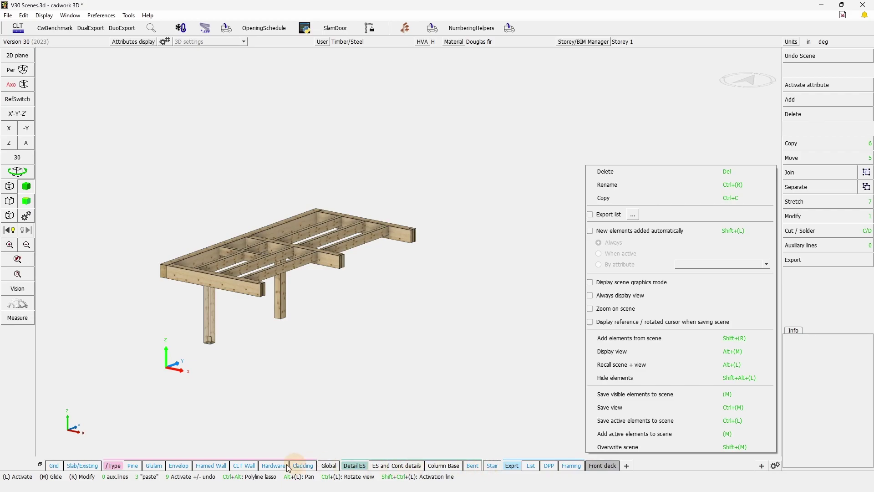
left_click(454, 428)
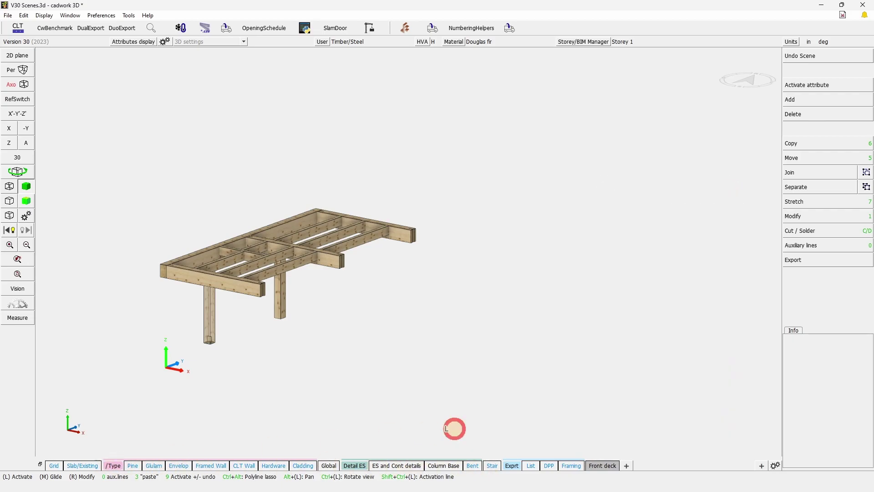
right_click(133, 465)
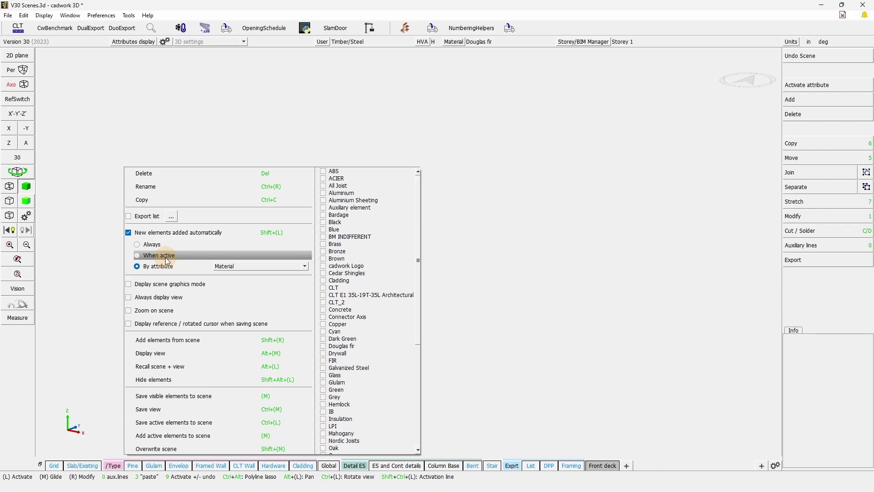
left_click(519, 276)
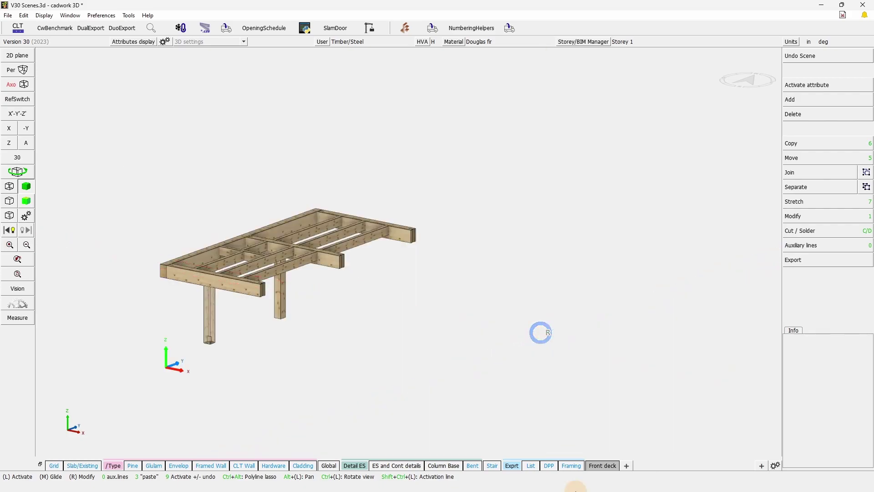
Set the Front deck scene to add new elements automatically when the scene is active.
right_click(602, 466)
left_click(606, 242)
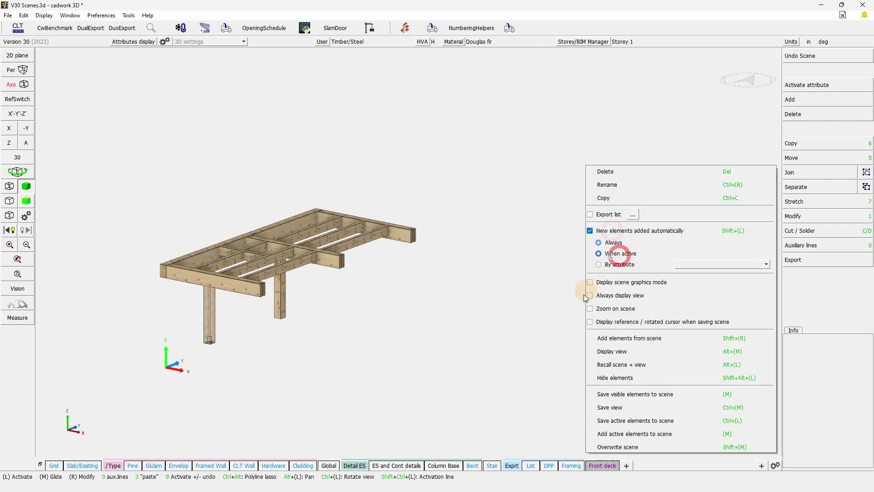
left_click(515, 383)
left_click(605, 436)
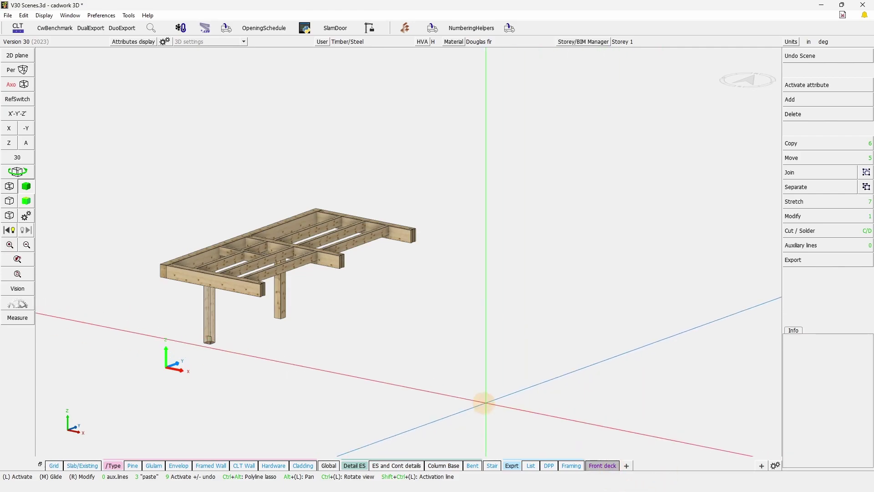
mouse_move(604, 465)
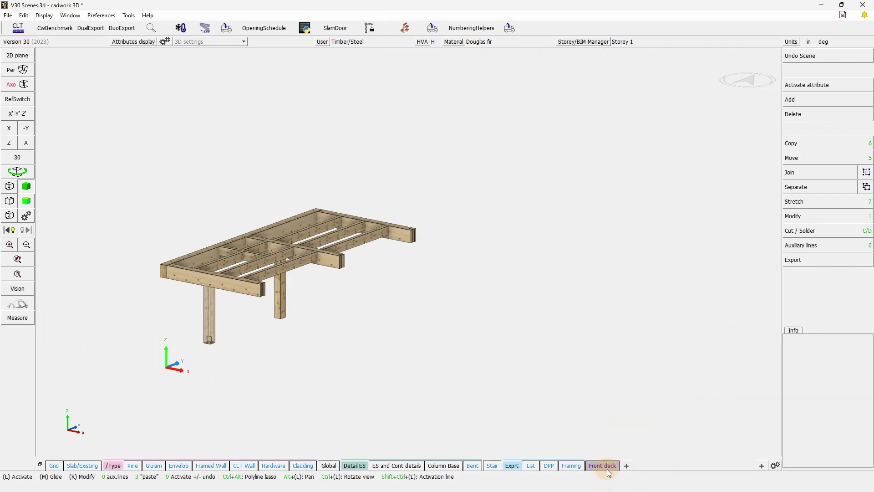
left_click(459, 349)
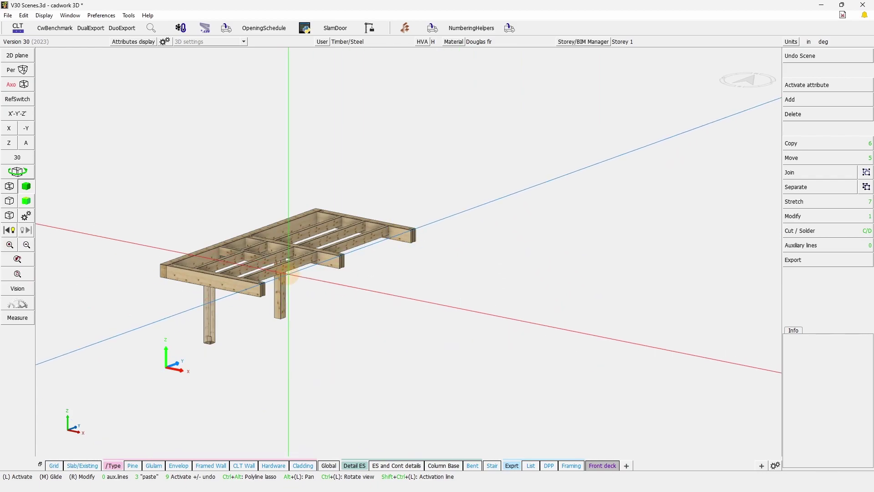
key("b")
right_click(371, 277)
right_click(371, 276)
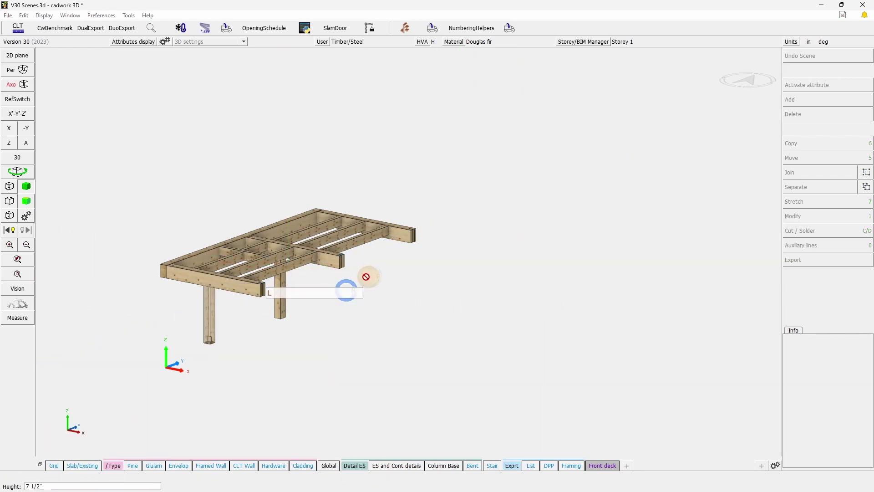
right_click(378, 267)
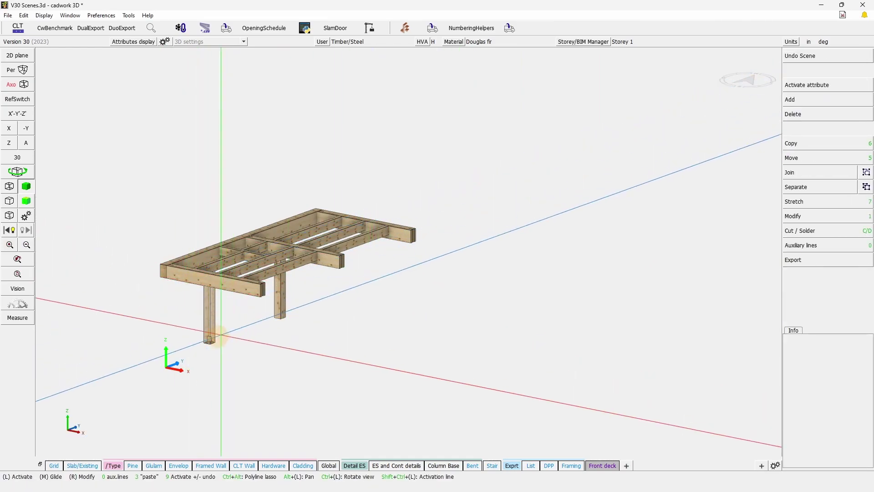
Copy the front deck post along the Y axis by -4'.
left_click(210, 324)
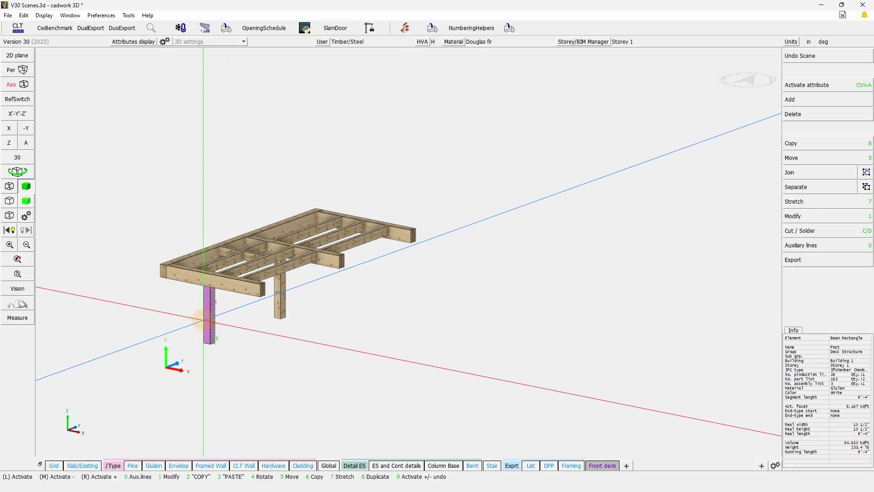
key("KP_6")
type("y-4")
key("space")
key("Return")
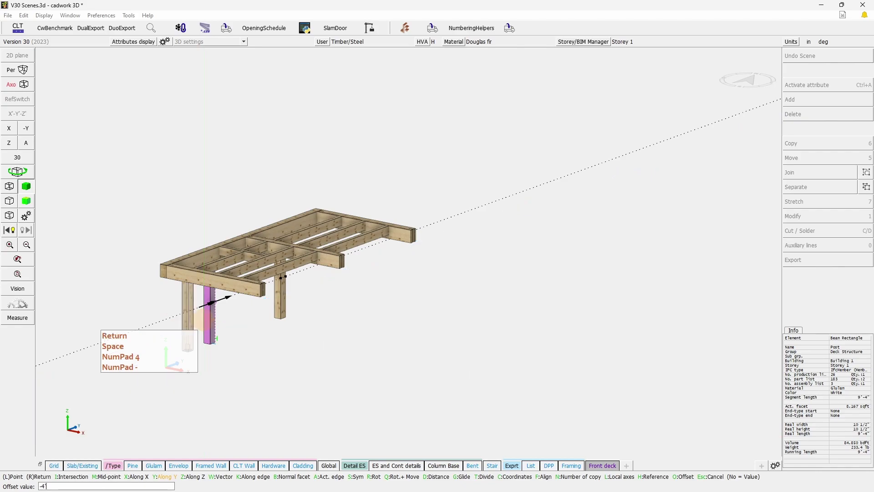
right_click(377, 317)
left_click(246, 355)
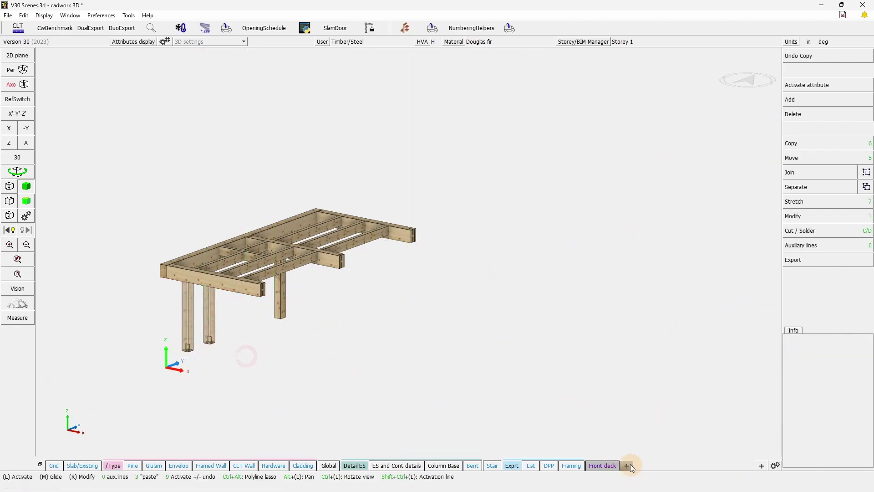
Check the Glulam and Front deck scenes for the copied post and open the Glulam scene's options.
left_click(144, 465)
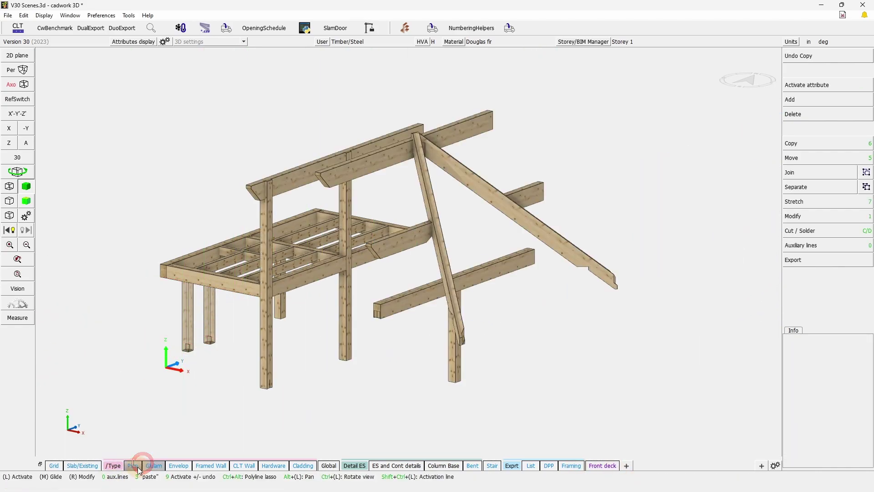
left_click(599, 465)
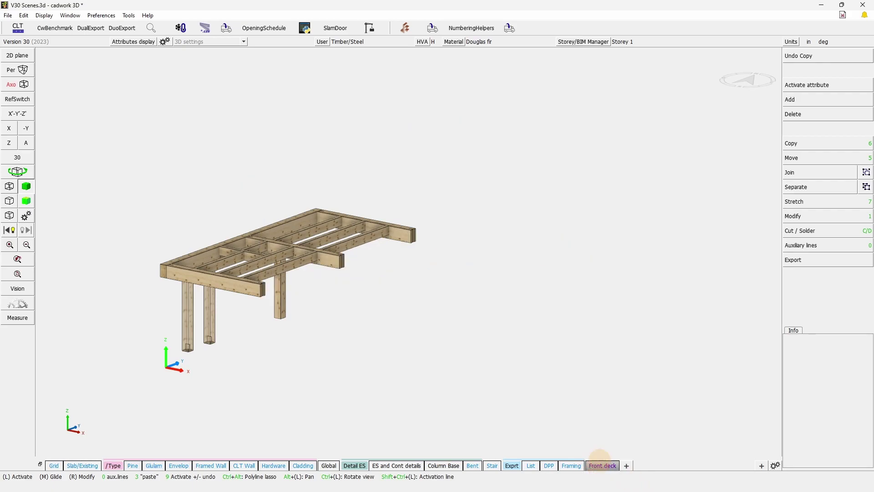
left_click(154, 466)
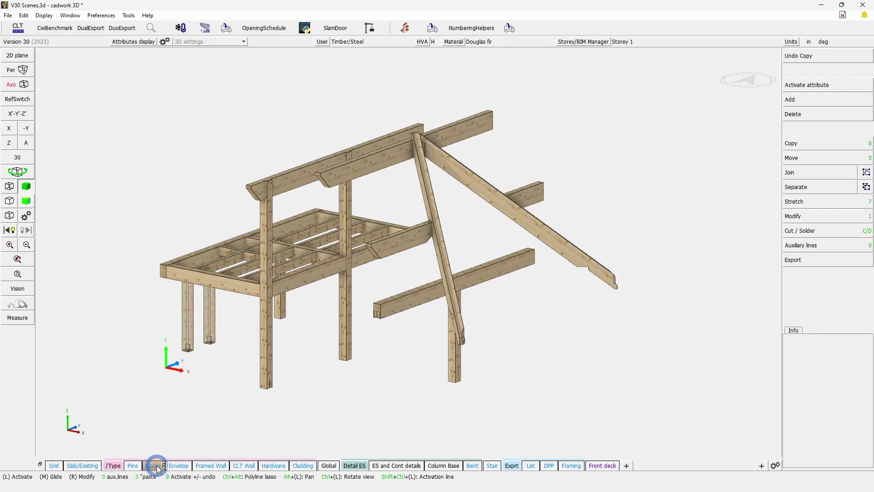
right_click(157, 466)
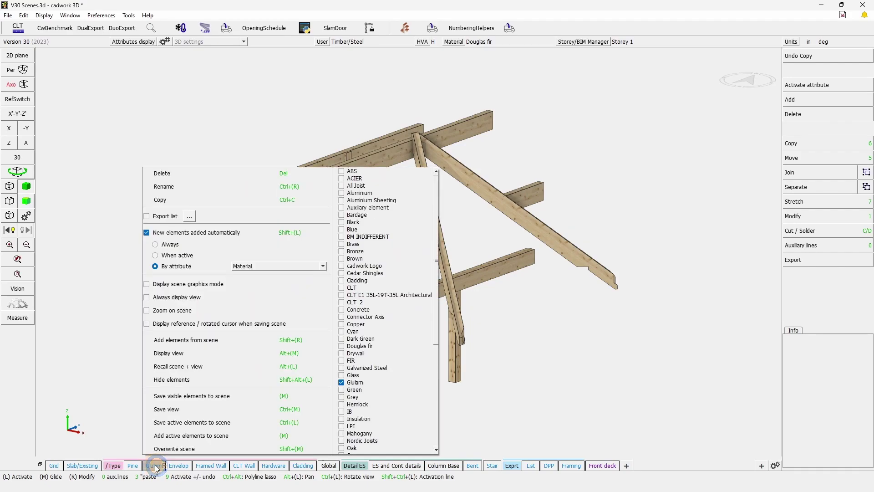
Review the attribute choices, keep the Glulam scene assigned by Material Glulam, and remove its non-matching elements.
left_click(176, 269)
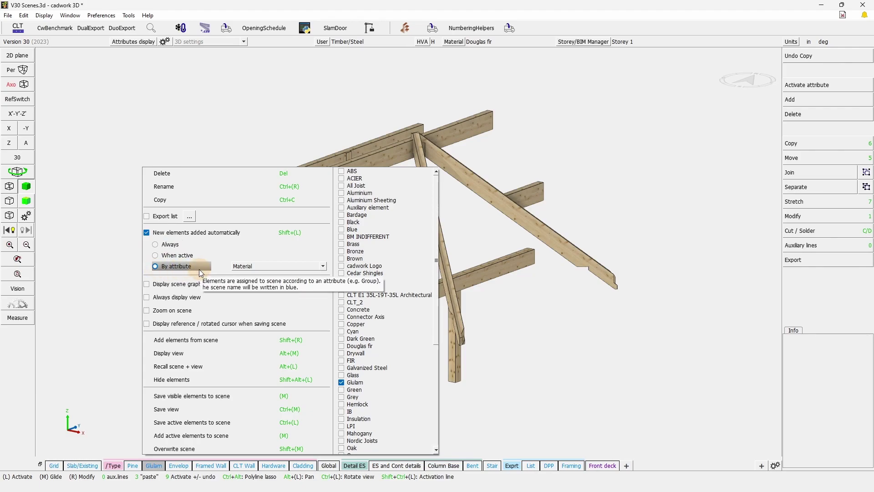
left_click(280, 265)
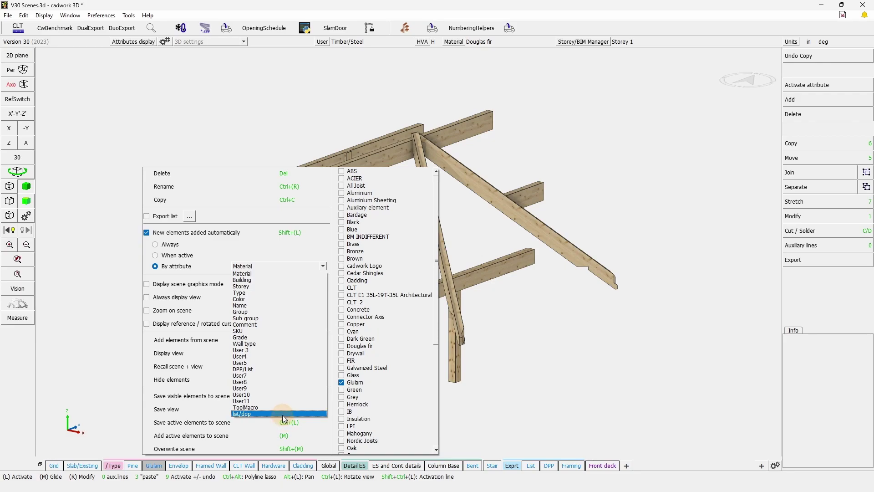
left_click(242, 273)
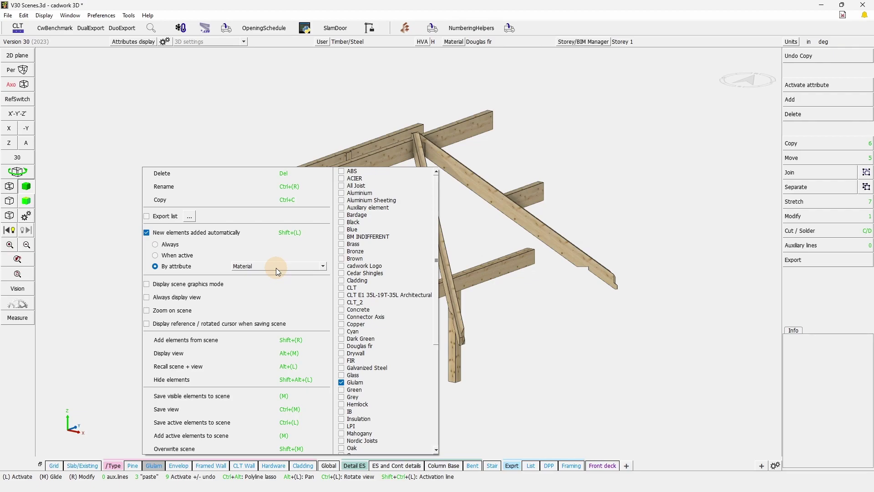
mouse_move(436, 246)
left_mouse_down()
mouse_move(423, 404)
mouse_move(448, 237)
left_mouse_up()
right_click(507, 404)
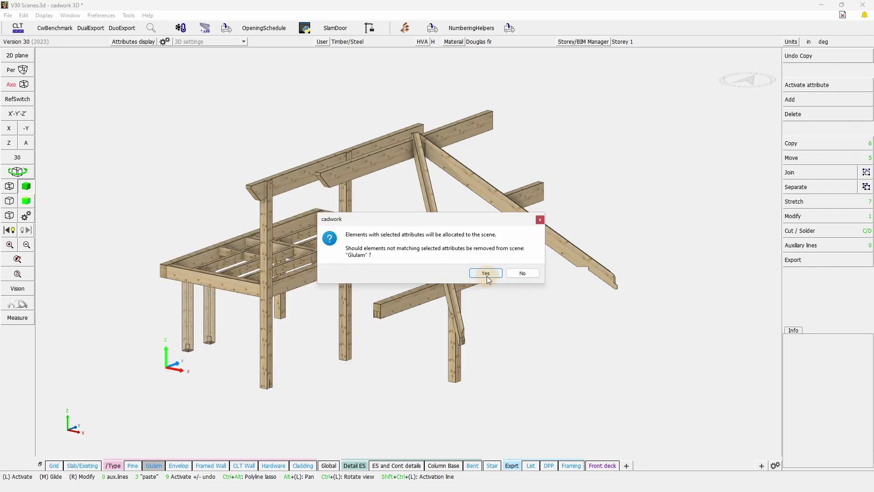
left_click(484, 275)
left_click(491, 273)
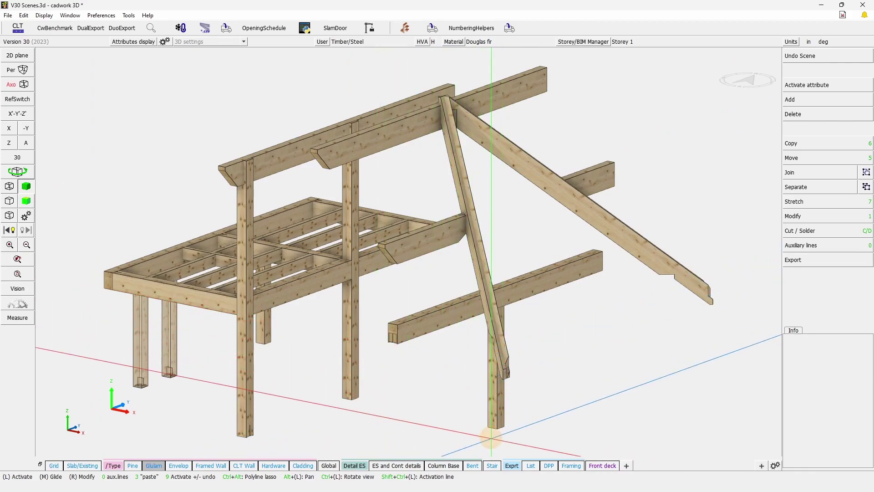
Enable the scene graphics mode for the Glulam scene and overwrite the scene with a wireframe display.
right_click(154, 466)
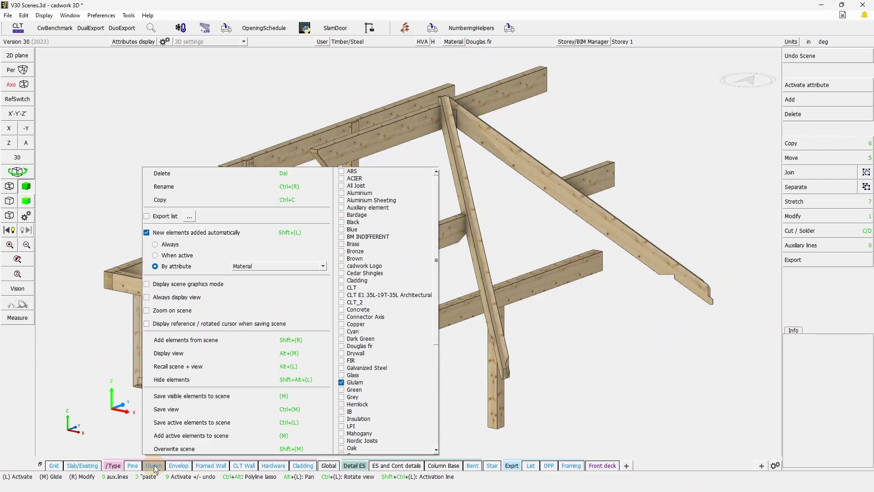
left_click(185, 284)
left_click(595, 359)
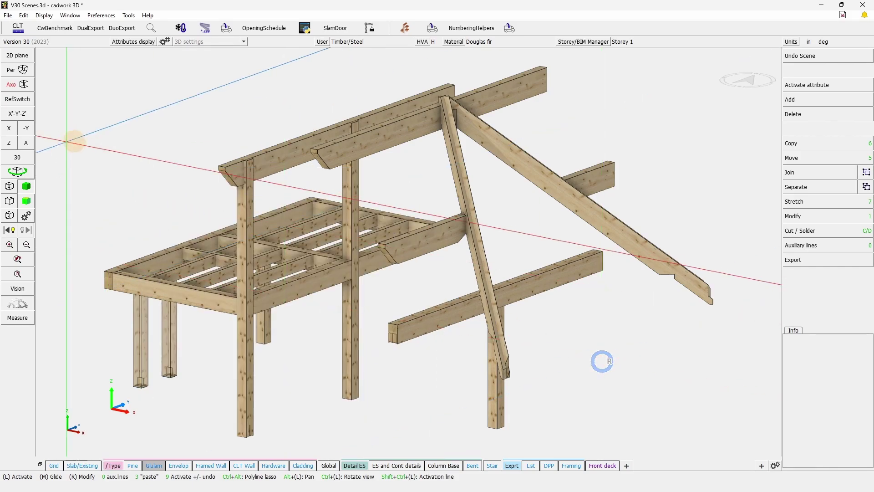
left_click(6, 191)
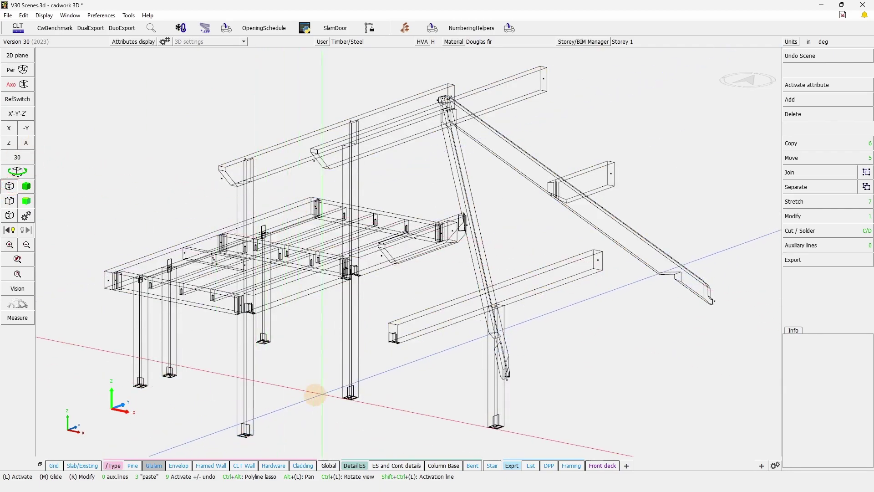
right_click(159, 465)
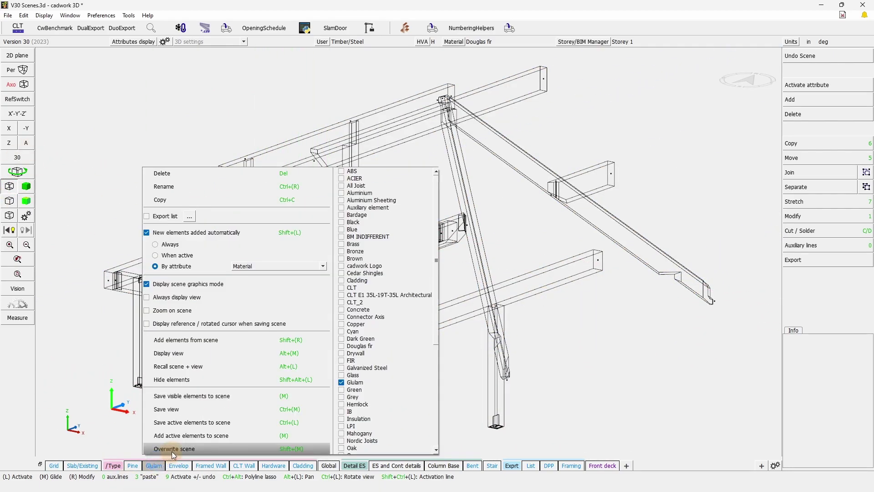
left_click(170, 450)
left_click(139, 391)
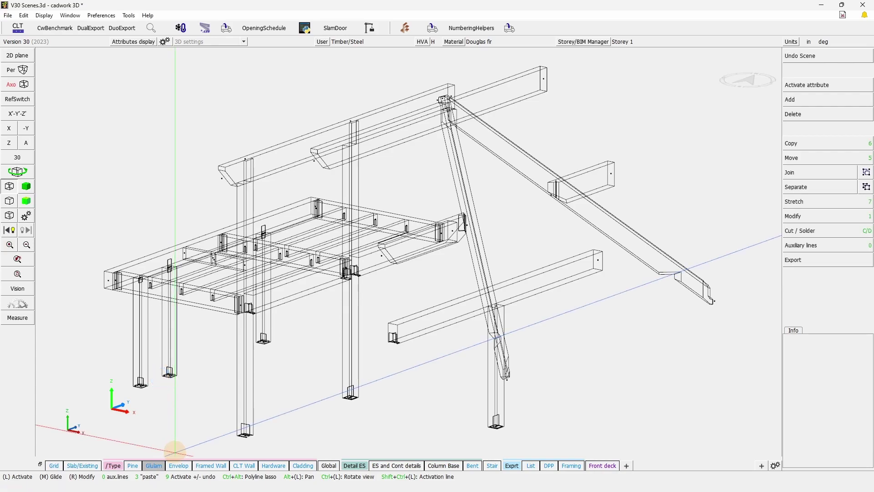
Check the Glulam scene's stored graphics mode by viewing the Envelop and CLT Wall scenes in shaded display and returning to Glulam.
mouse_move(157, 467)
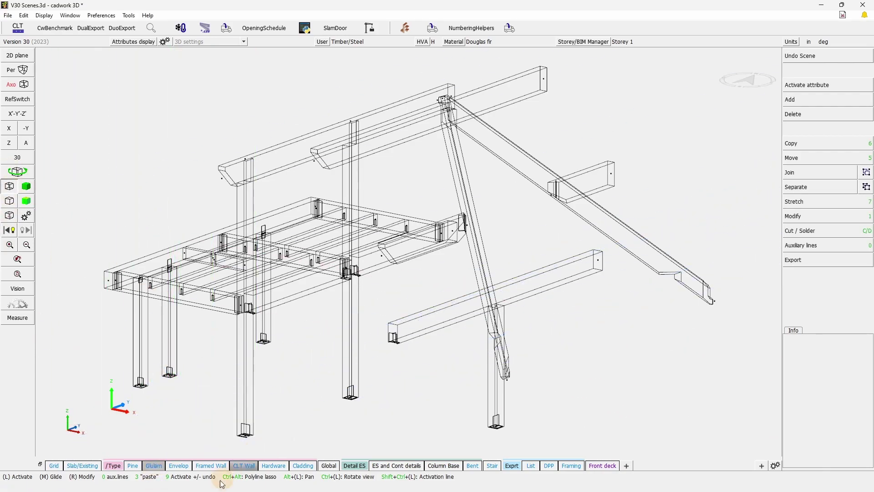
left_click(179, 465)
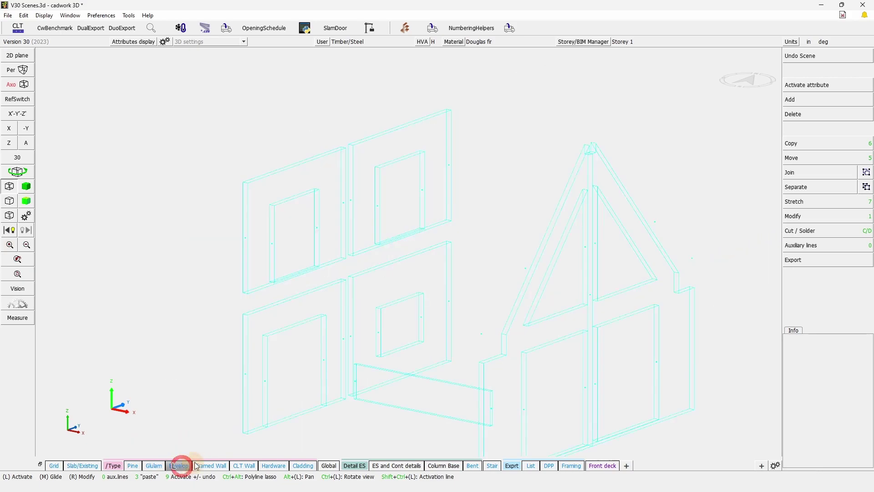
left_click(26, 186)
left_click(244, 465)
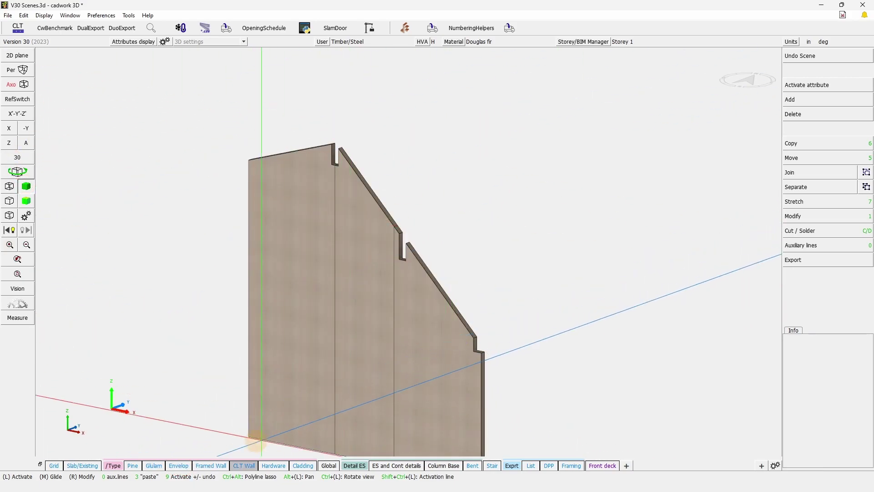
left_click(154, 465)
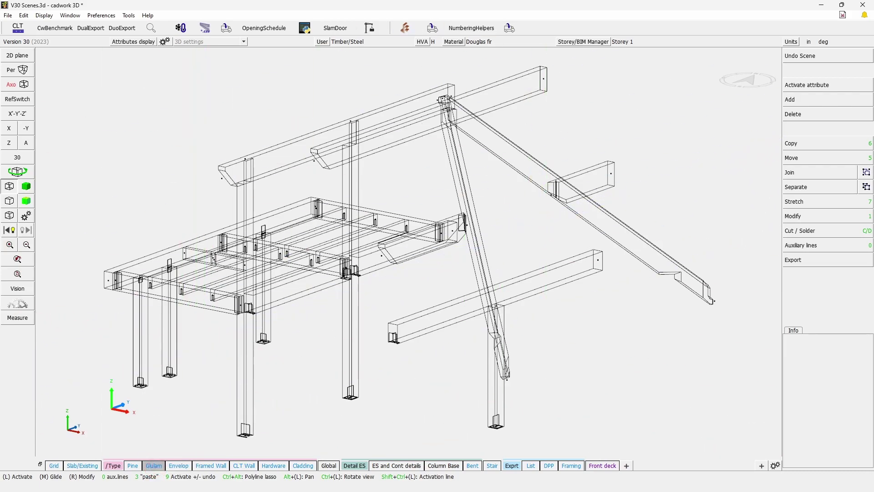
Set the Glulam scene to always display its view and overwrite it with the shaded display.
left_click(26, 187)
right_click(153, 466)
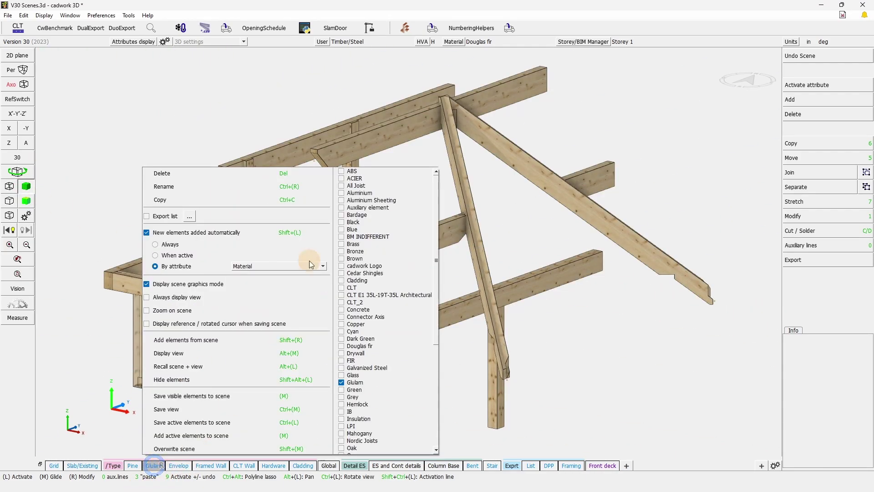
left_click(193, 299)
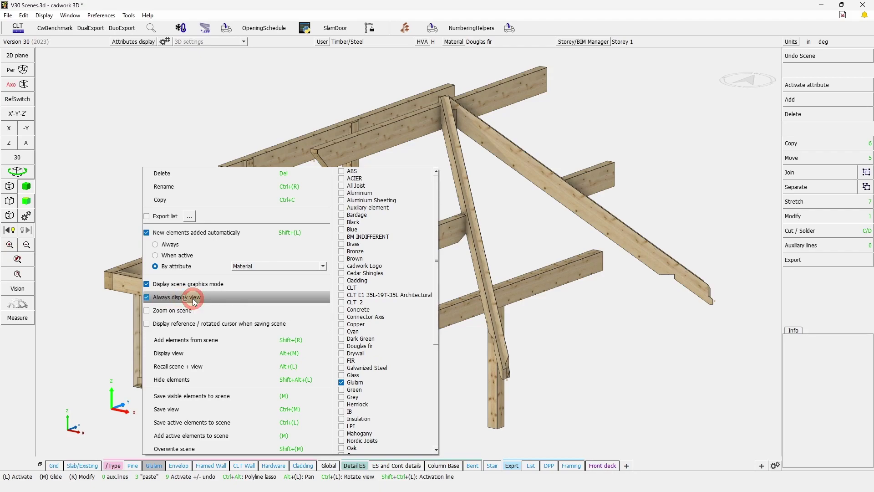
right_click(154, 465)
left_click(173, 449)
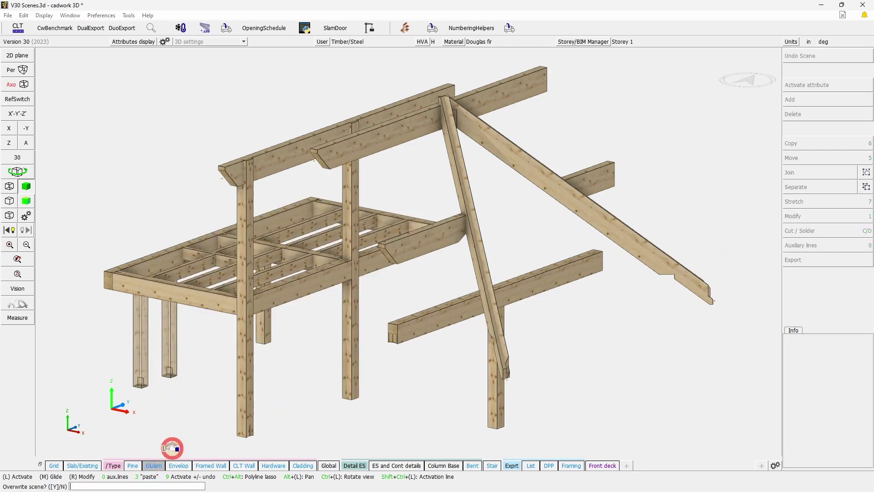
left_click(346, 344)
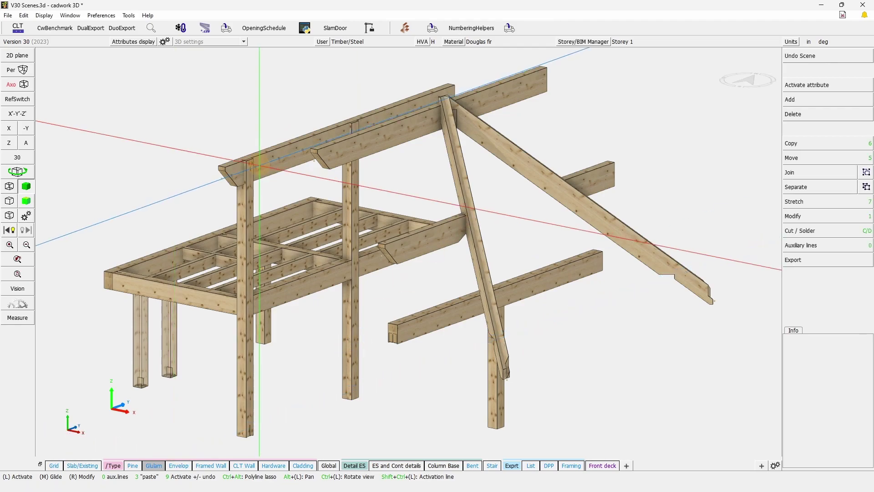
Activate the post, its steel base hardware and the concrete slab, and save only these elements in a new scene named Post base.
left_click(201, 433)
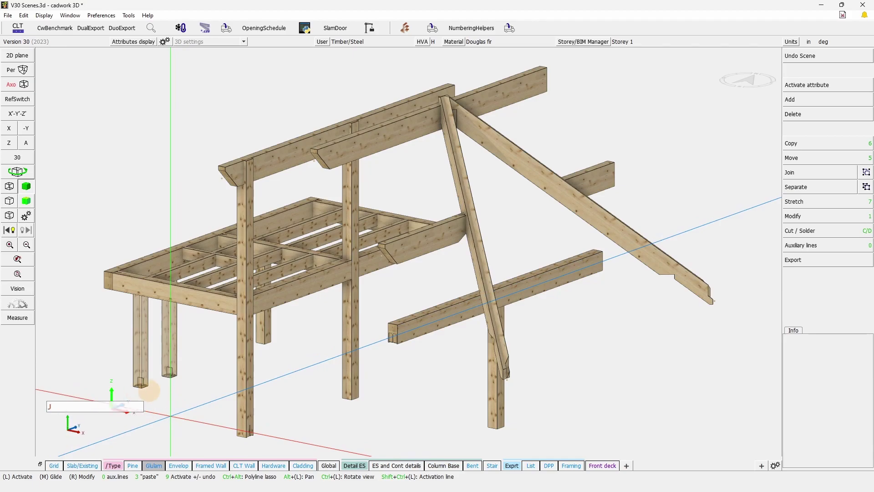
left_click(148, 410)
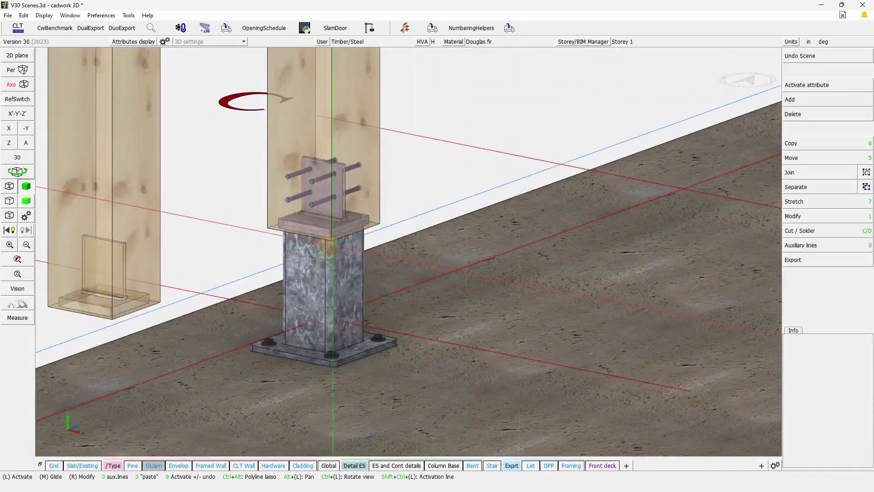
left_click_drag(477, 410, 204, 127)
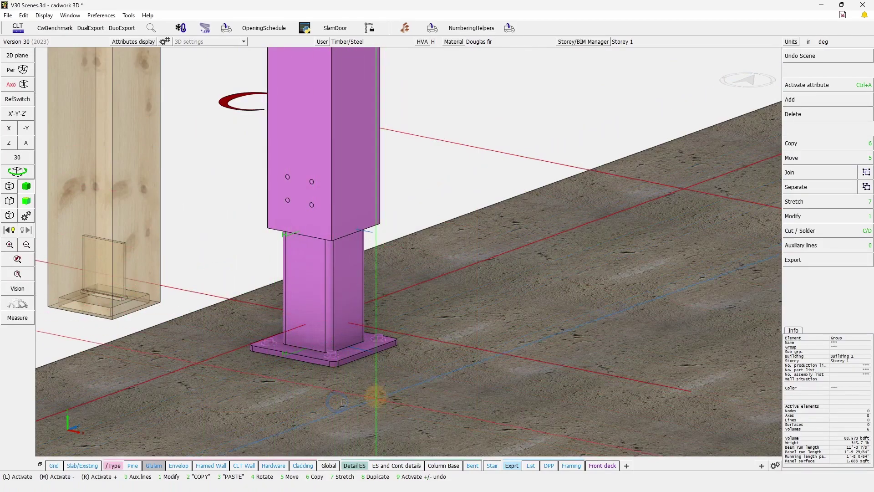
scroll(378, 273, "down", 3)
right_click(396, 255)
scroll(396, 254, "up", 4)
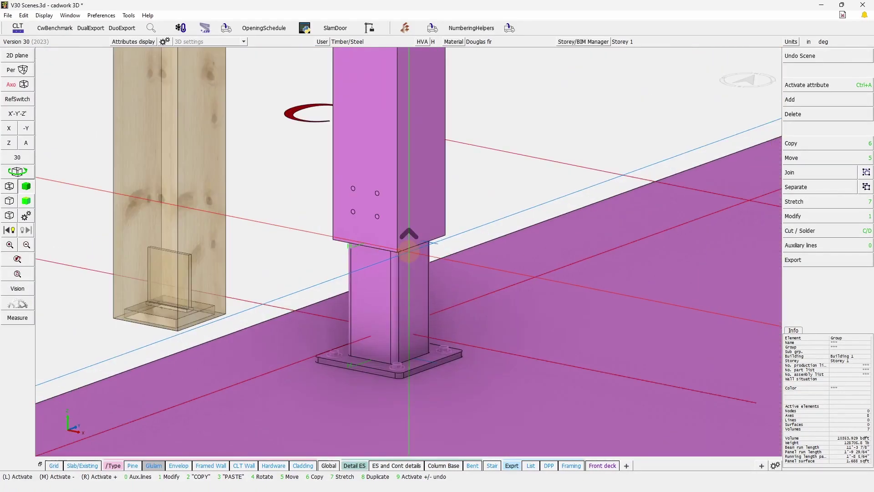
left_click(630, 469)
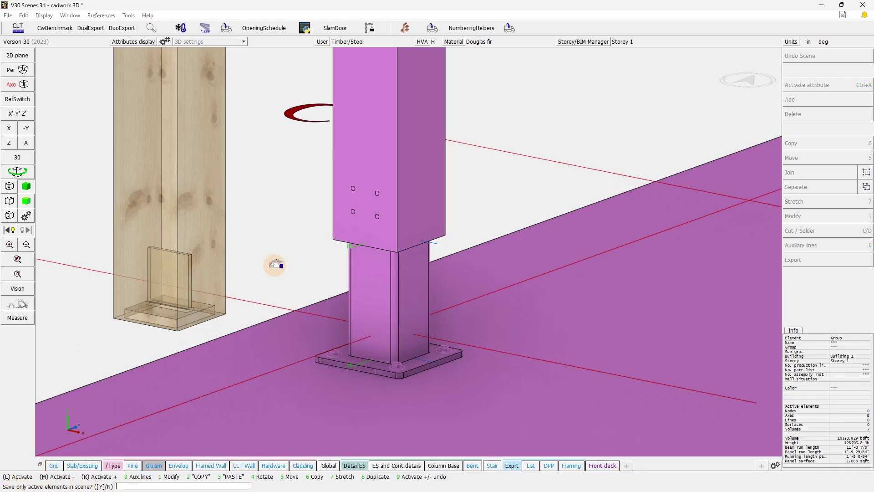
key("Return")
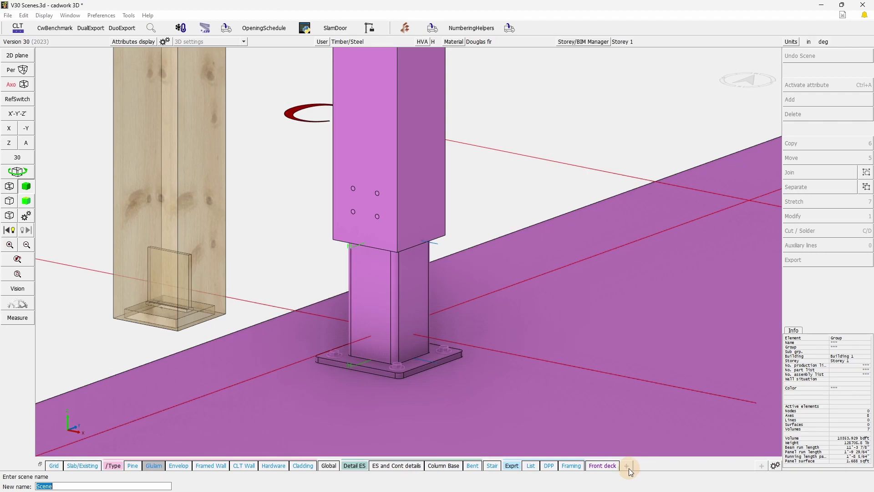
type("Post base")
key("Return")
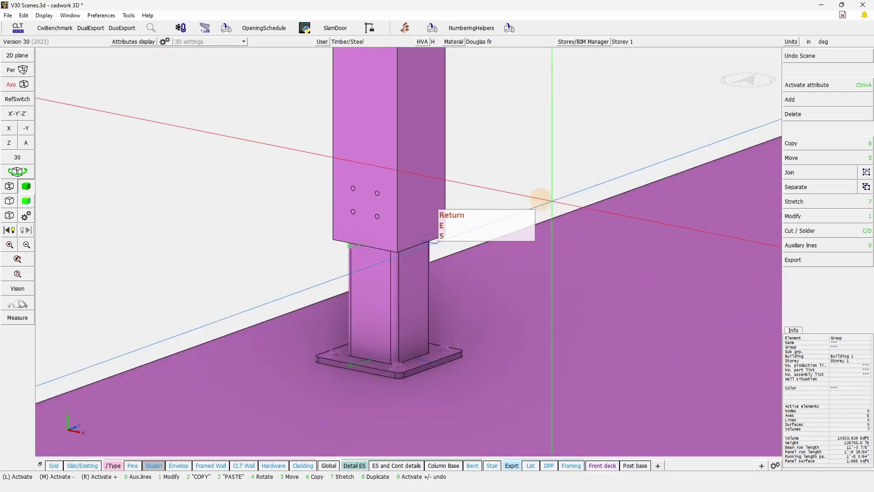
Set the Post base scene to display its graphics mode and always display its view, and overwrite it with a close-up of the base.
left_click(563, 162)
scroll(408, 235, "up", 3)
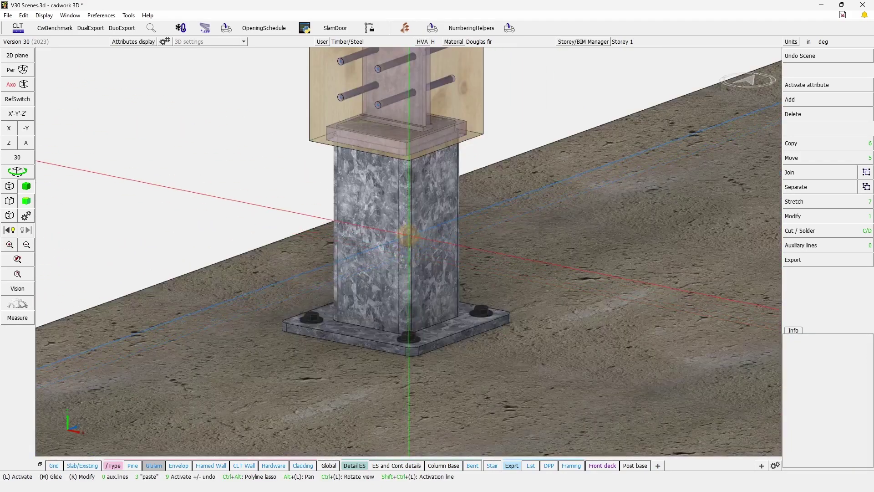
scroll(409, 235, "down", 3)
scroll(414, 155, "up", 3)
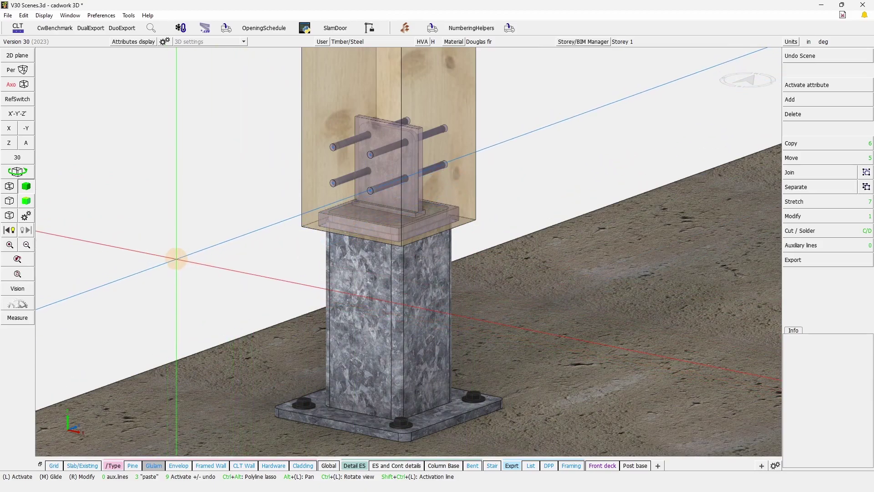
right_click(637, 466)
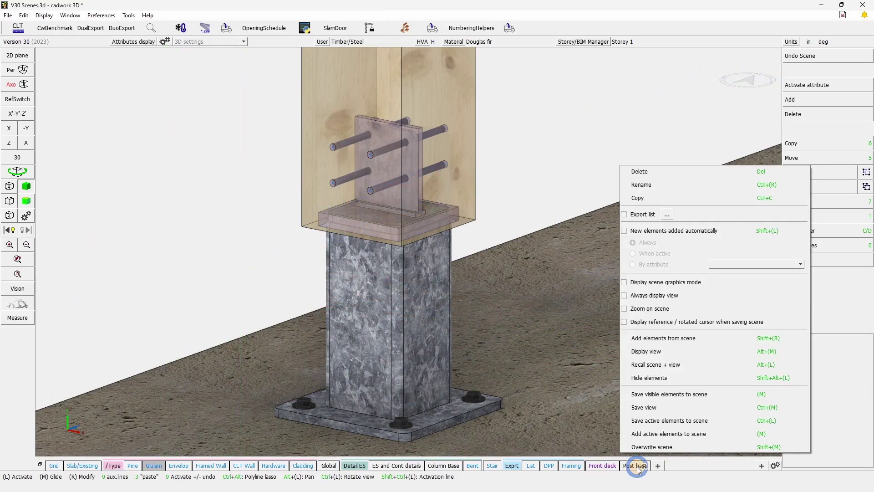
left_click(653, 294)
left_click(662, 282)
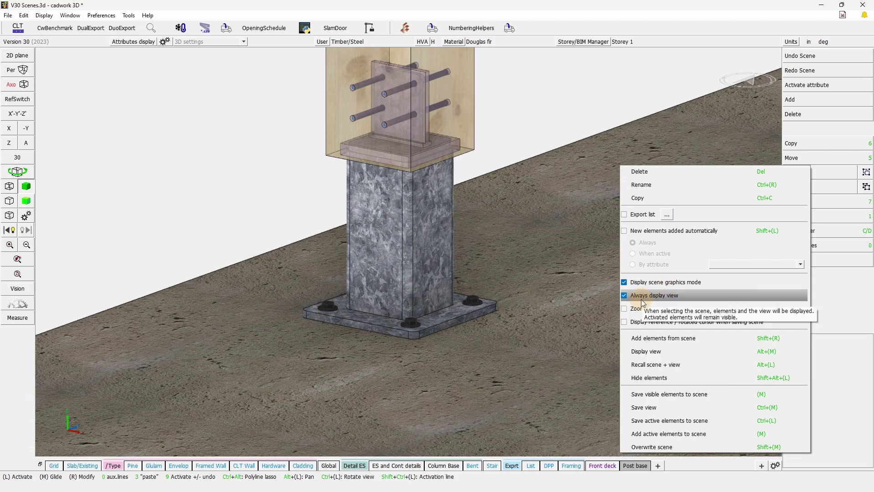
left_click(664, 448)
key("Return")
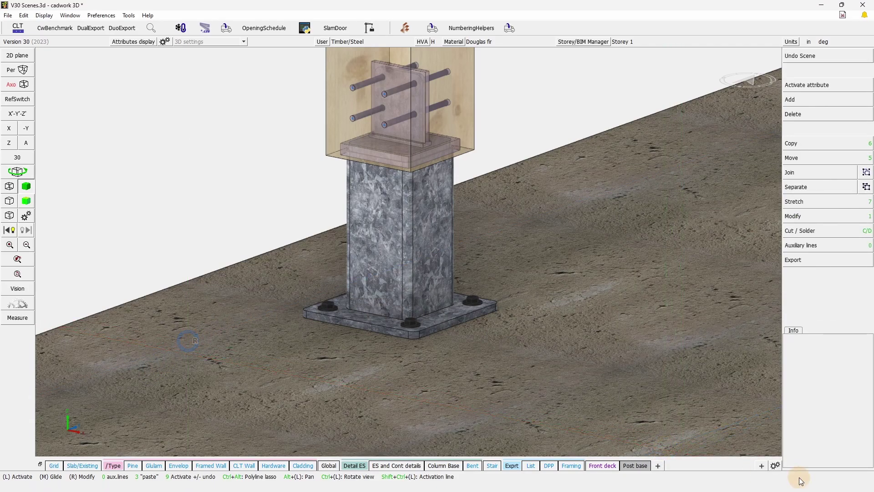
Check the Post base scene's stored view by changing the view, opening the Framed Wall scene and returning to Post base.
middle_click(143, 176)
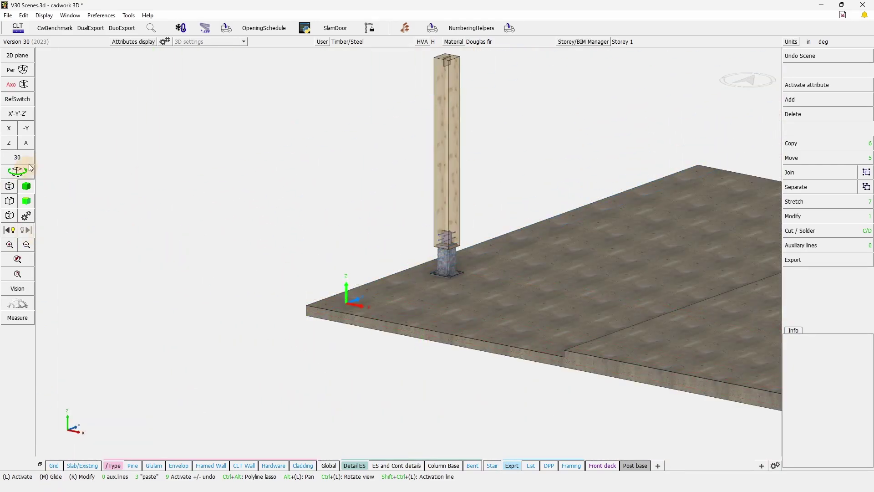
left_click(31, 146)
left_click(214, 463)
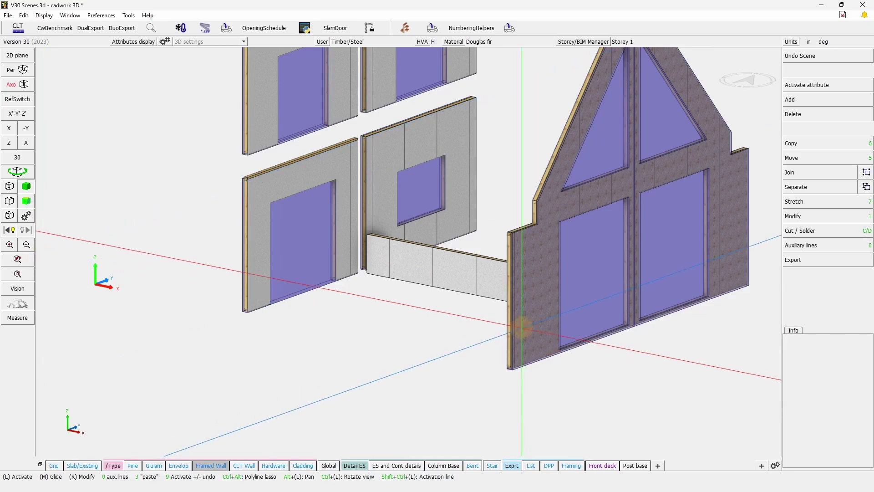
left_click(632, 468)
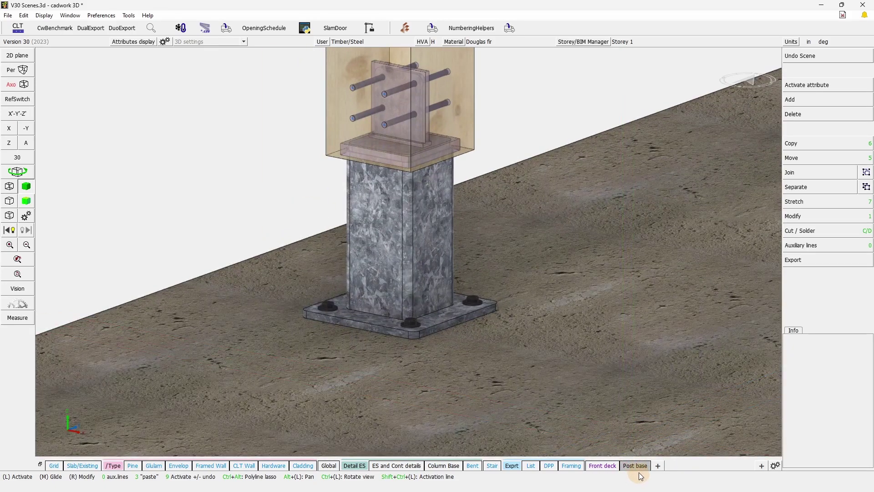
Enable zooming on scene for the Post base scene and overwrite the scene with the current close-up.
right_click(636, 466)
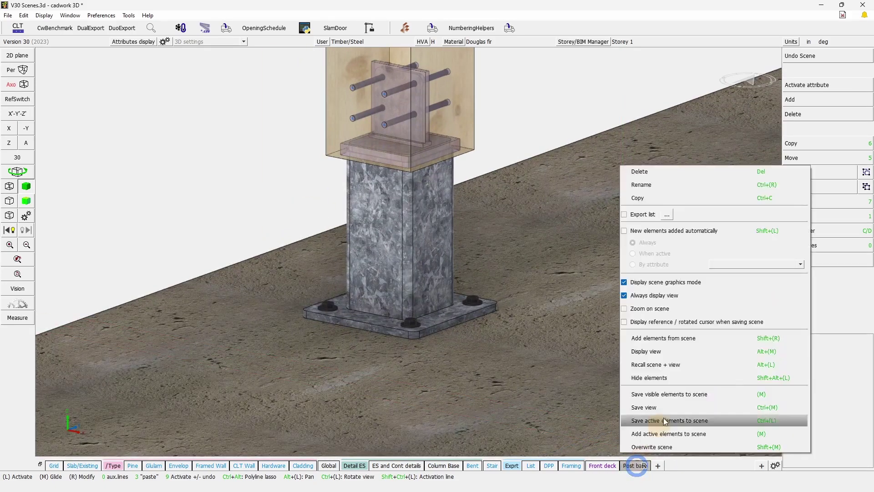
left_click(644, 309)
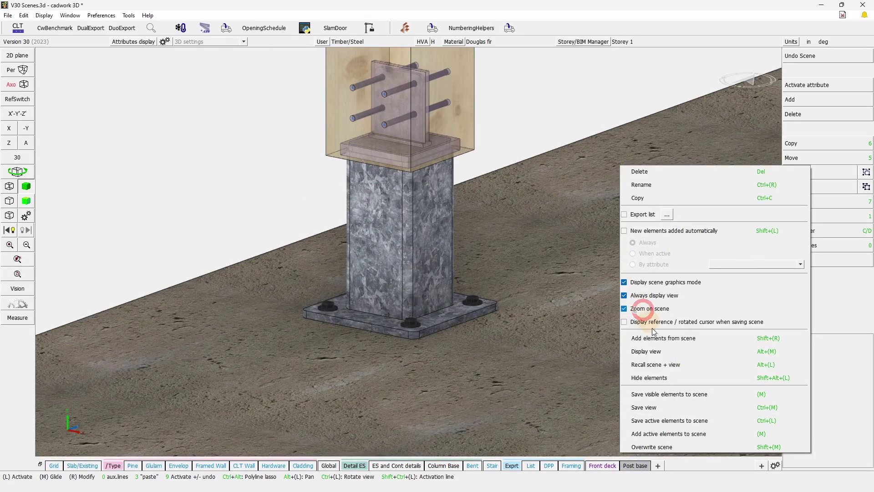
left_click(670, 447)
key("Return")
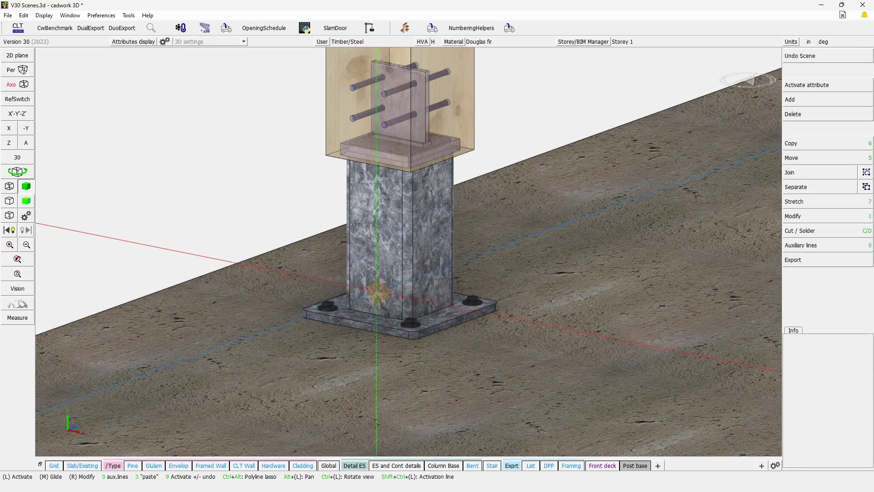
Check the Post base scene's zoom setting by changing the view and zoom and recalling the scene.
right_click(637, 465)
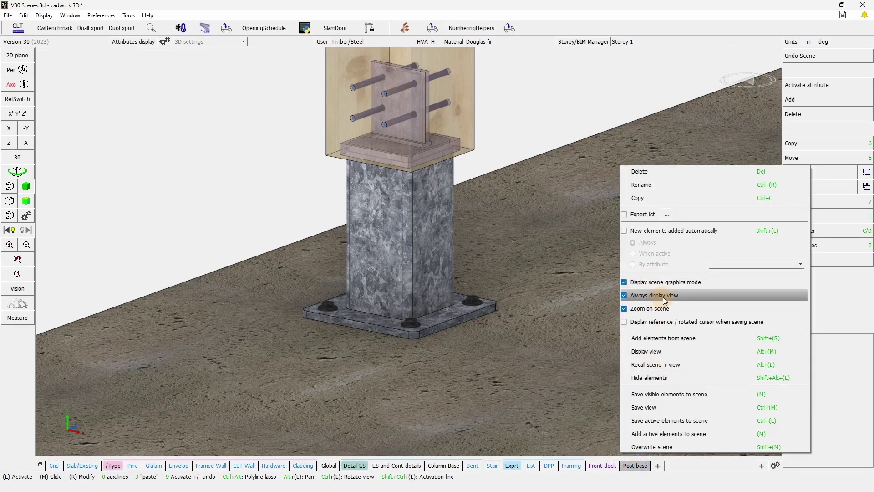
left_click(346, 261)
left_click(16, 276)
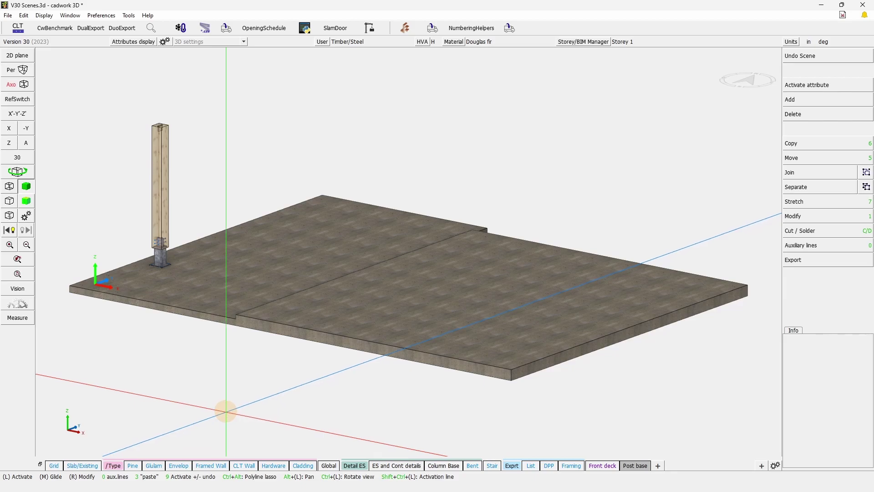
left_click(11, 230)
left_click(16, 172)
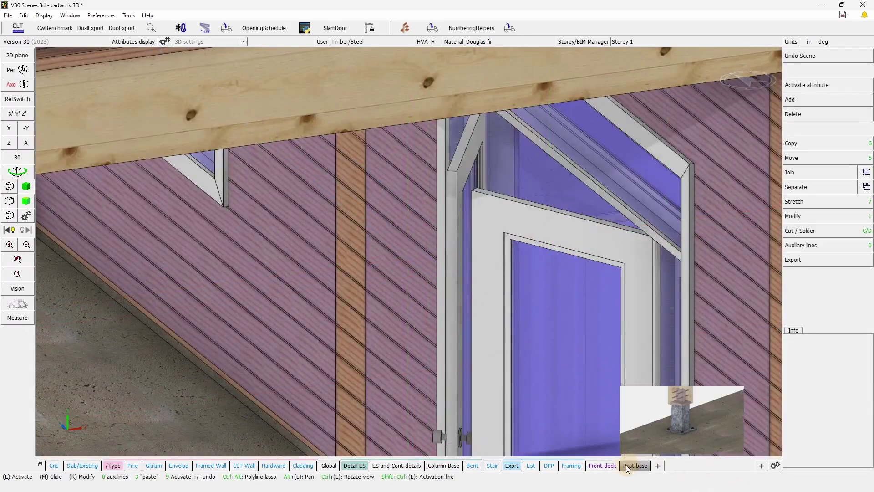
left_click(640, 465)
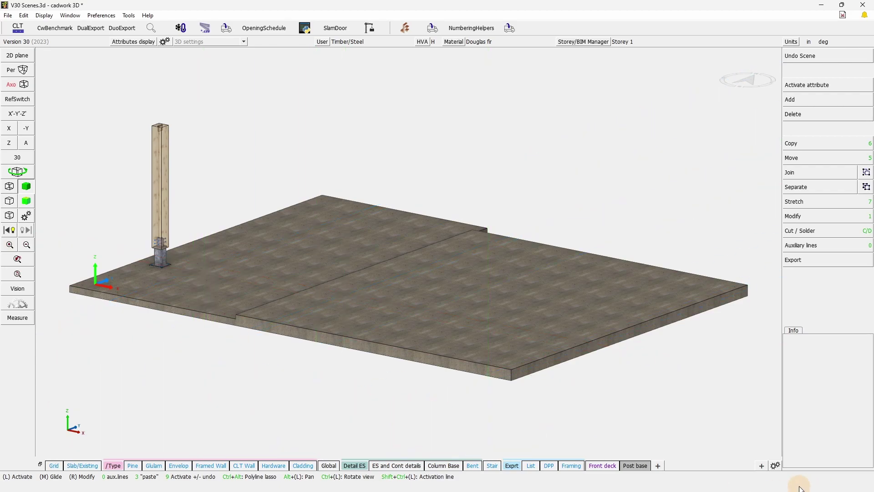
Set the Post base scene to always add new elements automatically.
right_click(635, 466)
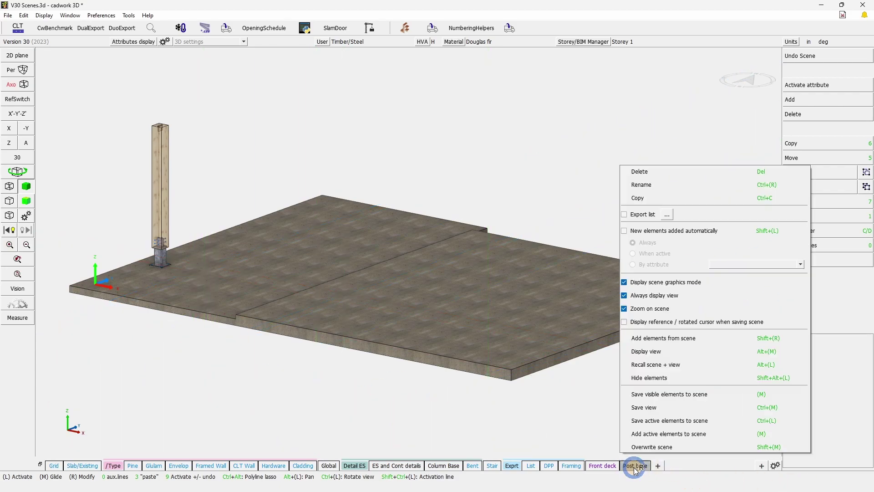
left_click(663, 231)
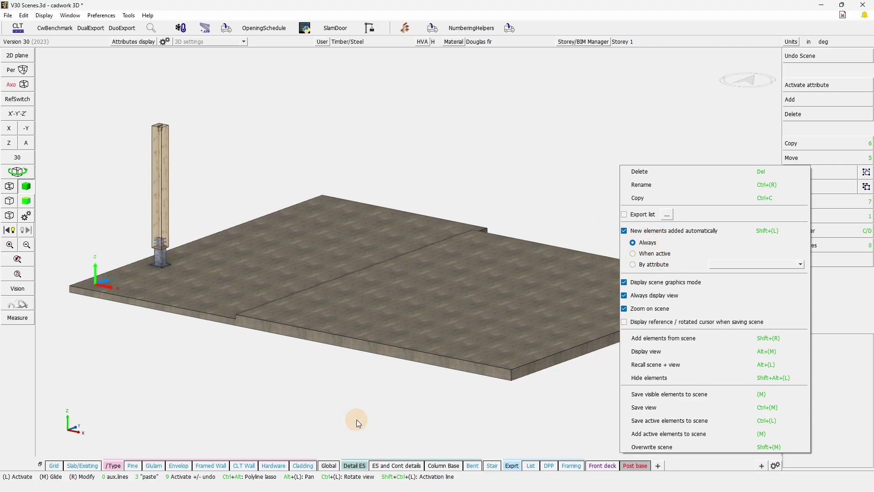
left_click(215, 412)
left_click(306, 424)
Display the whole house and copy the gable-end roof rafter upward by 2 along the Z axis.
type("J")
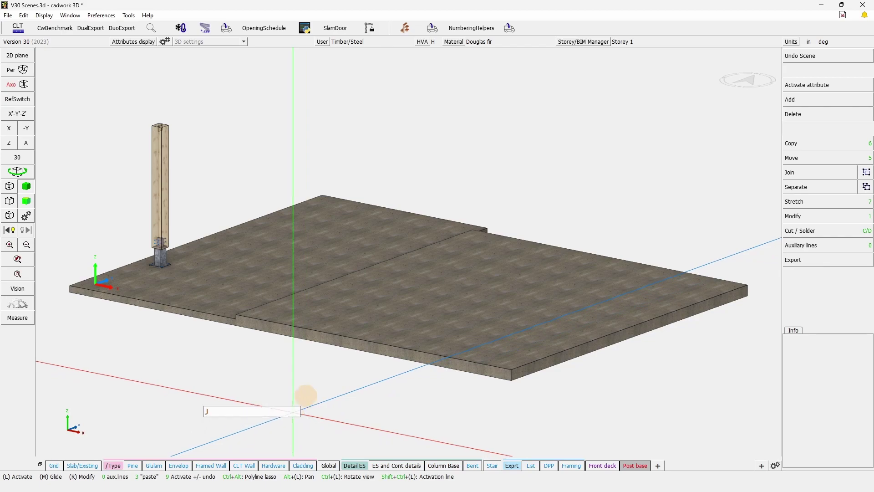
scroll(408, 265, "down", 5)
scroll(455, 213, "up", 5)
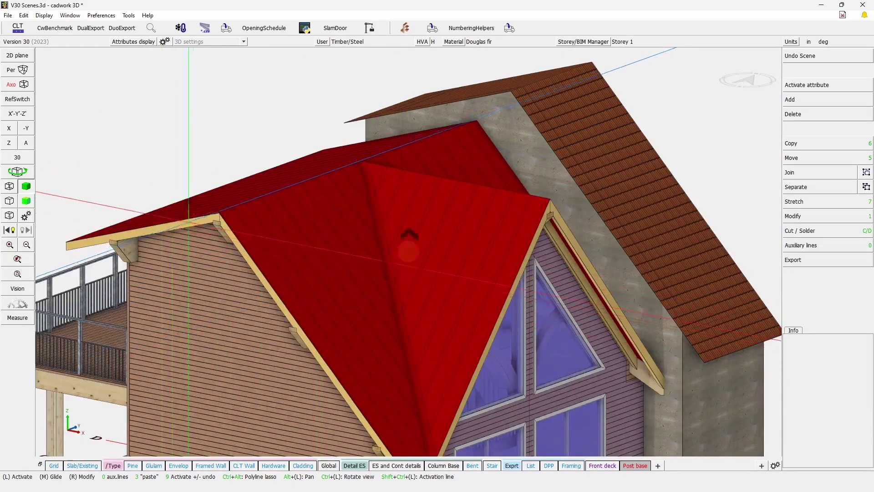
scroll(188, 218, "up", 5)
left_click(453, 241)
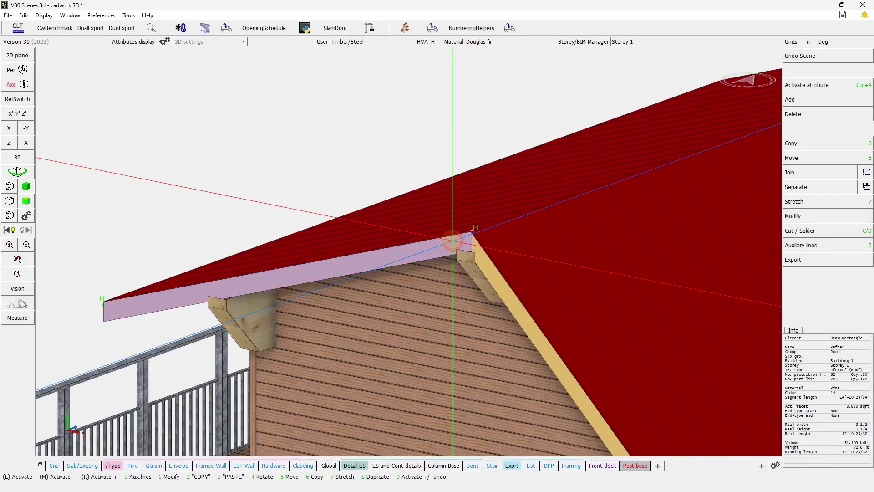
key("KP_6")
type("z2")
key("Return")
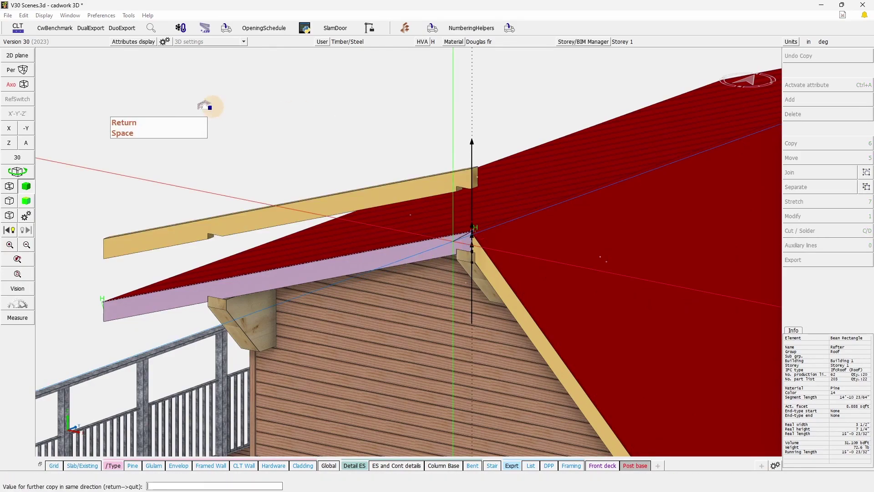
right_click(230, 80)
left_click(361, 127)
Recall the Post base scene to check it for the copied rafter, and review the scene's reference and rotated cursor option.
left_click(639, 465)
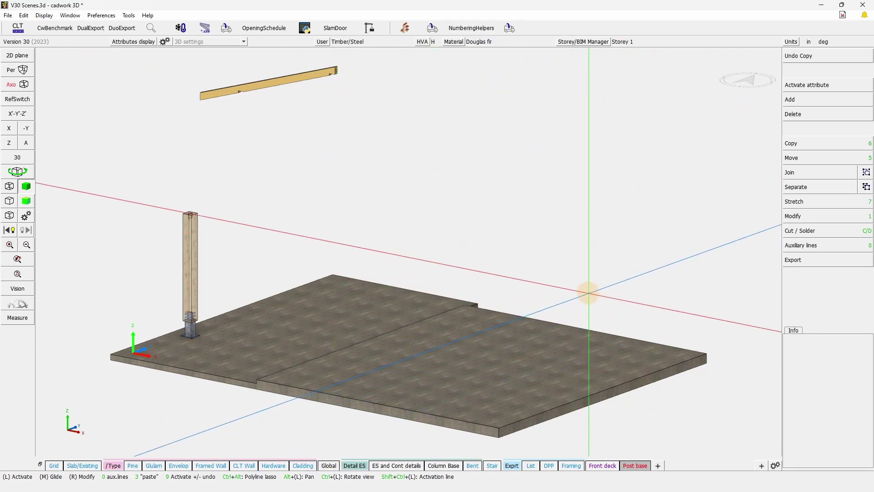
middle_click(534, 268)
right_click(635, 466)
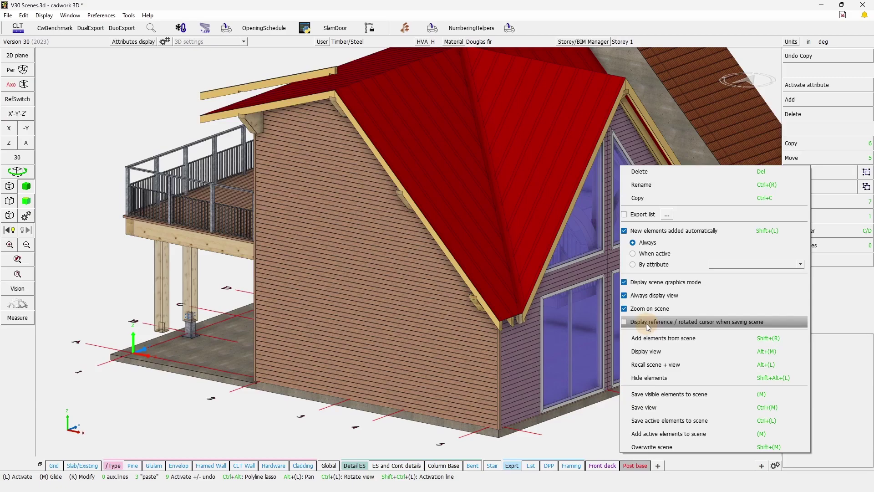
right_click(125, 448)
left_click(134, 439)
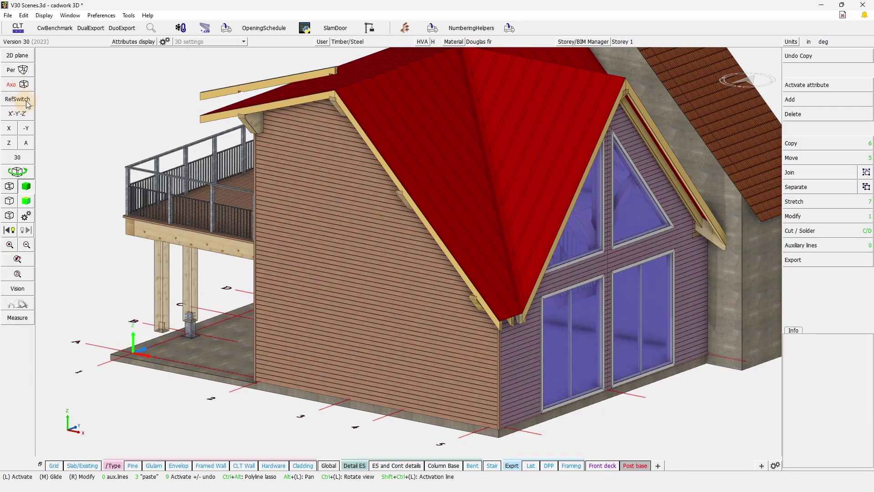
left_click(44, 114)
left_click_drag(51, 93, 30, 121)
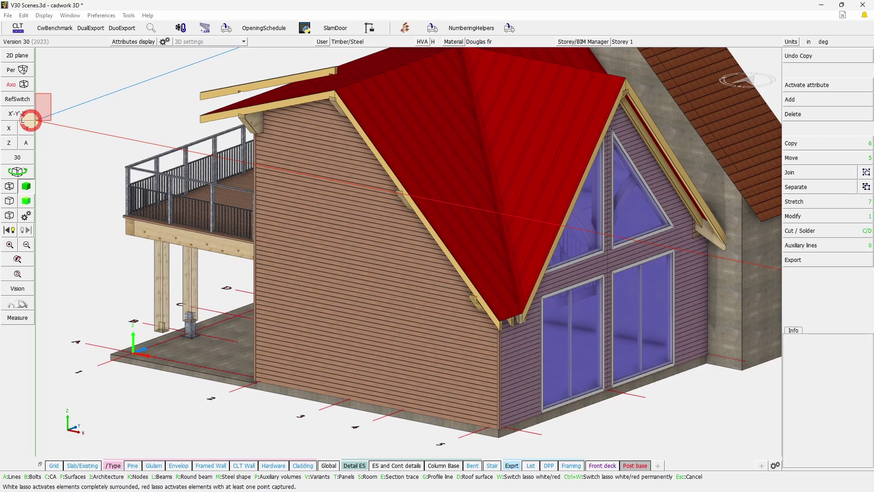
left_click_drag(30, 121, 34, 121)
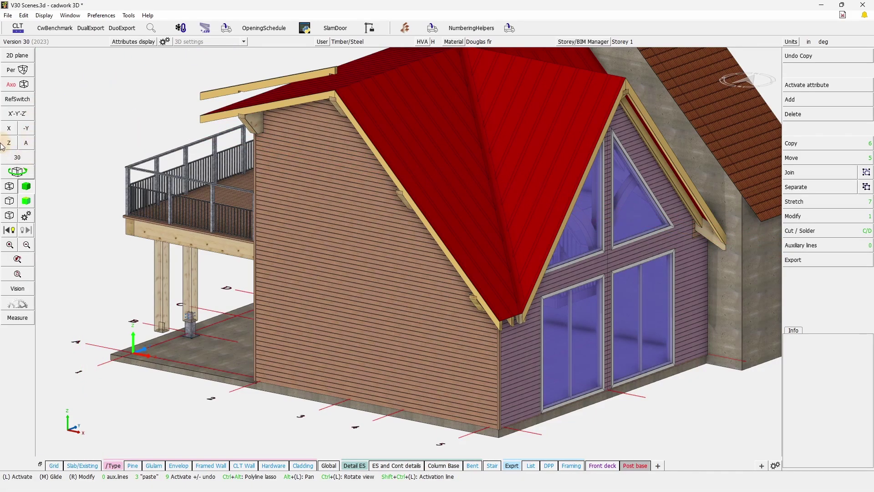
Examine the model from above around grid origin A-1, and compare the rotated house copy with the original in plan and 3D.
left_click(16, 147)
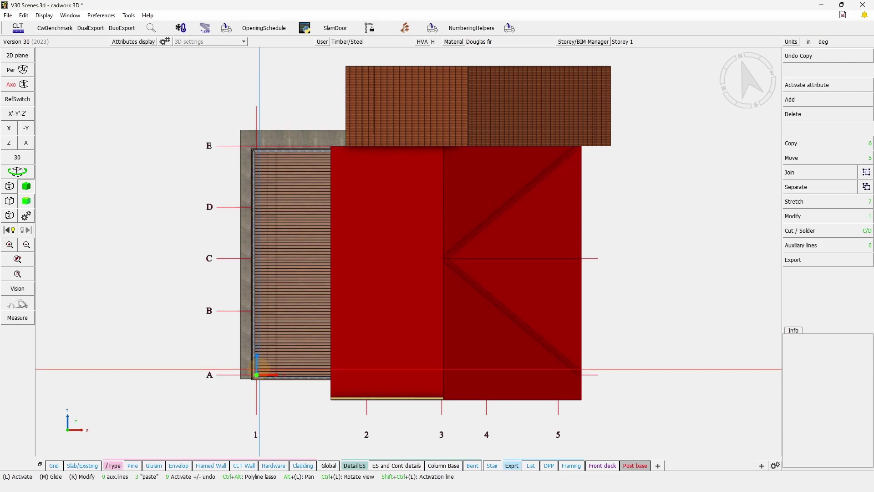
mouse_move(245, 383)
left_mouse_down()
mouse_move(297, 361)
mouse_move(300, 345)
left_mouse_up()
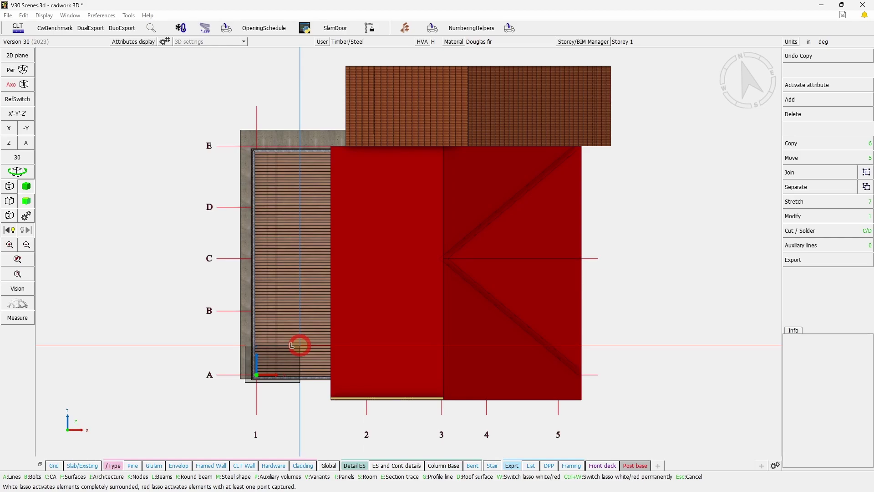
left_click(291, 345)
right_click(156, 181)
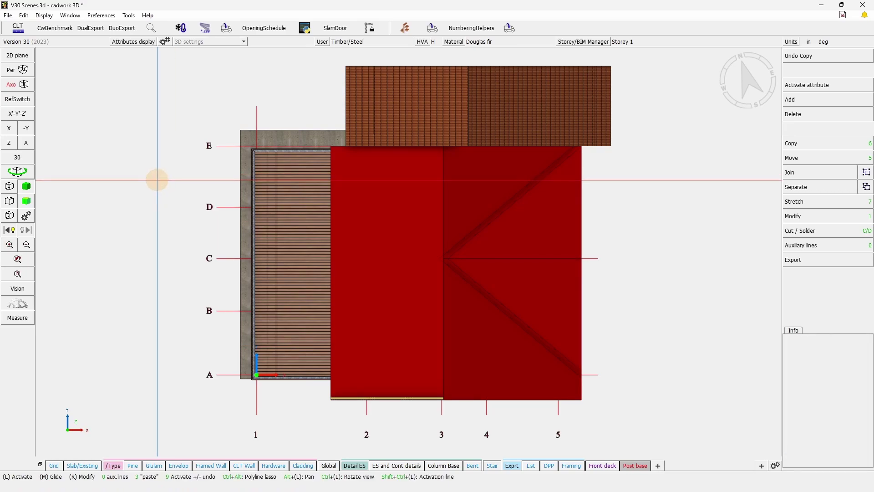
left_click(526, 203)
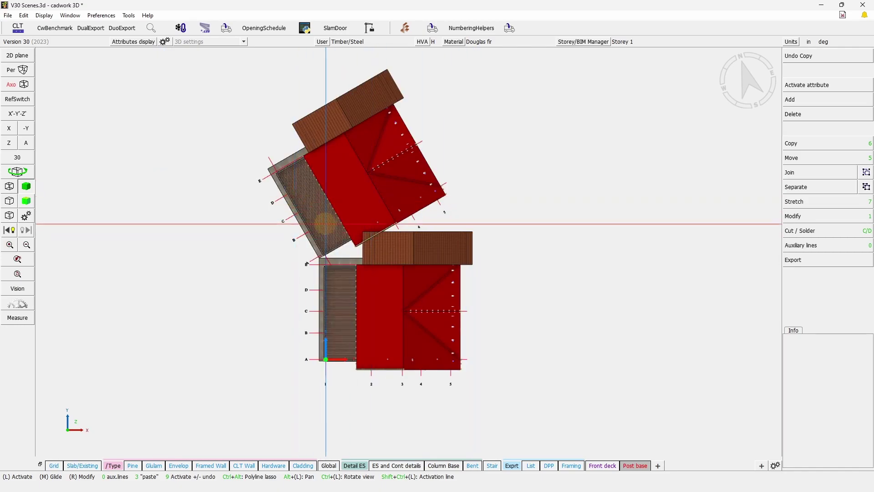
scroll(173, 164, "up", 2)
left_click(21, 174)
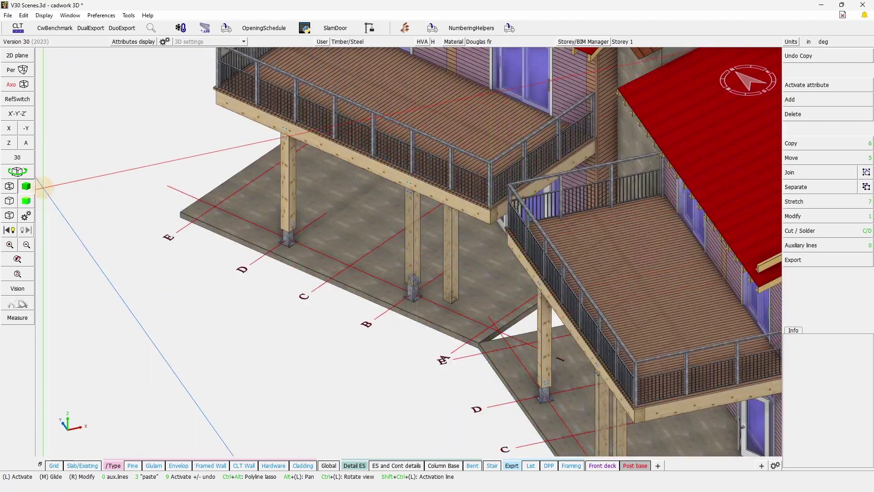
left_click(15, 144)
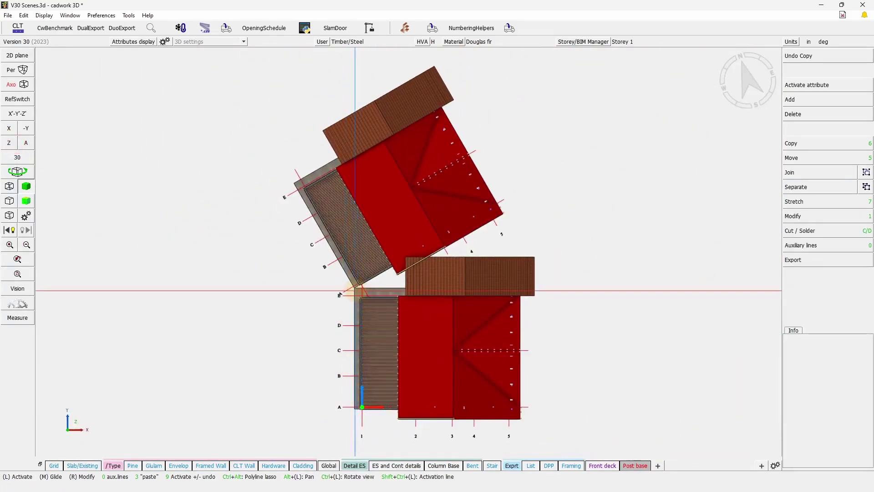
scroll(151, 163, "up", 3)
left_click(18, 172)
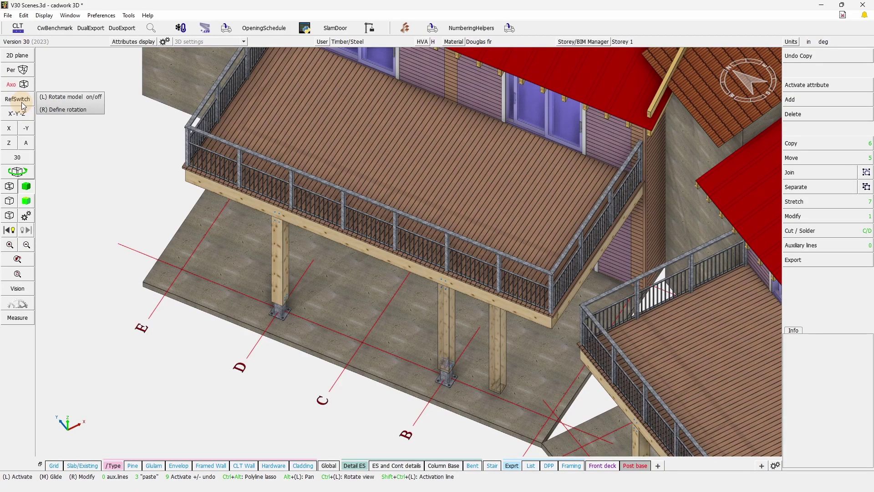
Define the RefSwitch rotation on the rotated house, using three bottom corners of a deck post for the X' and Y' directions.
right_click(23, 105)
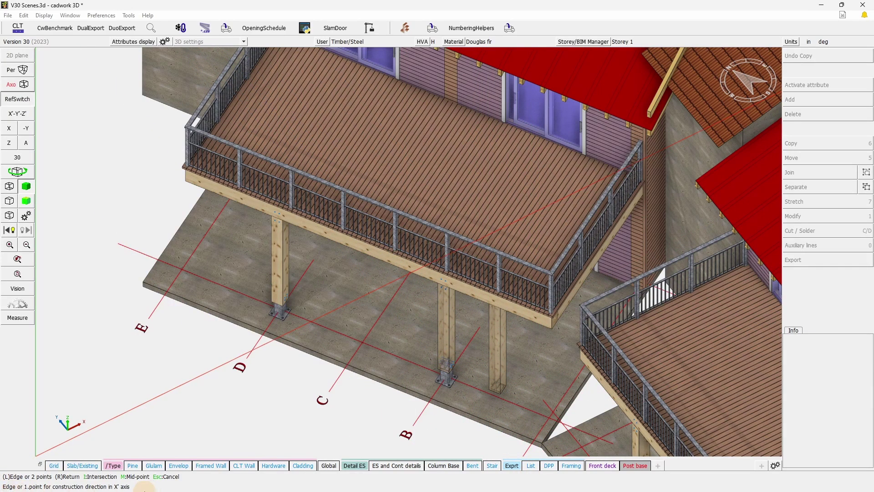
scroll(408, 251, "down", 5)
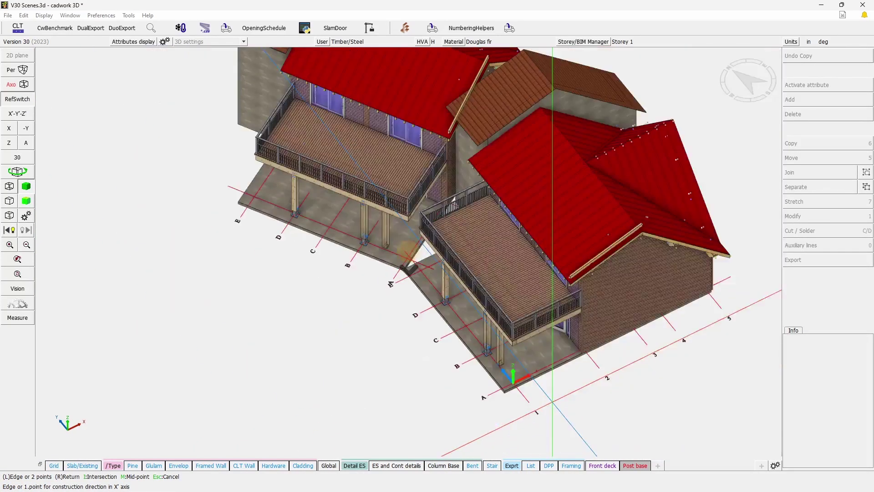
scroll(408, 251, "up", 6)
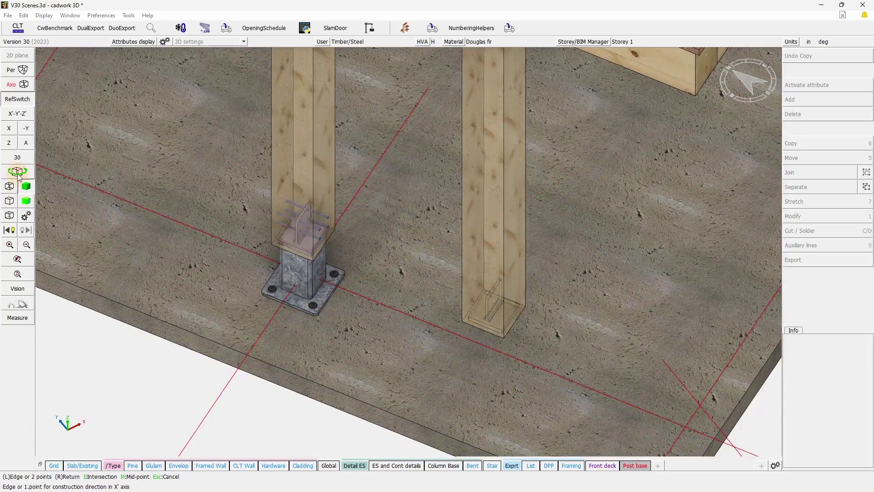
scroll(456, 311, "up", 2)
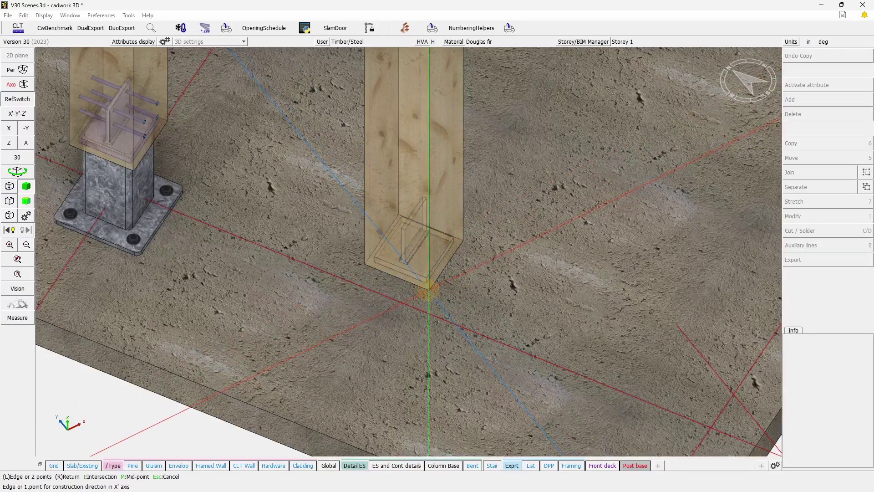
left_click(429, 290)
left_click(463, 240)
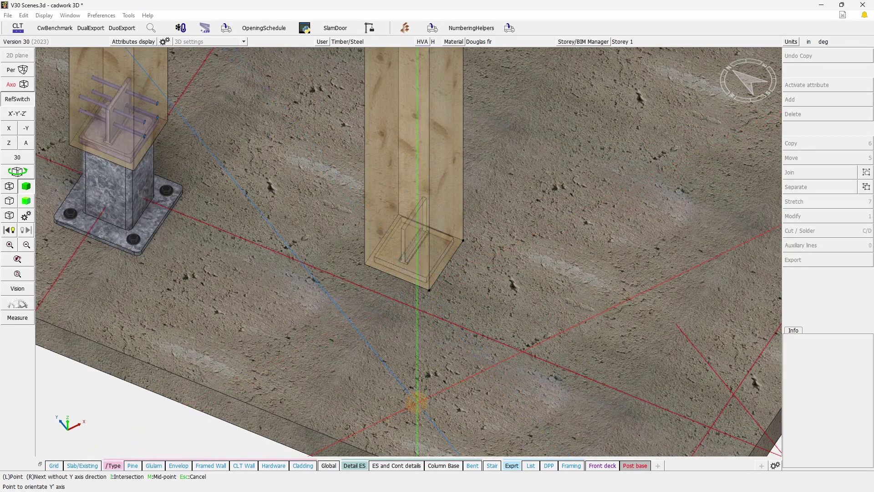
left_click(366, 264)
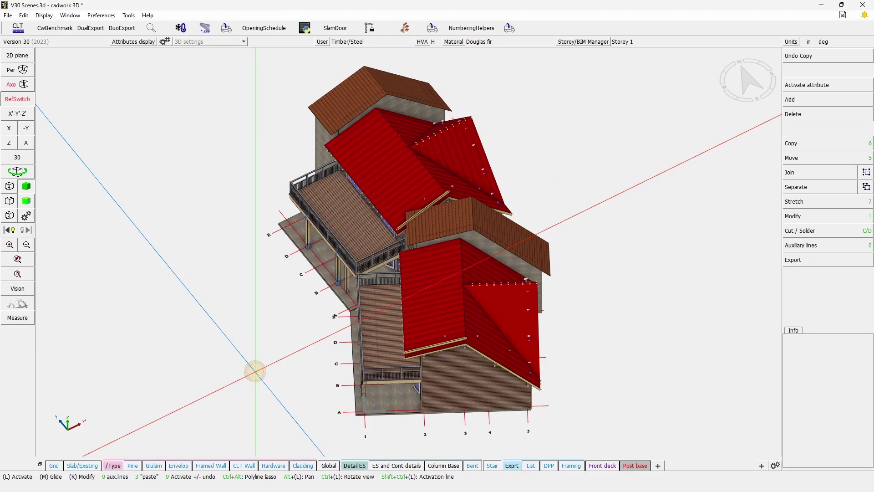
View the model from above in the rotated reference and activate the rotated house's elements with a lasso around it.
left_click(8, 145)
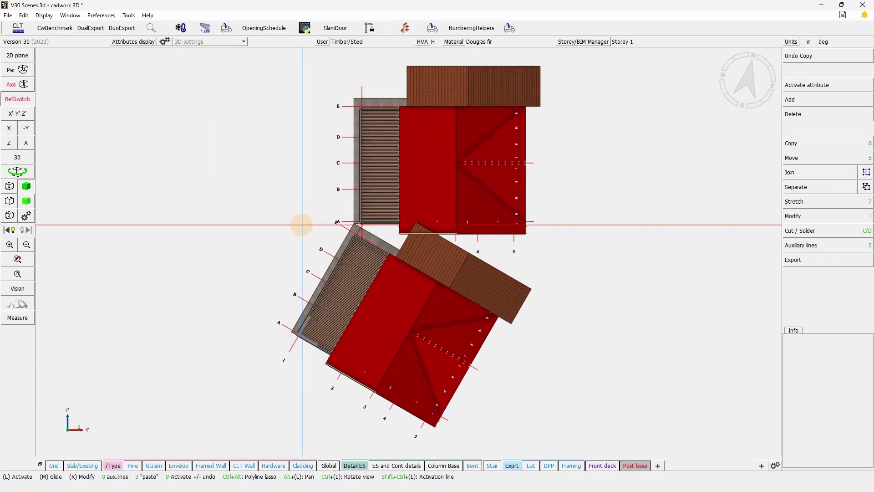
scroll(312, 222, "up", 5)
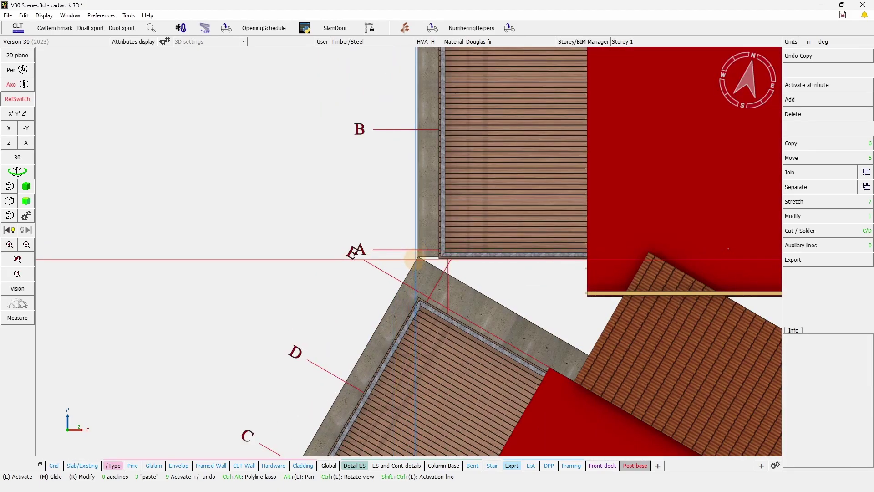
left_click_drag(48, 105, 29, 123)
scroll(521, 185, "down", 5)
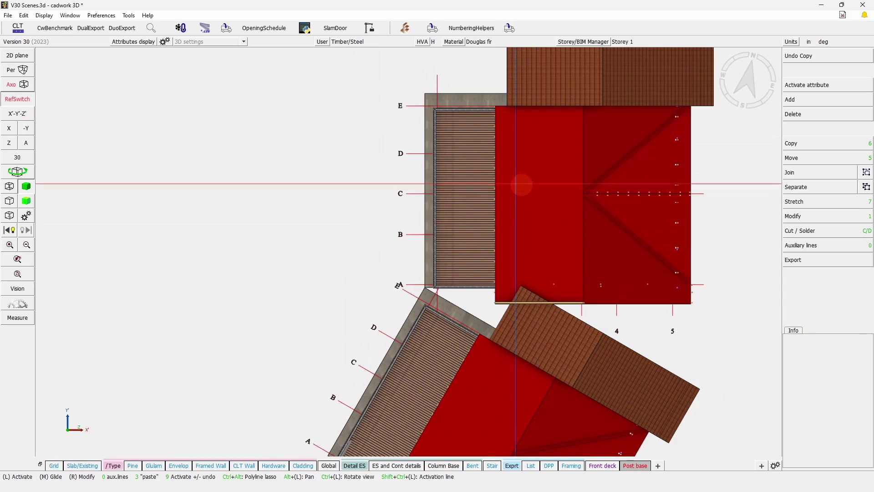
scroll(373, 154, "down", 3)
left_click_drag(356, 193, 583, 323)
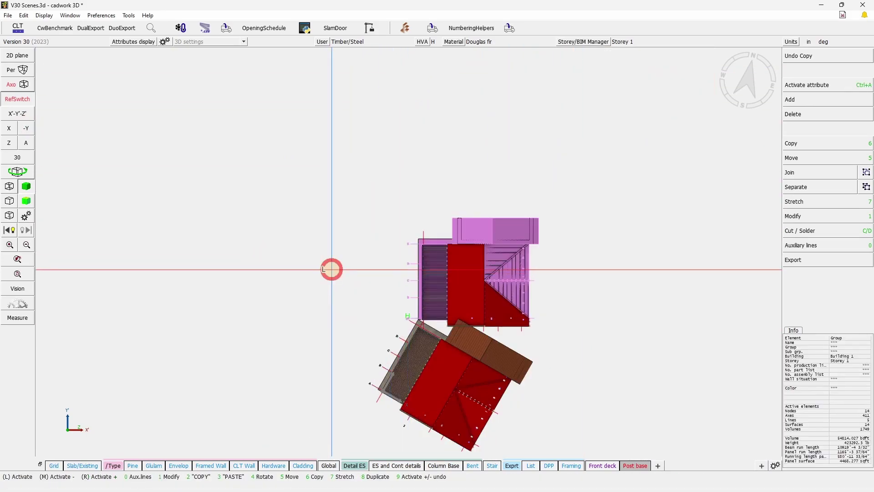
Switch the rotated reference on and compare the two houses from above and in axonometric view.
left_click(331, 269)
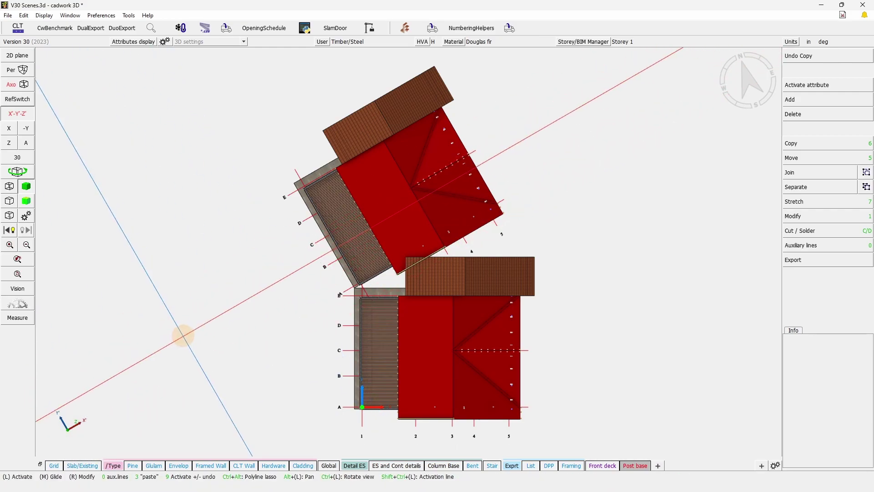
left_click(16, 100)
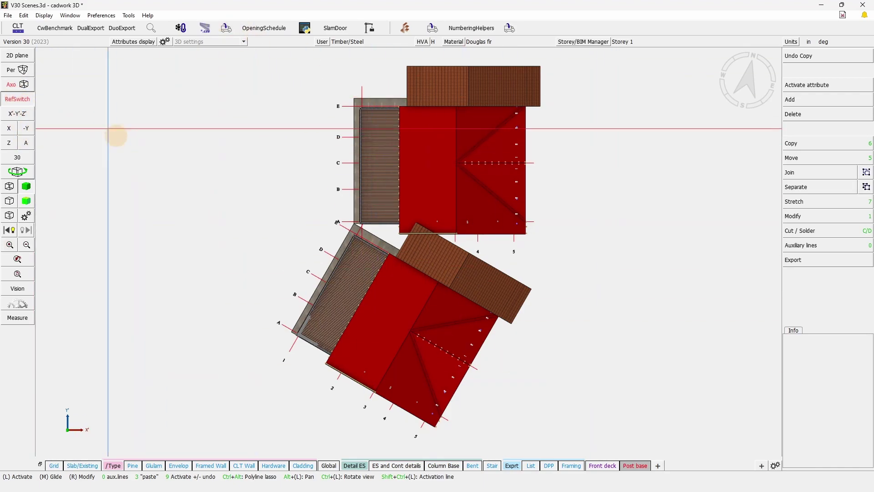
left_click(23, 149)
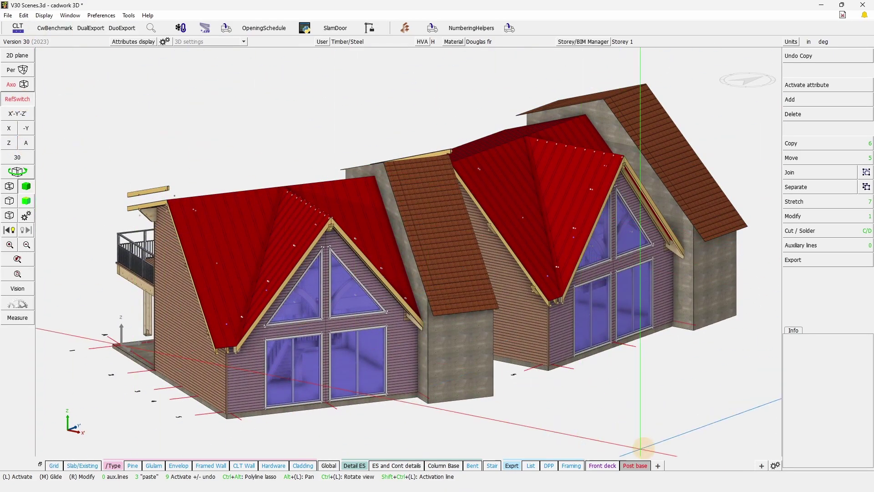
left_click(635, 466)
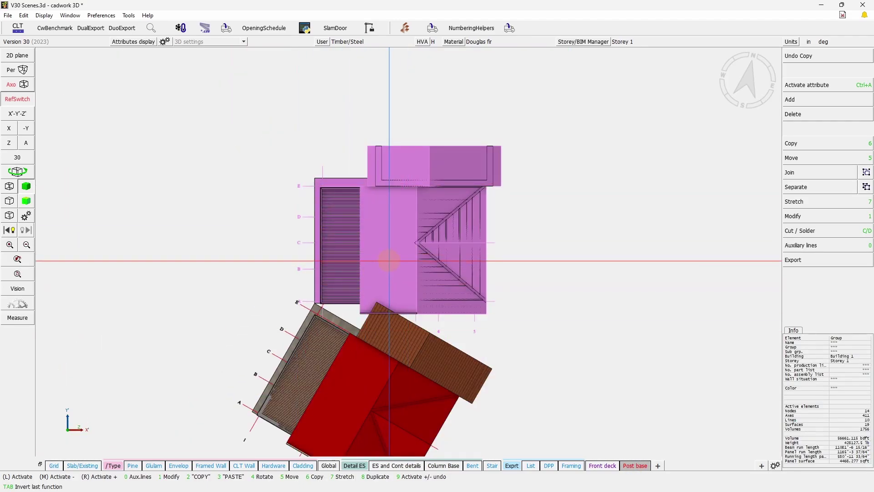
Create a scene named modelswitch that displays the reference / rotated cursor, and overwrite it with only the active rotated house.
left_click(658, 466)
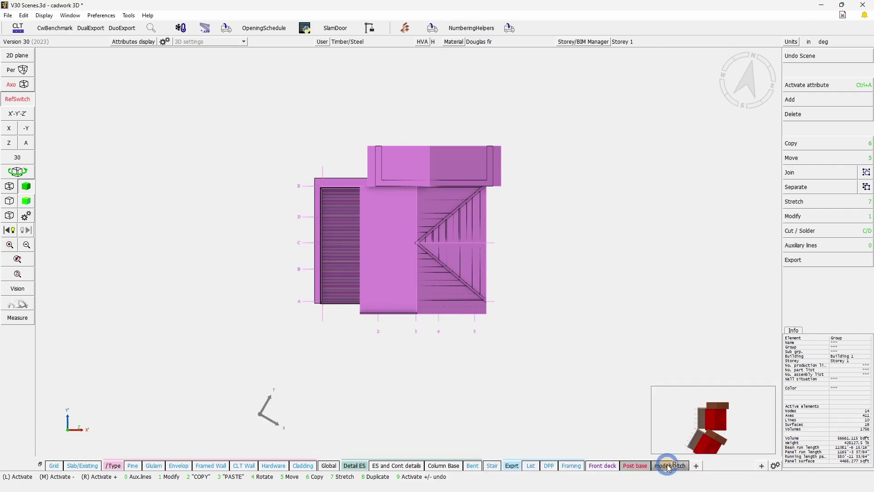
right_click(668, 466)
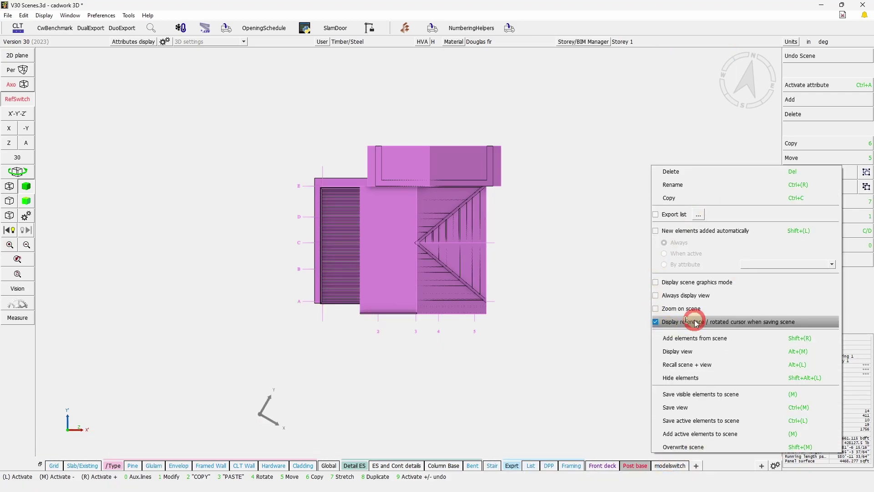
left_click(702, 446)
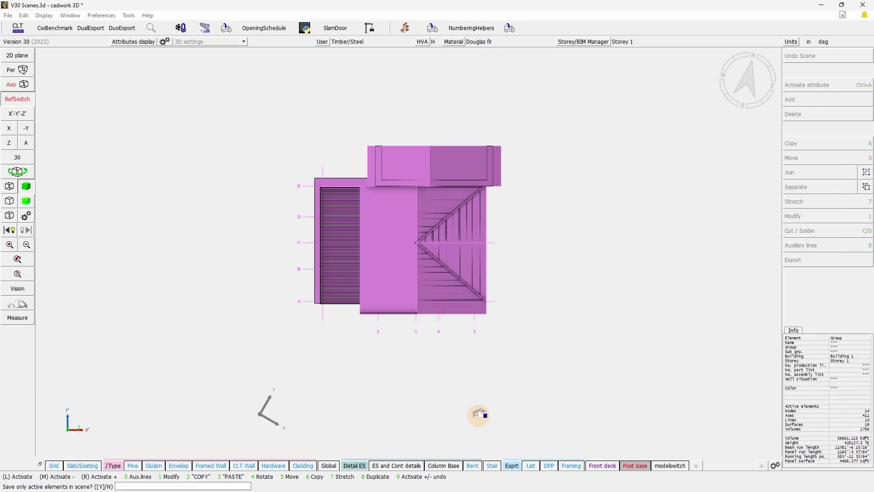
key("Return")
left_click(590, 402)
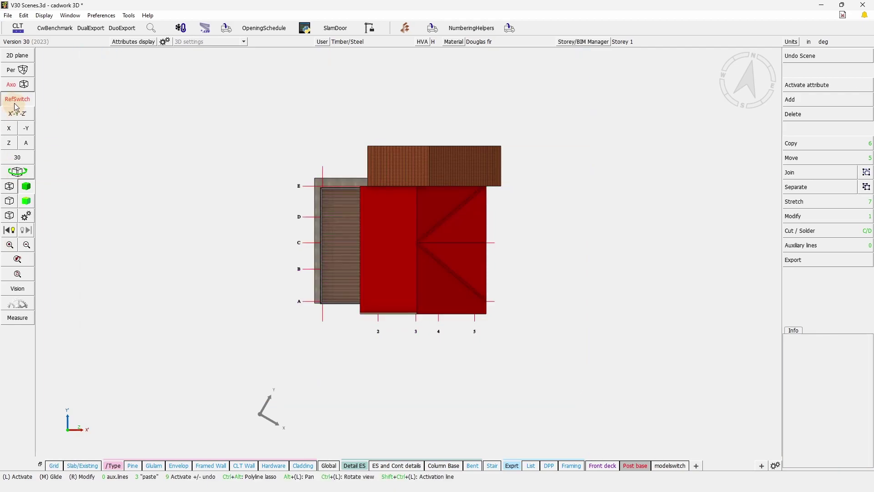
Switch RefSwitch off, show all elements in a 3D view, and recall the modelswitch scene to check its stored reference.
left_click(15, 98)
left_click(17, 171)
right_click(408, 251)
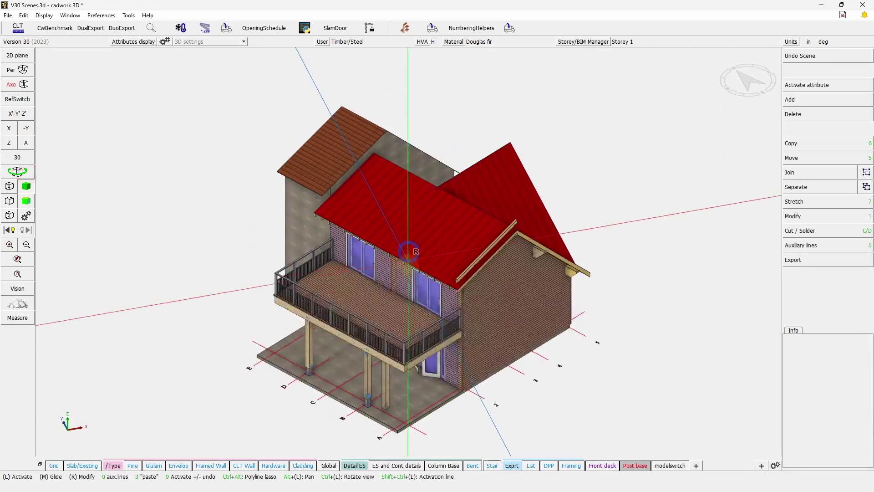
left_click(666, 467)
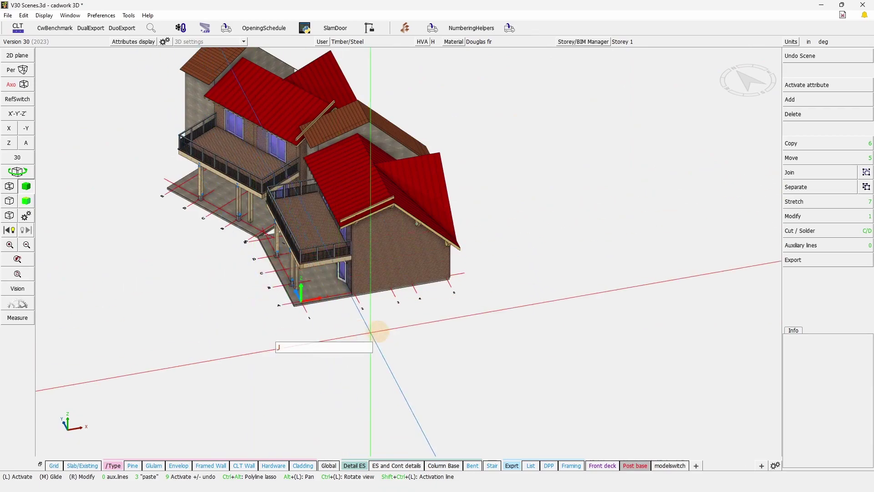
scroll(349, 328, "up", 3)
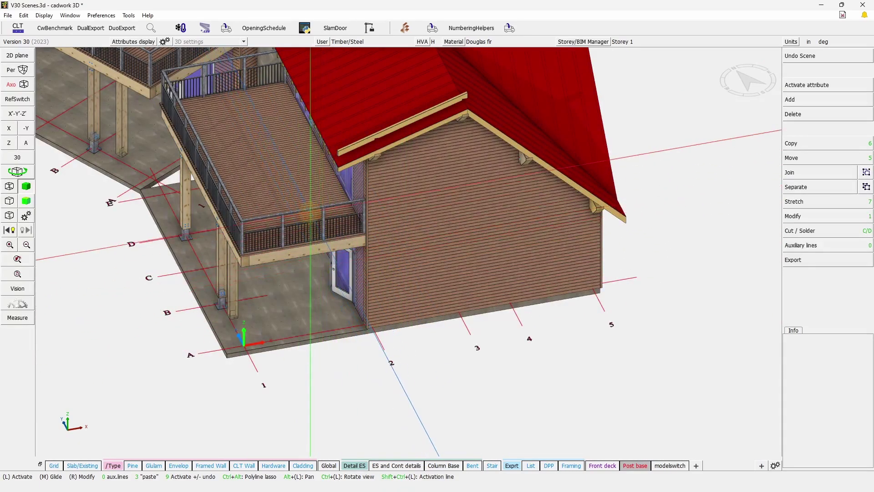
scroll(302, 198, "down", 2)
scroll(408, 246, "up", 2)
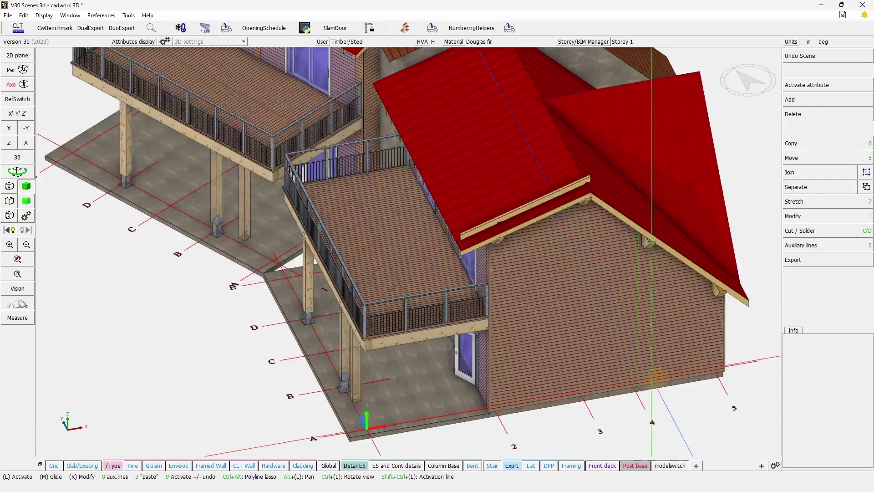
left_click(675, 465)
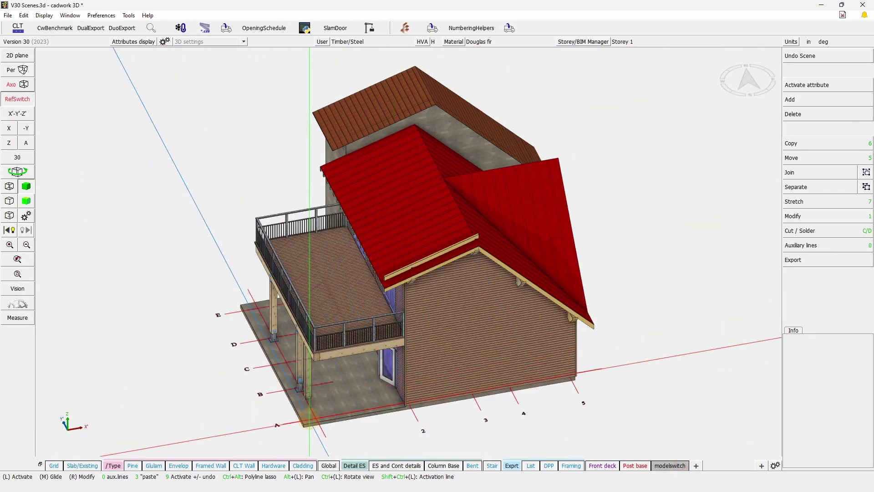
View the rotated house from above, show all elements in plan and axonometric view, and switch RefSwitch off.
left_click(9, 144)
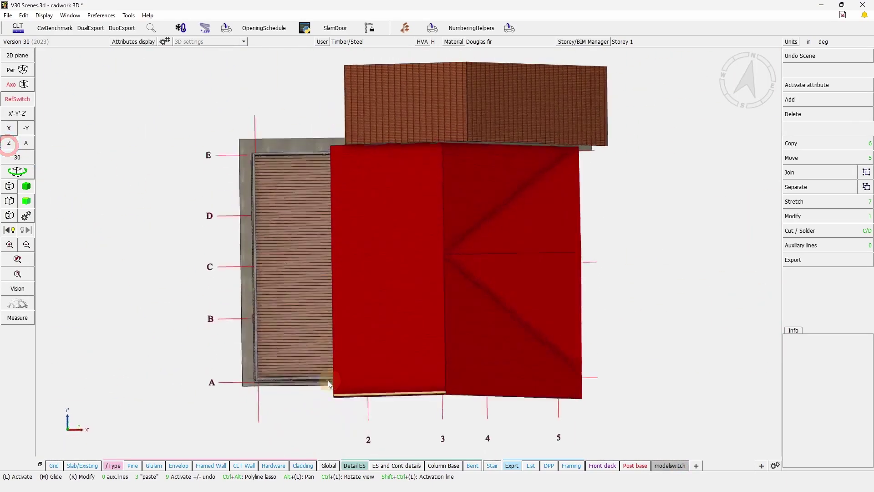
scroll(410, 251, "down", 3)
key("j")
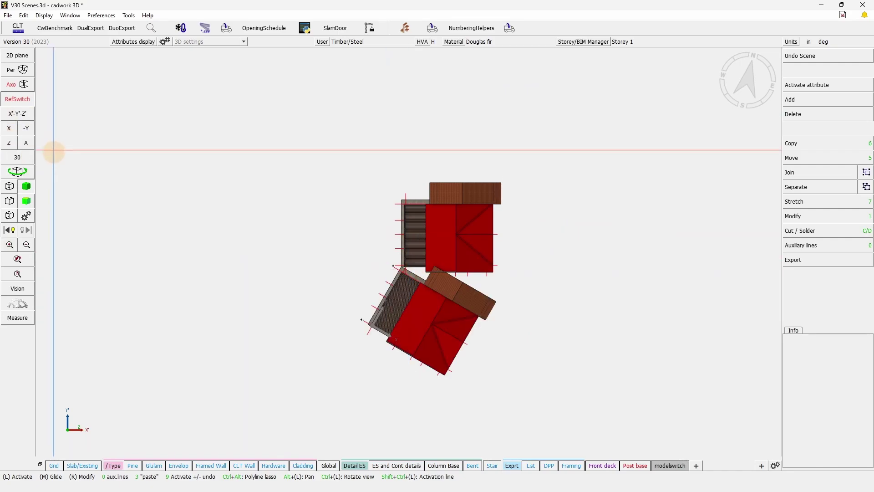
left_click(26, 143)
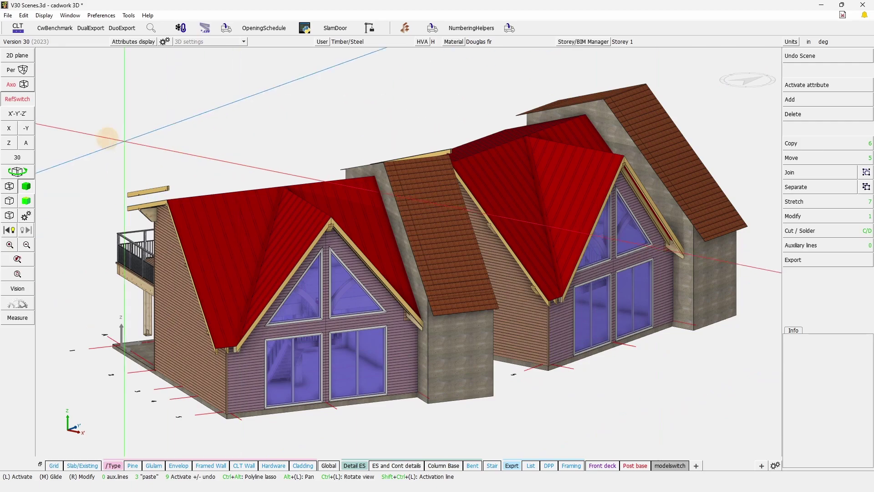
left_click(25, 102)
left_click(25, 103)
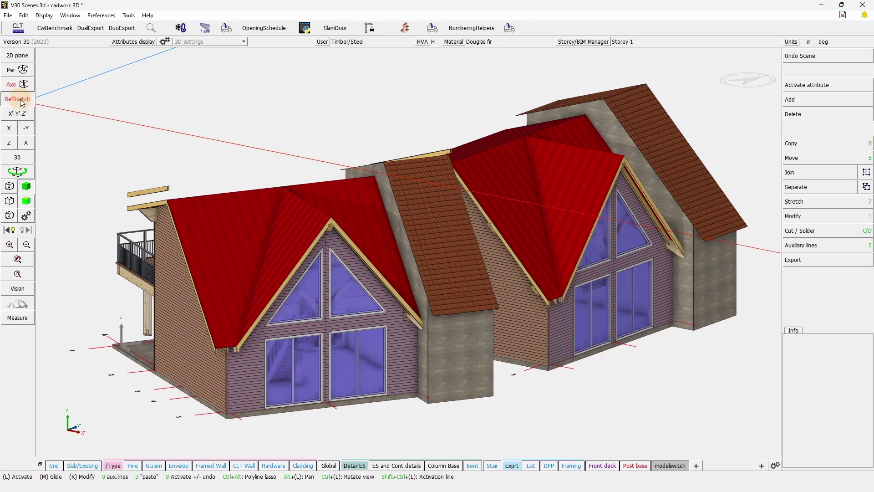
left_click(22, 102)
Review the element display options of the modelswitch scene, close them, and clear all elements from the display.
right_click(669, 465)
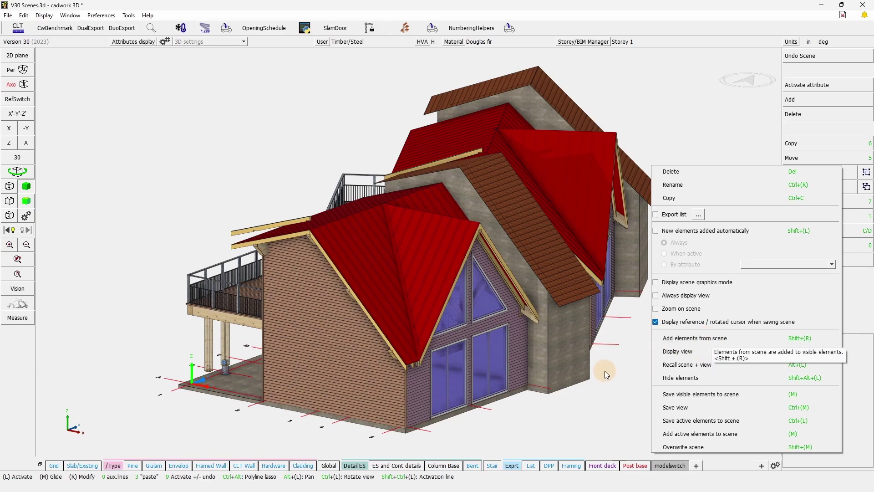
left_click(592, 387)
key("KP_Divide")
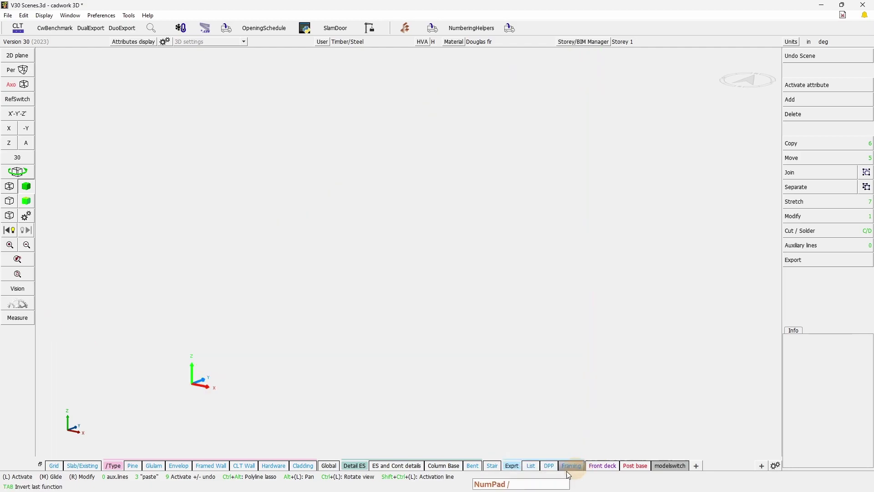
Add the elements from the Glulam, Envelop, Framed Wall and CLT Wall scenes to the empty display.
right_click(154, 465)
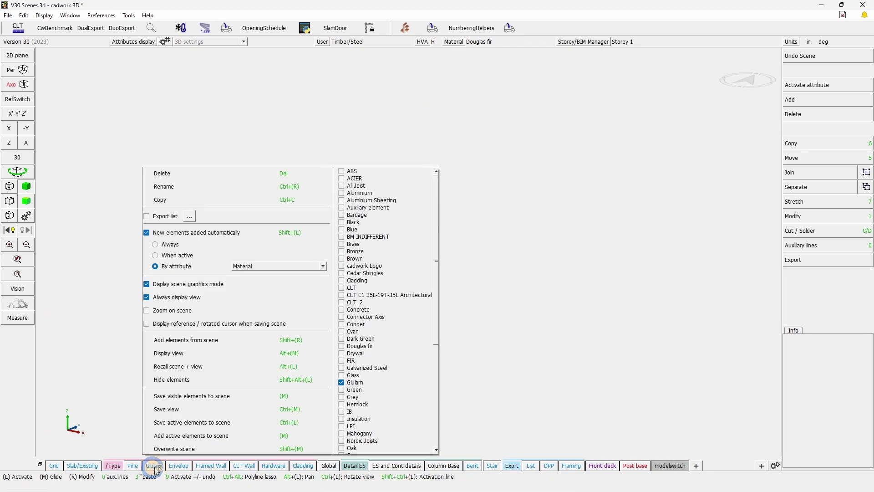
left_click(228, 339)
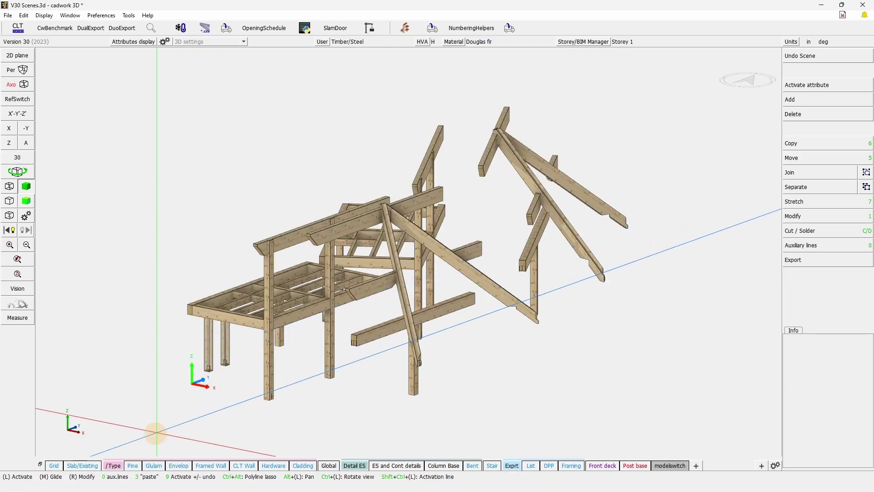
right_click(181, 467)
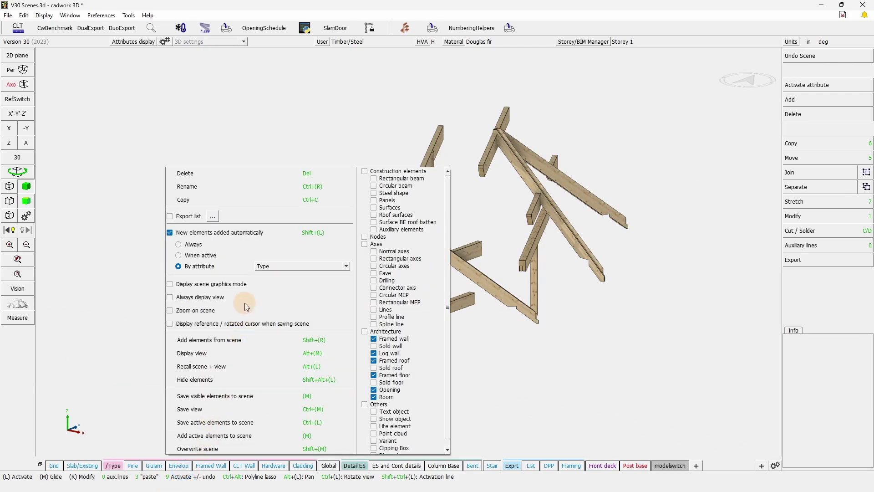
left_click(221, 340)
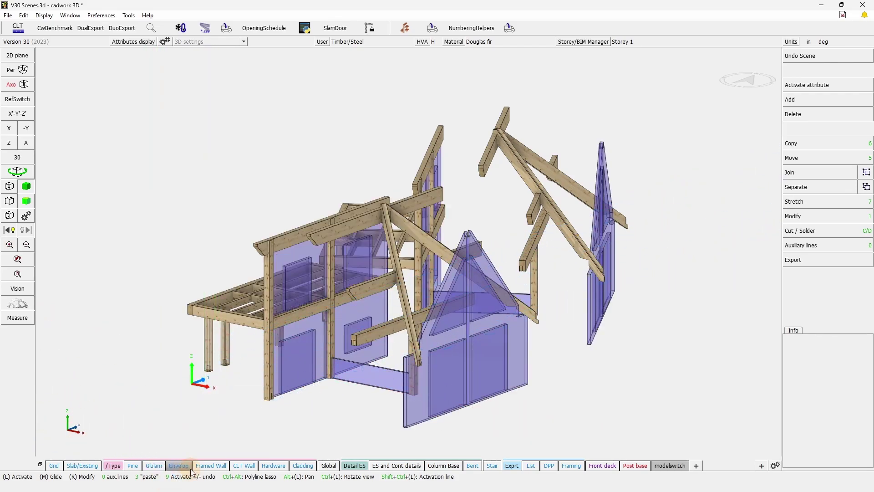
right_click(212, 468)
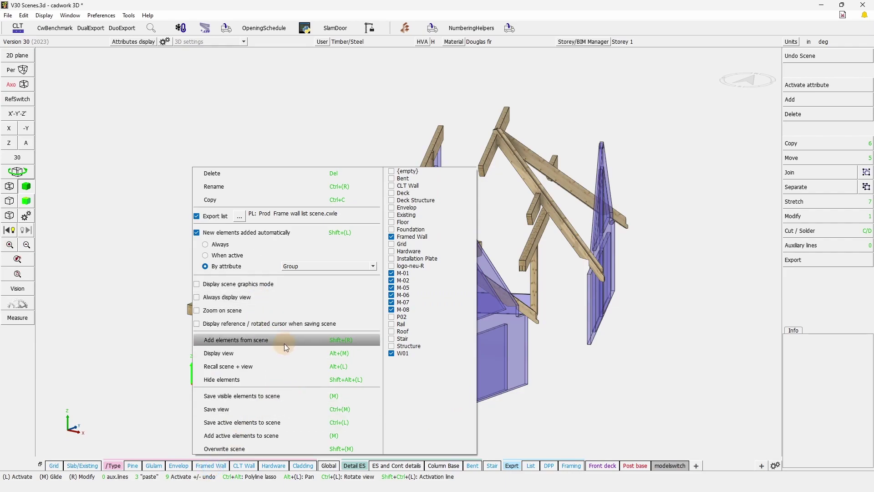
left_click(290, 343)
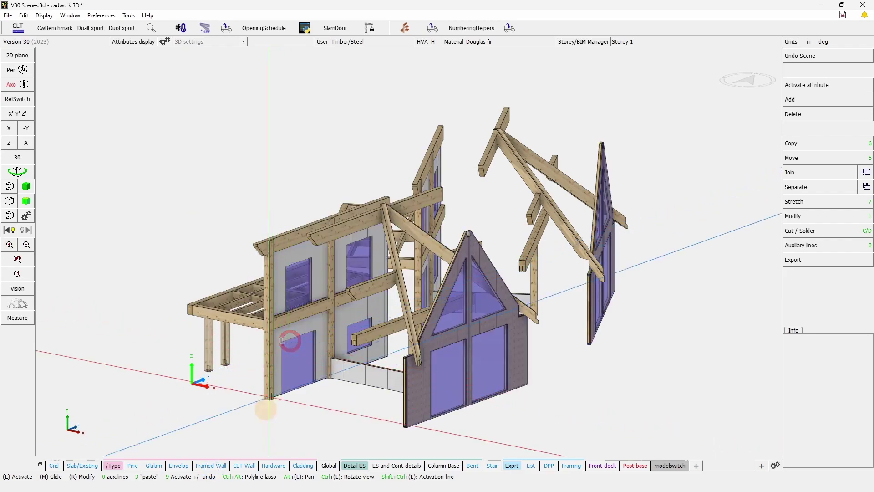
left_click(249, 467)
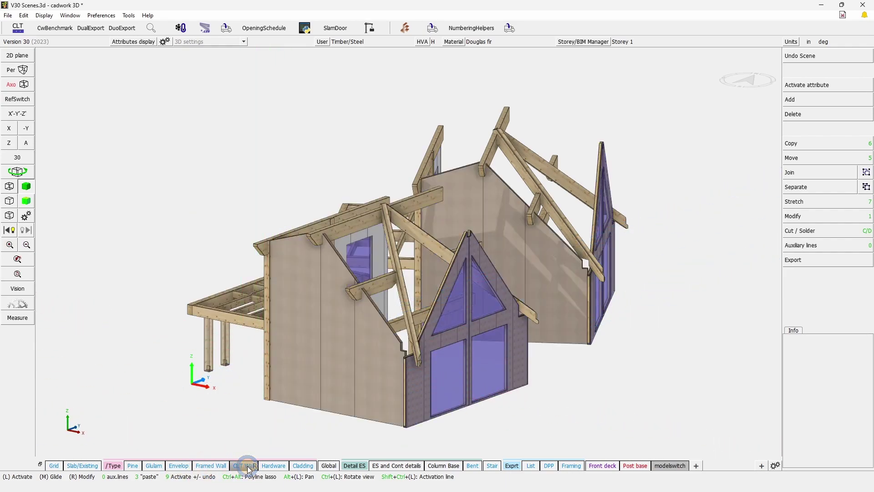
Review the CLT Wall scene's options and display the saved view of the Post base scene with the current elements.
right_click(249, 468)
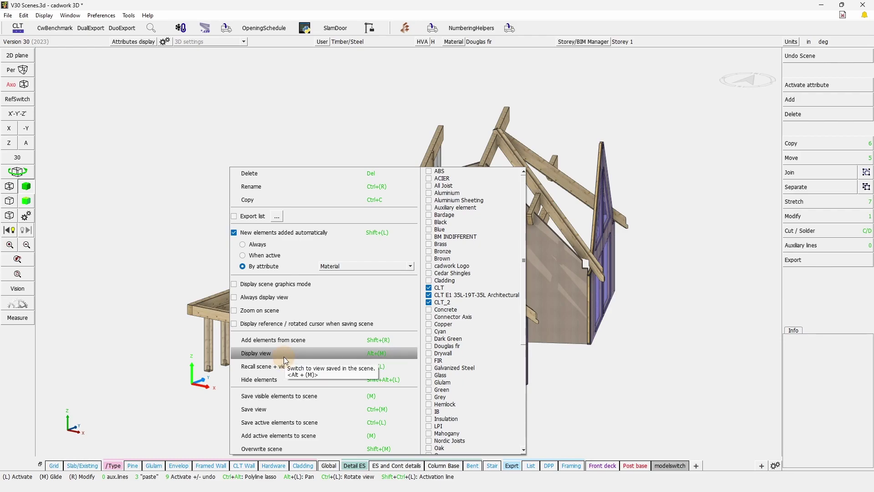
left_click(635, 465)
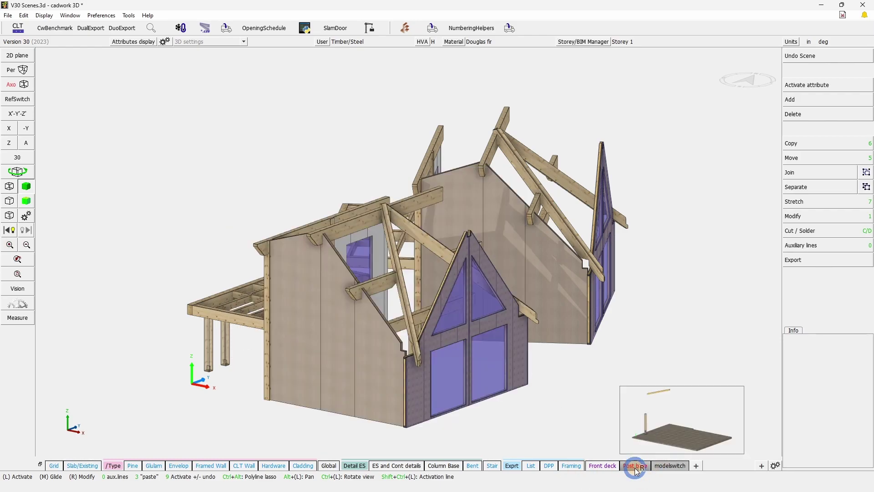
right_click(636, 469)
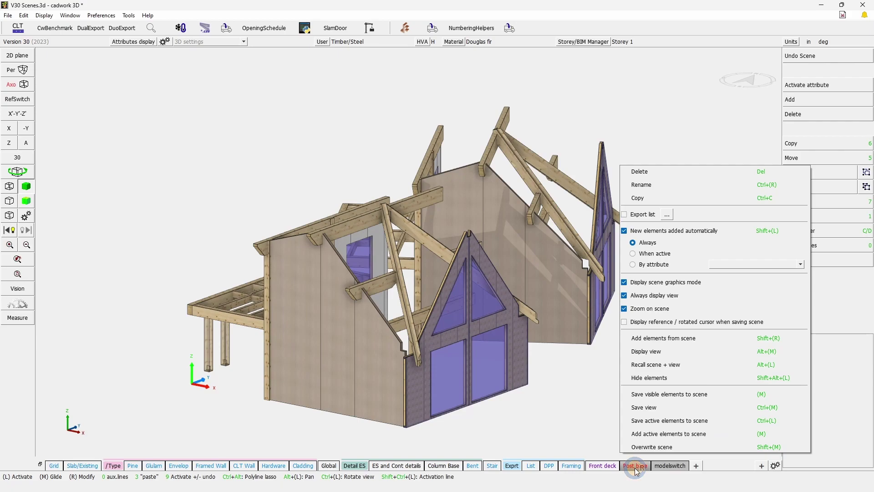
left_click(724, 353)
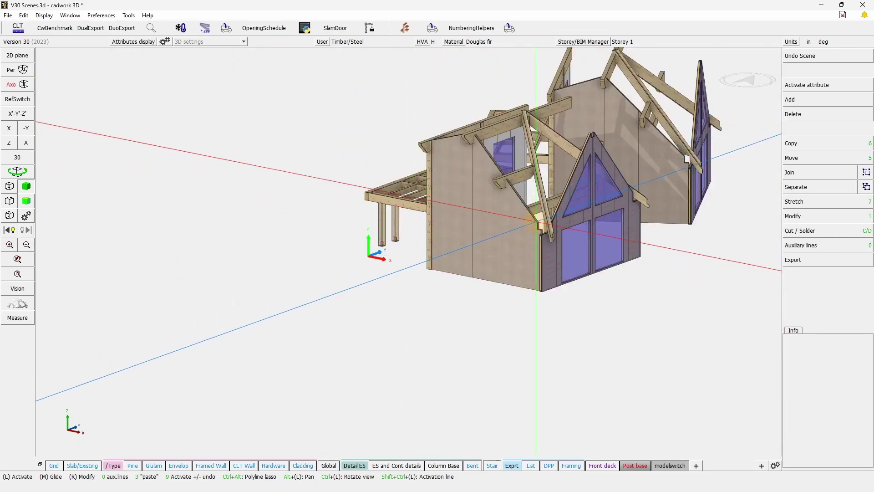
Recall the Envelop scene together with its saved view, and hide the displayed elements through the scene options.
right_click(177, 469)
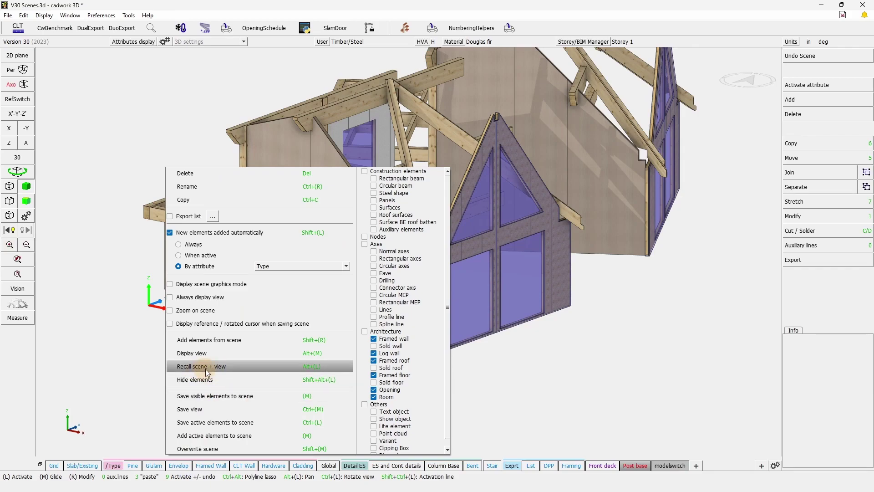
left_click(240, 371)
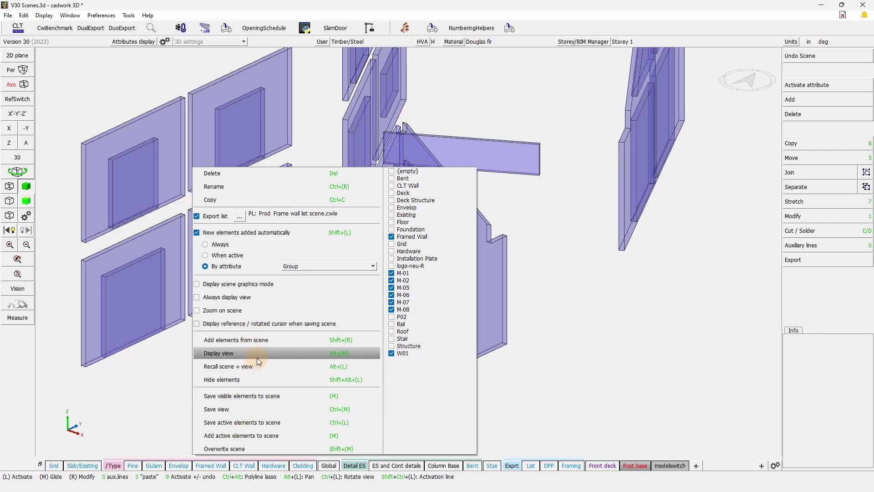
left_click(254, 383)
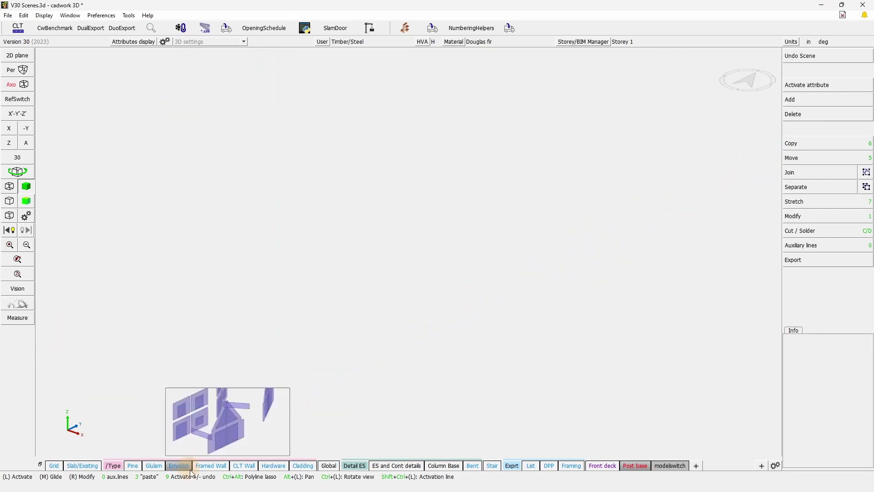
Examine the save, rename, copy and delete options of the Framed Wall and modelswitch scenes.
right_click(216, 467)
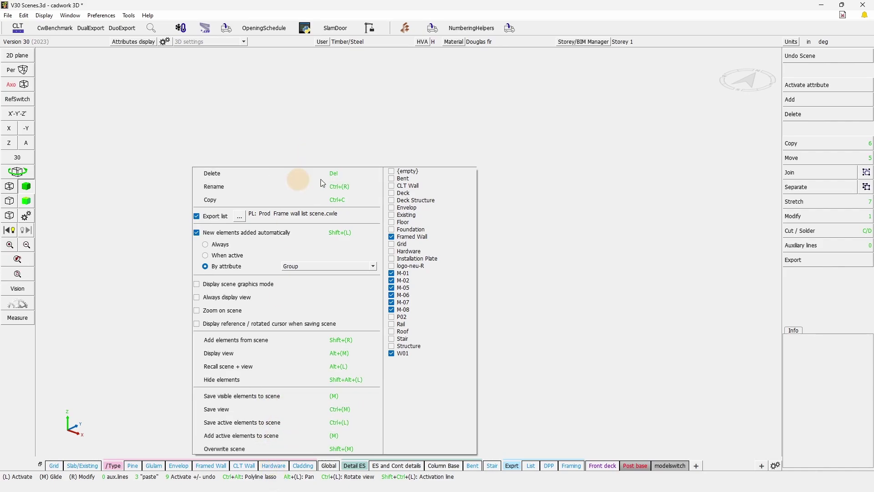
right_click(671, 465)
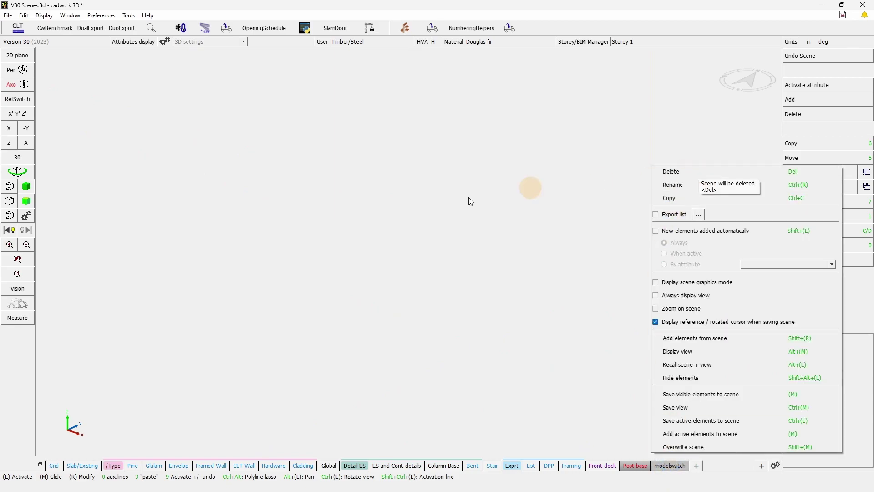
Delete the modelswitch scene.
mouse_move(665, 462)
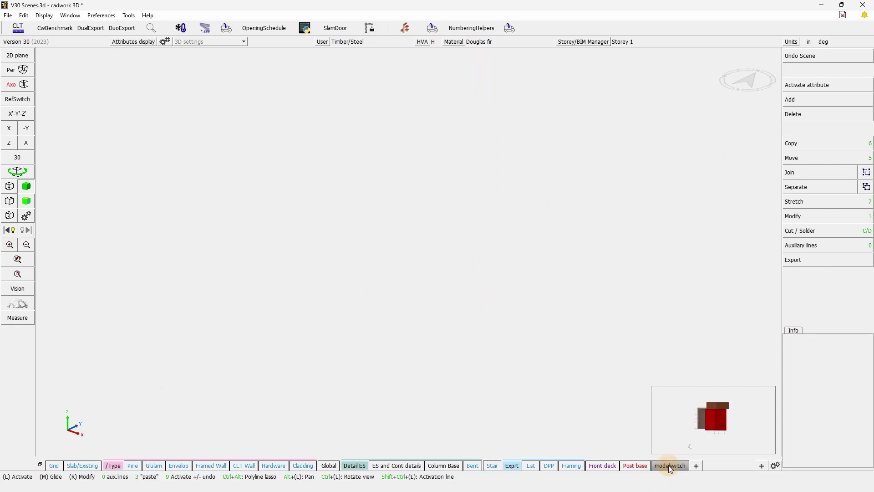
key("Delete")
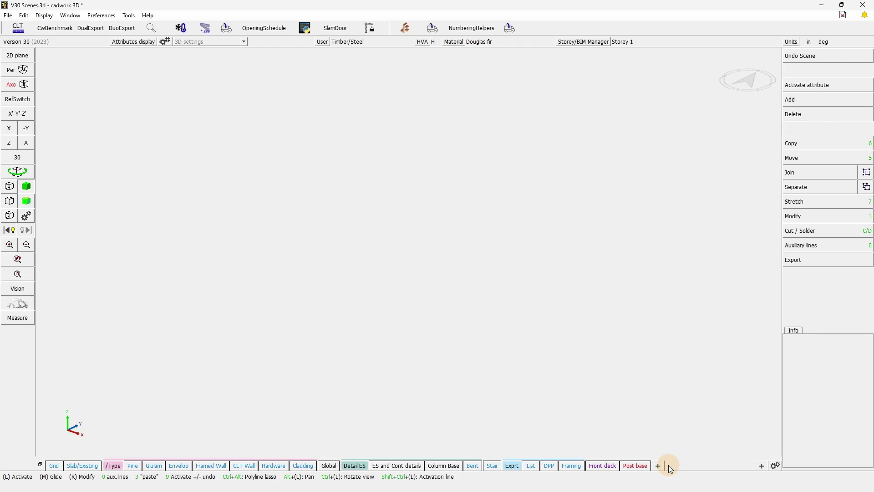
right_click(644, 418)
left_click(458, 155)
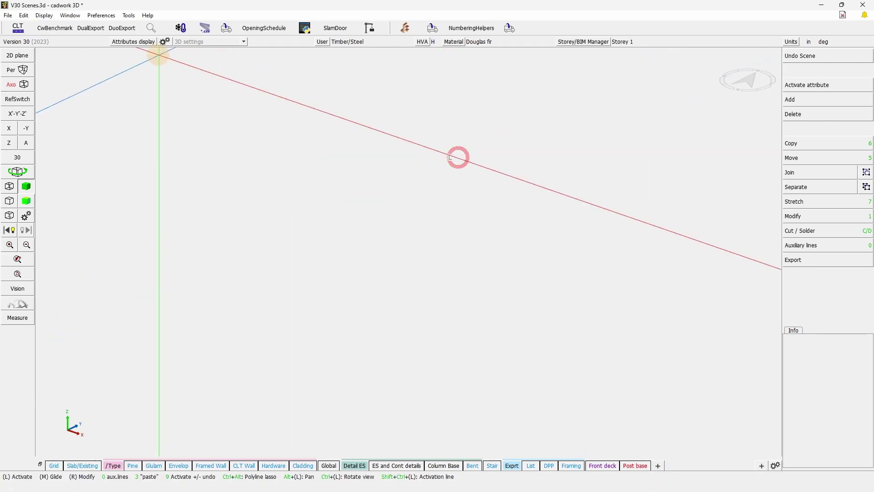
Review the Delete scene choices in the Check and query settings for scenes and apply the Always option.
left_click(127, 11)
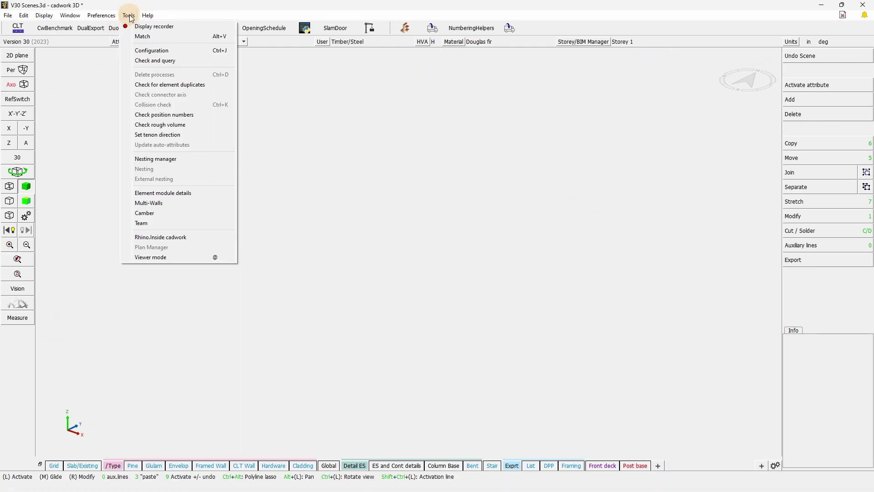
left_click(148, 62)
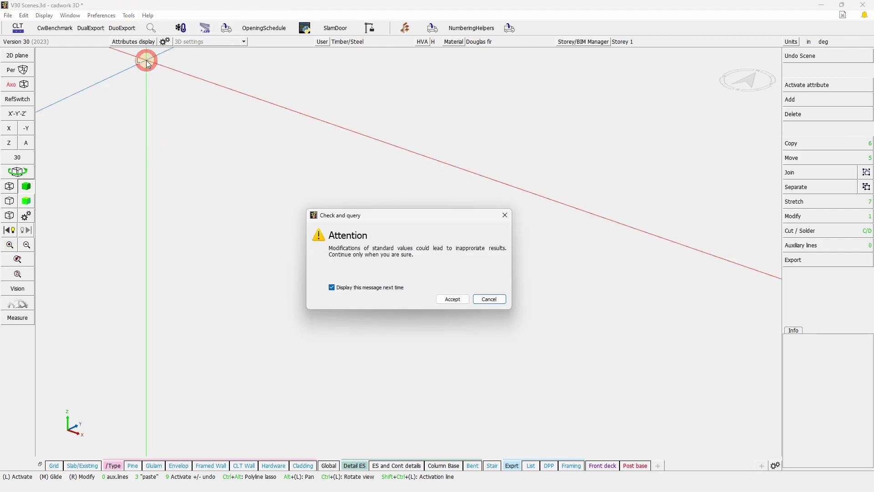
left_click(451, 299)
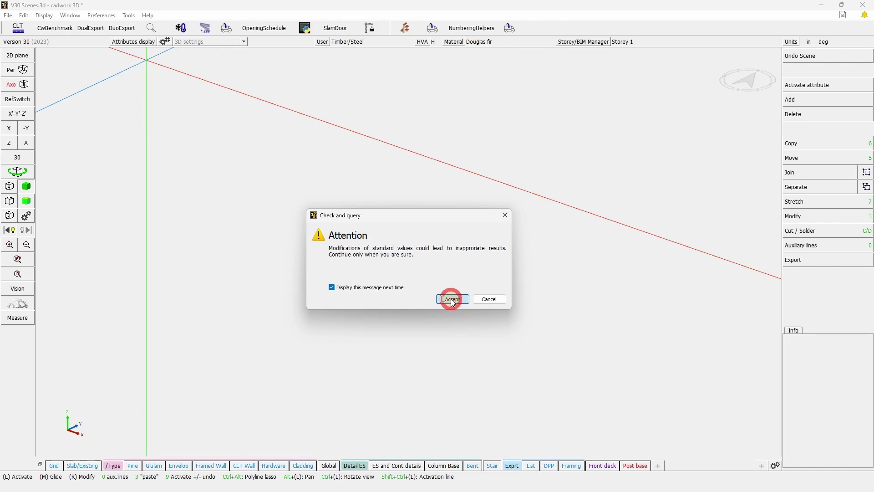
left_click(452, 300)
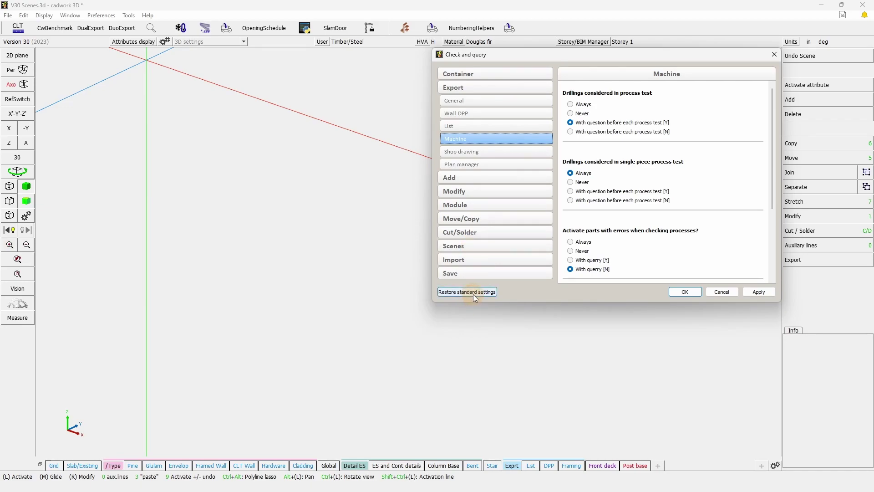
left_click(463, 247)
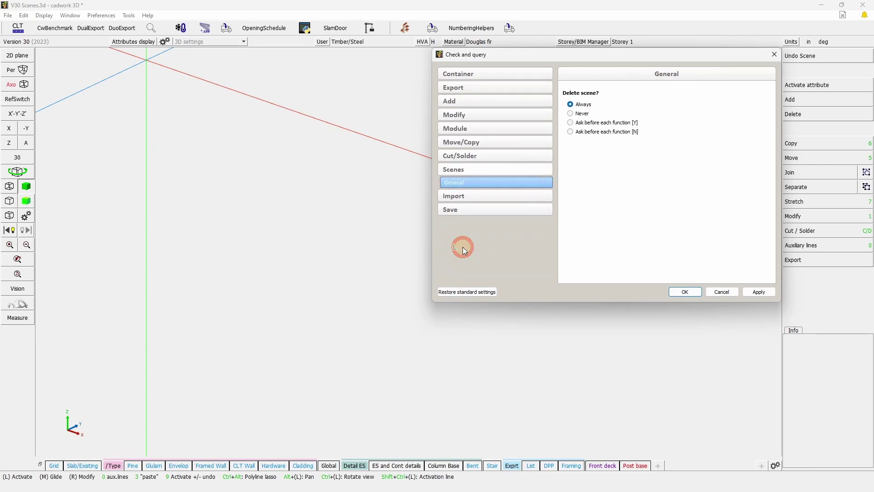
left_click(618, 132)
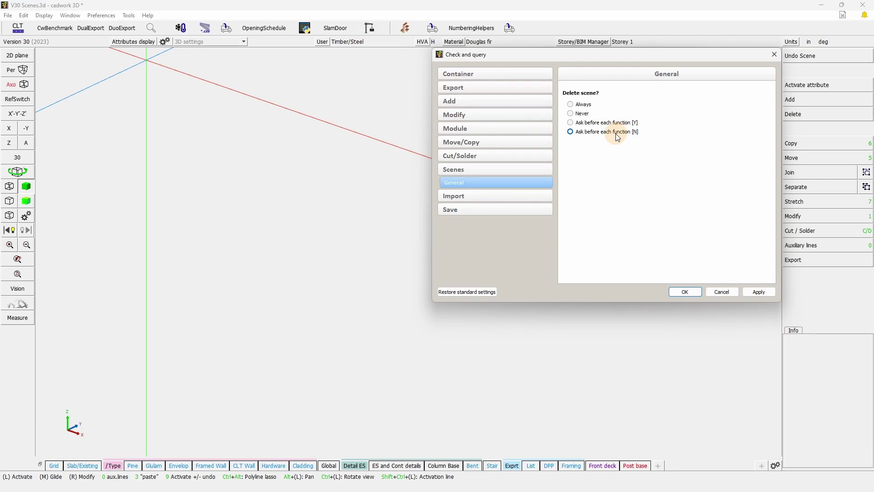
left_click(583, 105)
left_click(694, 295)
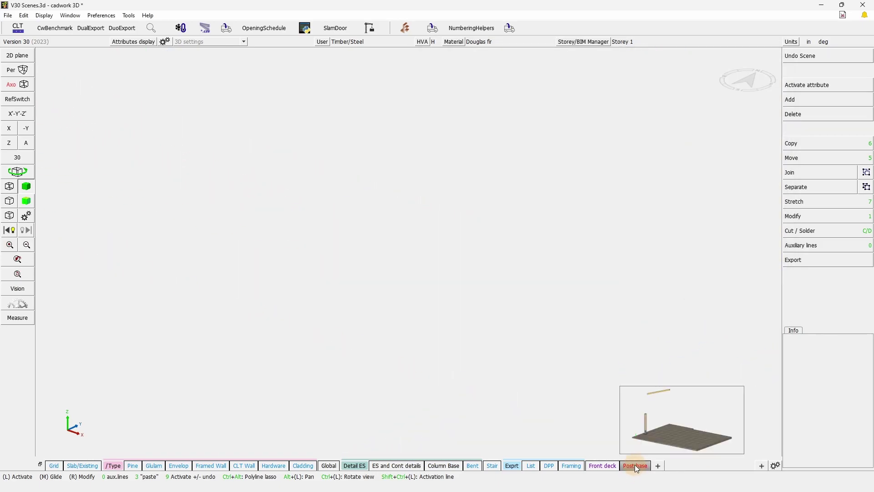
Delete the Post base scene and display the whole house model in the view.
key("Delete")
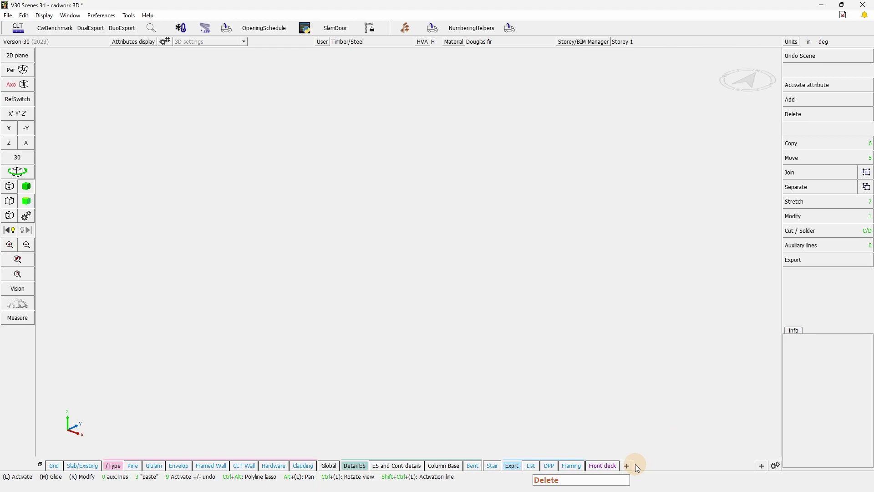
key("z")
scroll(405, 248, "down", 2)
scroll(405, 248, "down", 2)
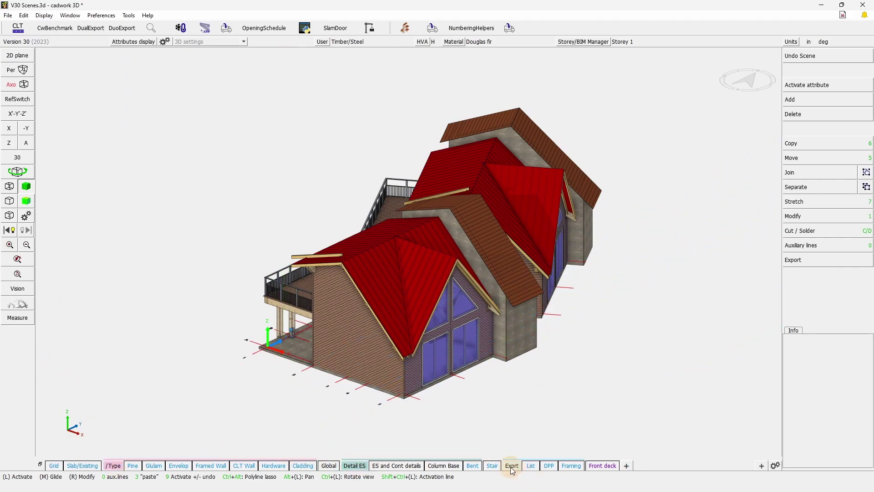
Collapse and re-expand the /Type scene group, and remove the group while keeping its scenes.
left_click(113, 466)
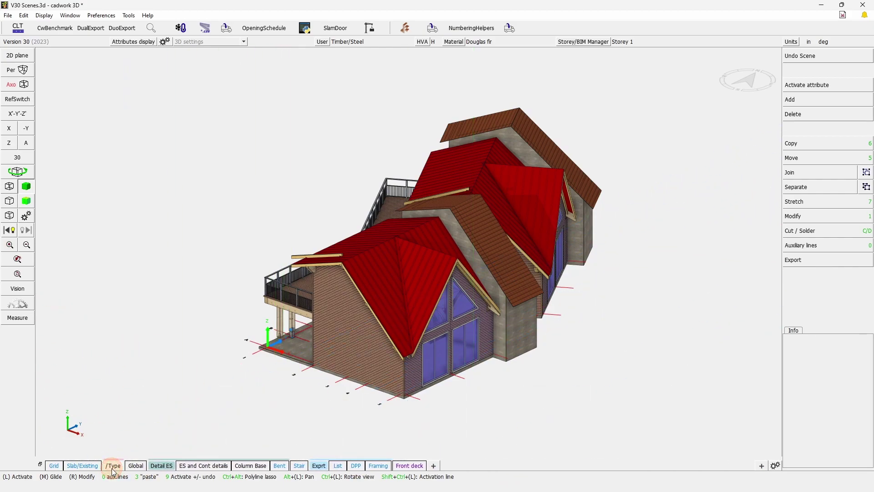
left_click(113, 467)
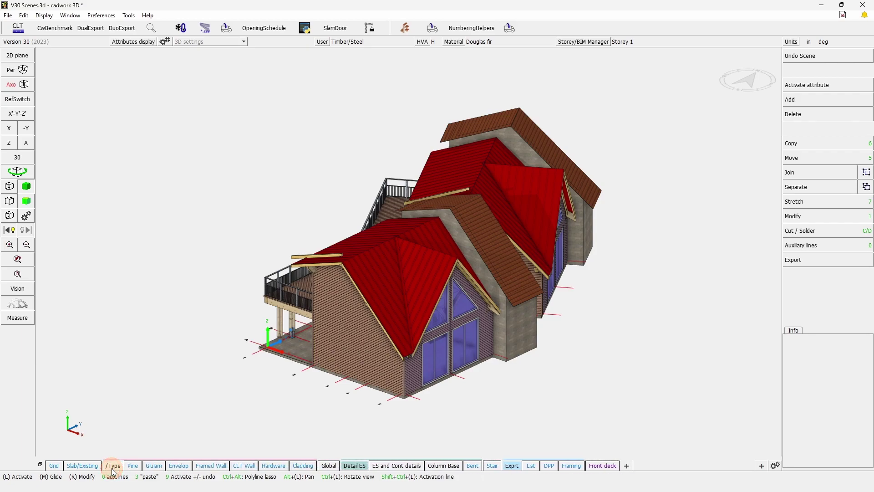
right_click(112, 469)
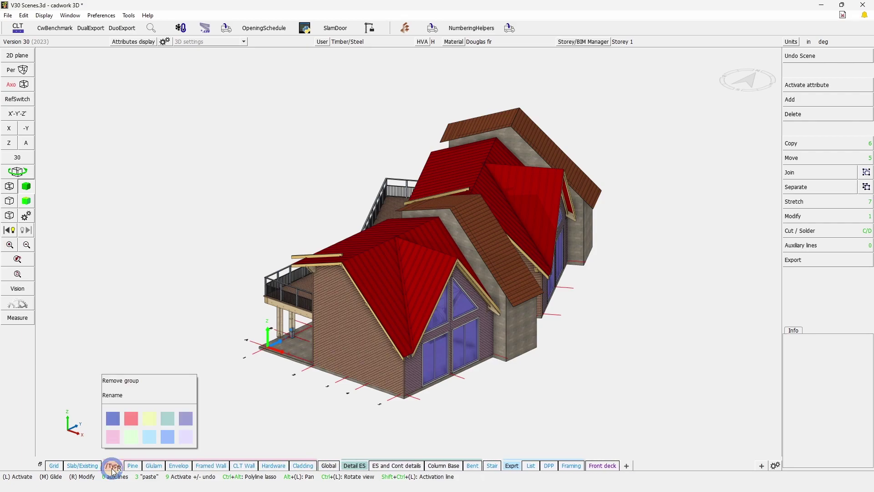
left_click(126, 383)
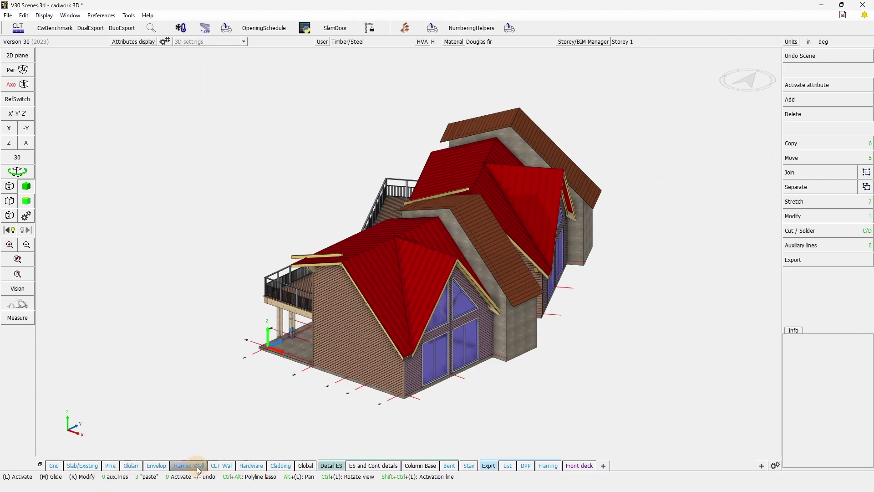
Combine the Glulam, Pine, Envelop, Framed Wall, CLT Wall and Hardware scenes into one new scene group.
left_click(112, 466)
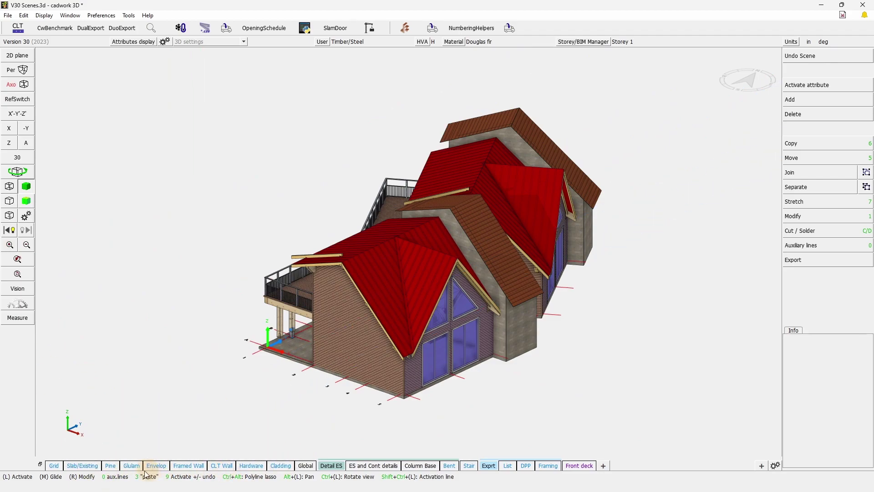
left_click_drag(110, 468, 143, 469)
left_click(172, 469)
left_click_drag(195, 466, 153, 470)
left_click_drag(229, 468, 194, 468)
left_click_drag(271, 468, 201, 468)
mouse_move(122, 469)
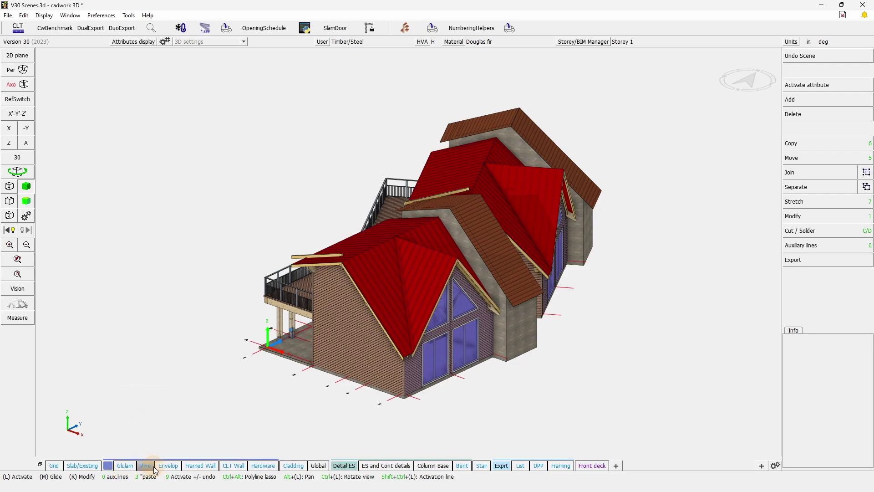
Collapse the new scene group and rename it Type.
left_click(108, 466)
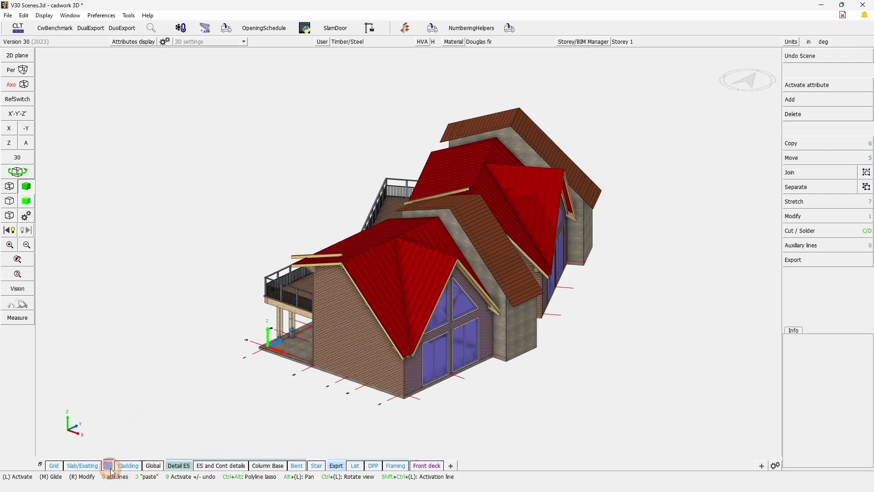
right_click(111, 468)
left_click(132, 396)
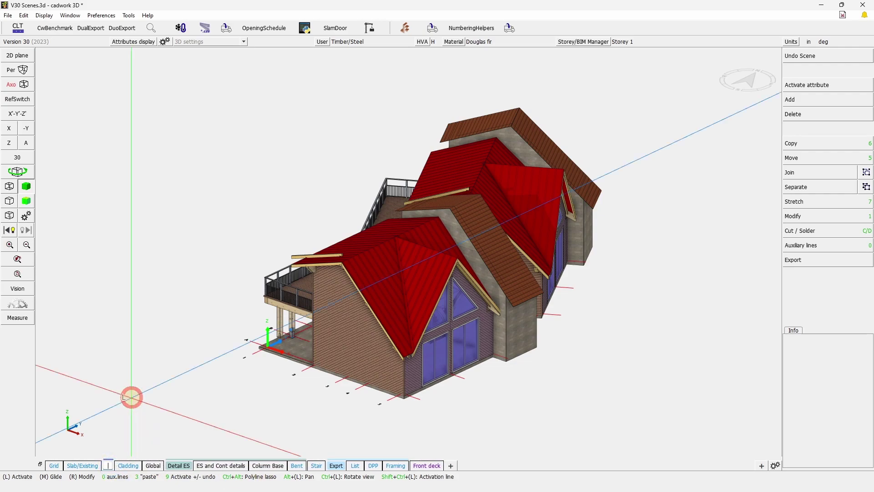
type("Type")
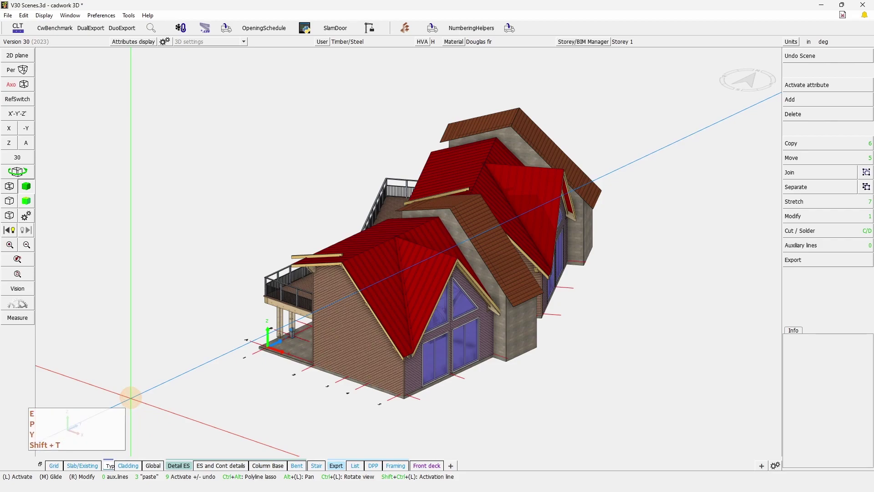
key("Return")
Expand the Type scene group and change its colour to pink.
left_click(114, 467)
right_click(114, 466)
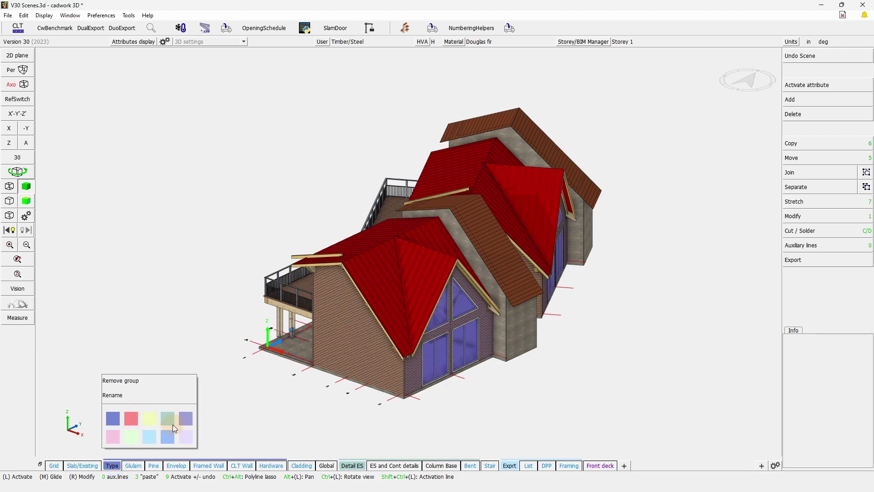
left_click(113, 437)
left_click(248, 410)
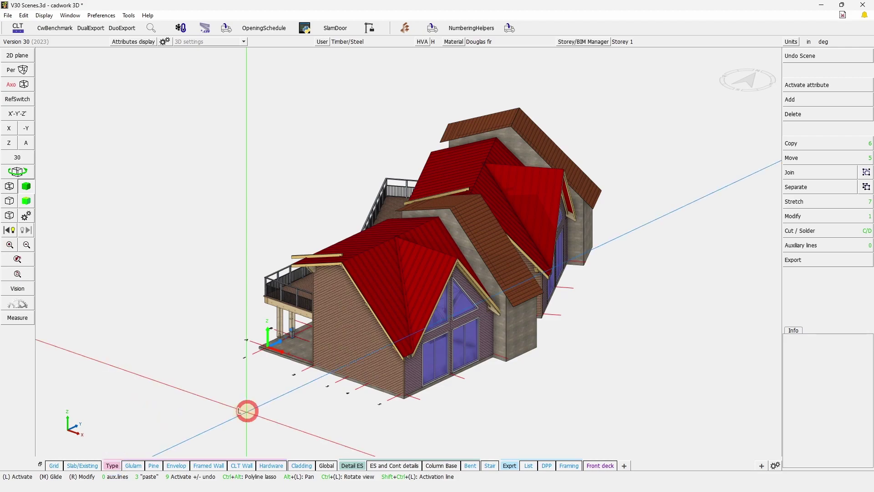
Recall the Grid scene, step forward scene by scene into the Type group, and step back to Slab/Existing.
left_click(54, 466)
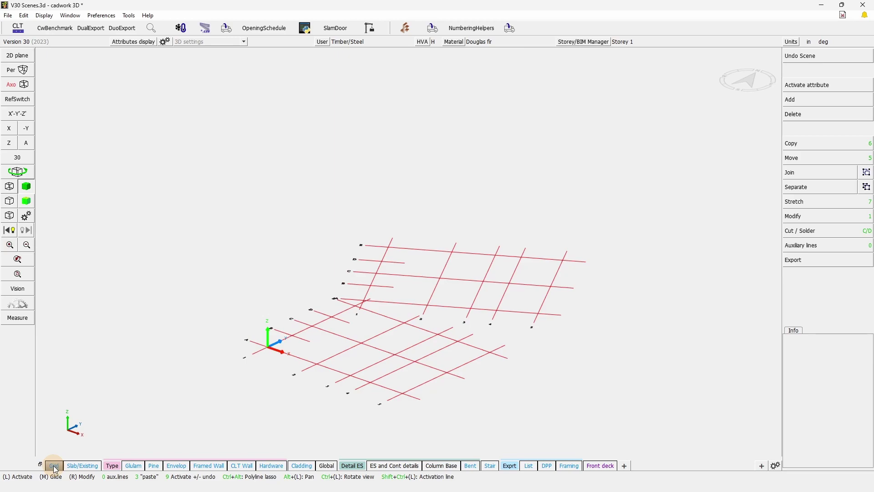
left_click(53, 465)
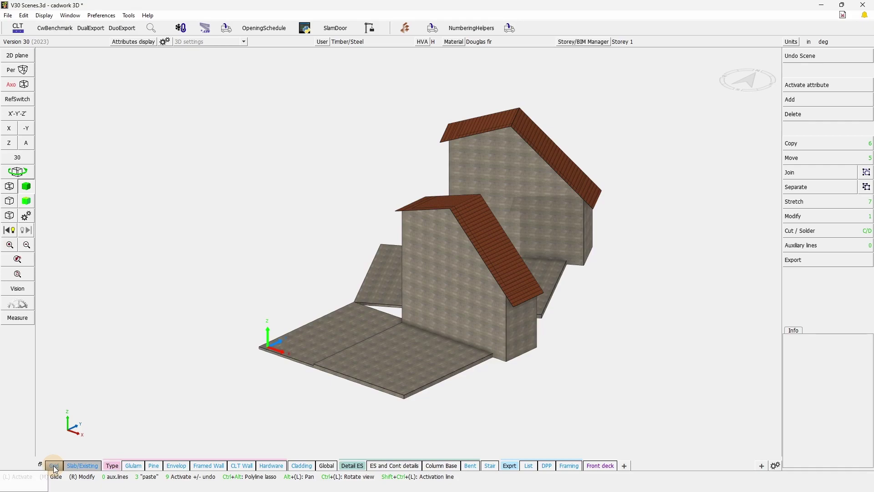
left_click(53, 465)
key("shift+Right")
key("shift+Right")
key("shift+Right")
key("shift+Right")
key("shift+Left")
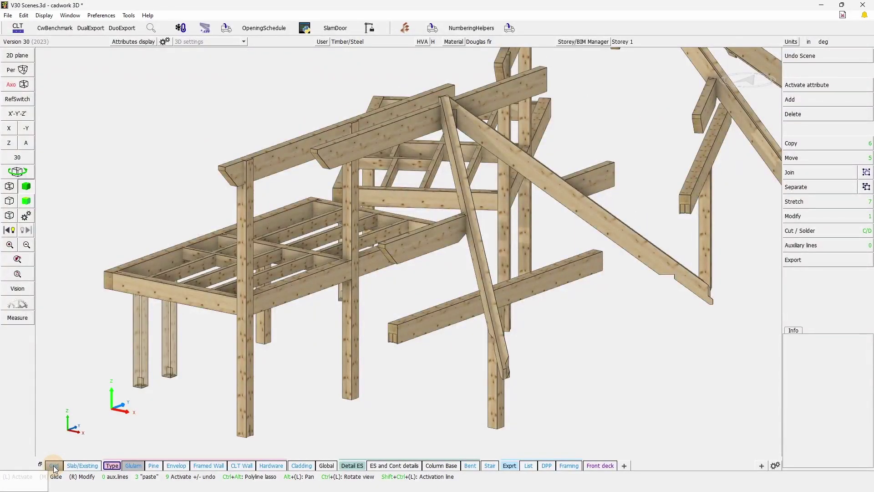
key("shift+Left")
key("shift+Left")
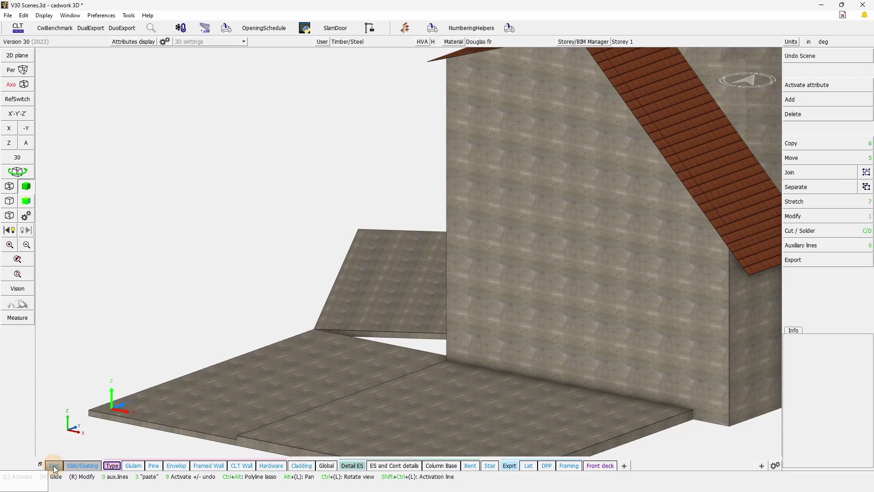
Collapse and re-expand the Type group, and step forward through its scenes, Cladding and Global to the Detail ES group.
key("shift+Up")
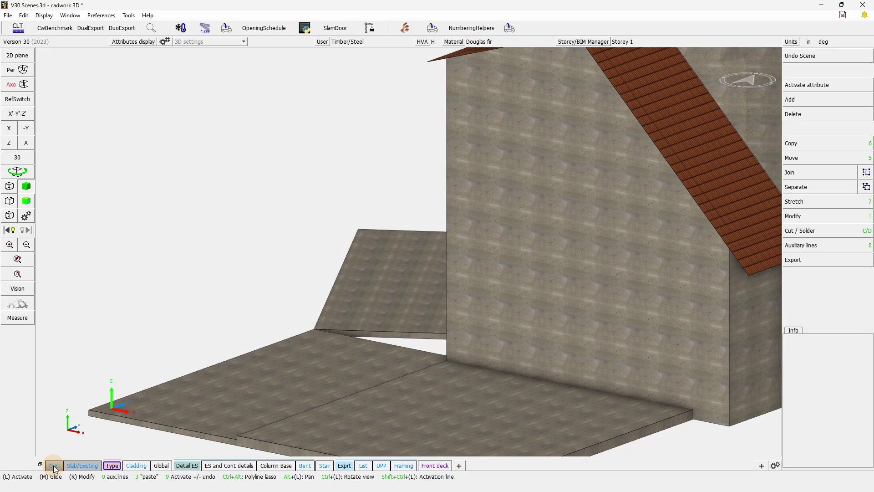
key("shift+Down")
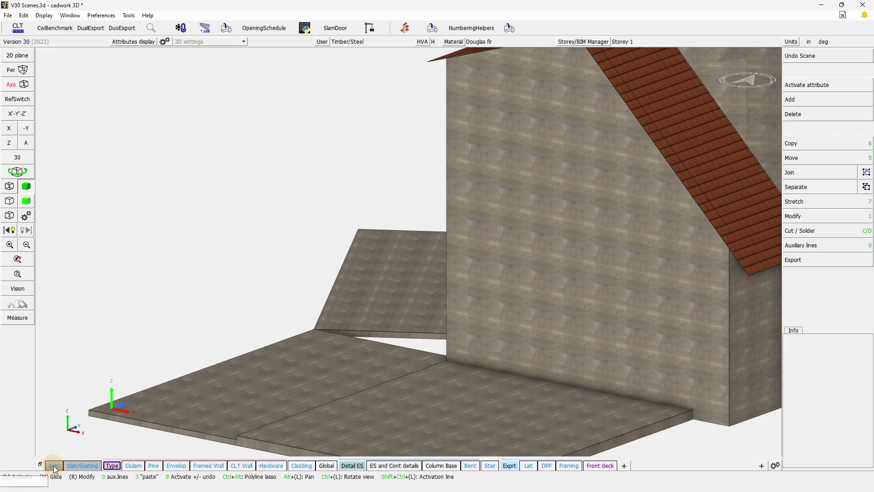
key("shift+Right")
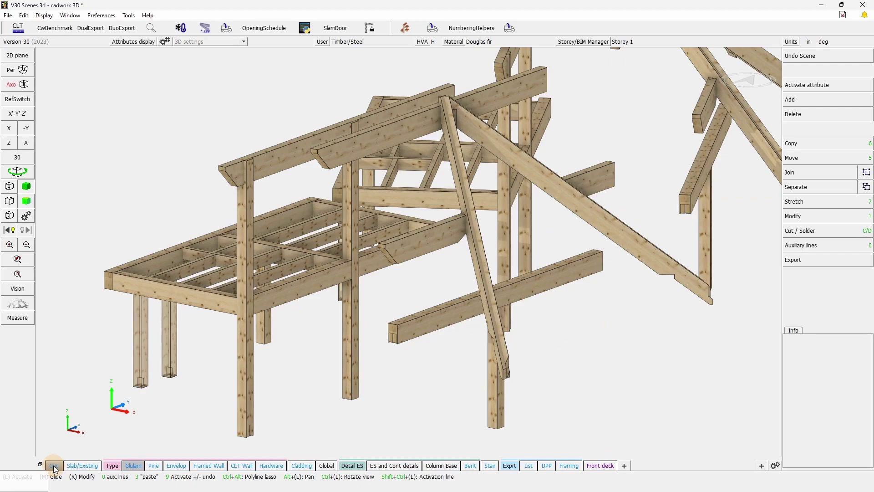
key("shift+Right")
key("shift+Right")
key("shift+Right")
key("shift+Right")
key("shift+Right")
key("shift+Right")
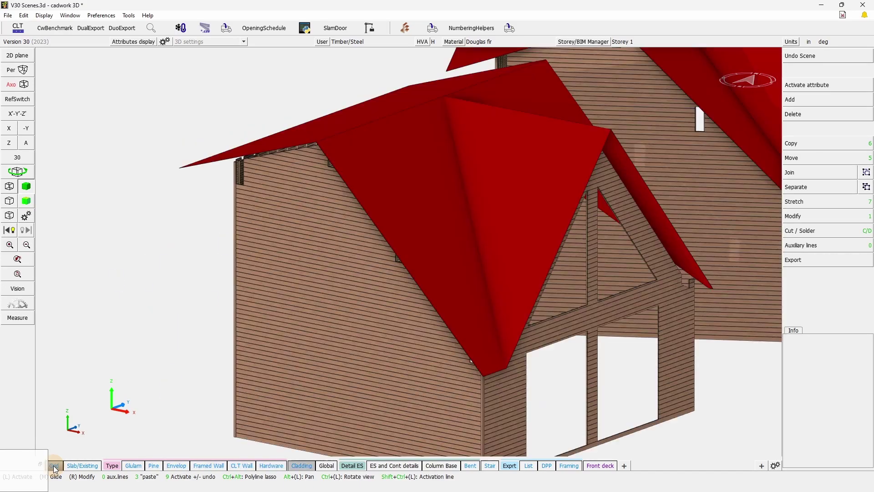
key("shift+Right")
key("shift+Right")
Collapse the Detail ES scene group and step forward through the following scenes to List.
key("shift+Up")
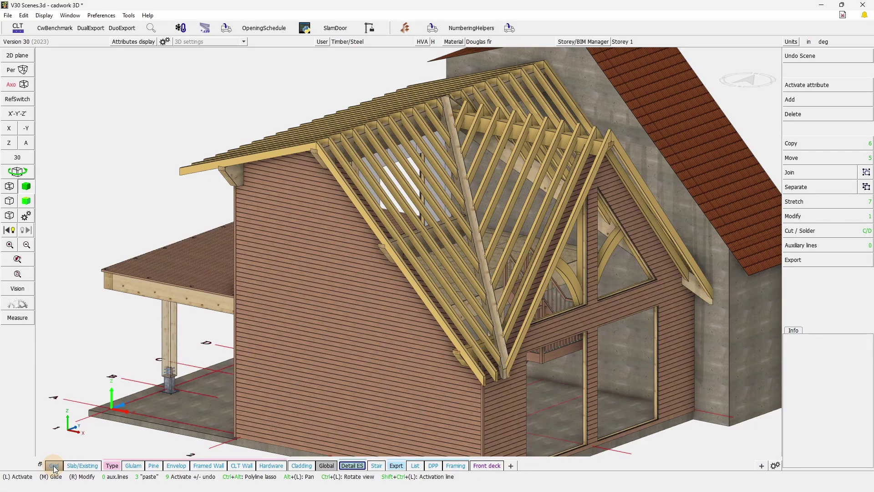
key("shift+Right")
key("shift+Right")
key("shift+Right")
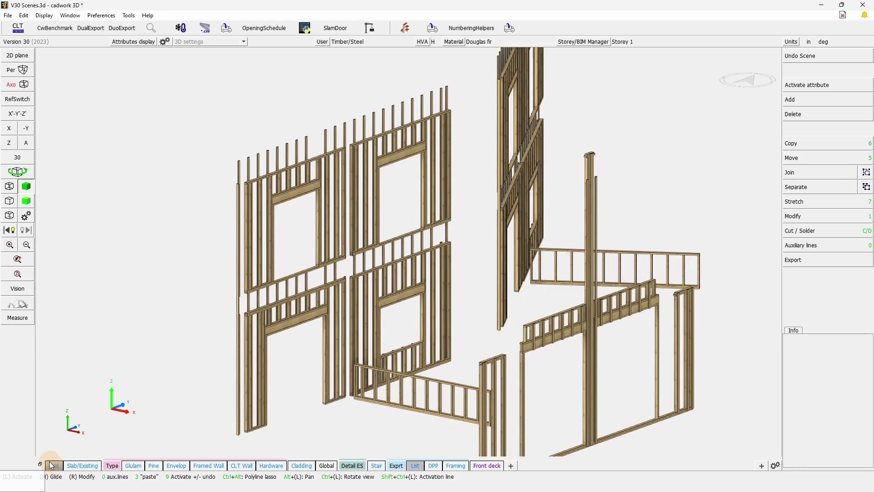
Open the List scene's export list settings and look through the available production list layout files.
mouse_move(410, 467)
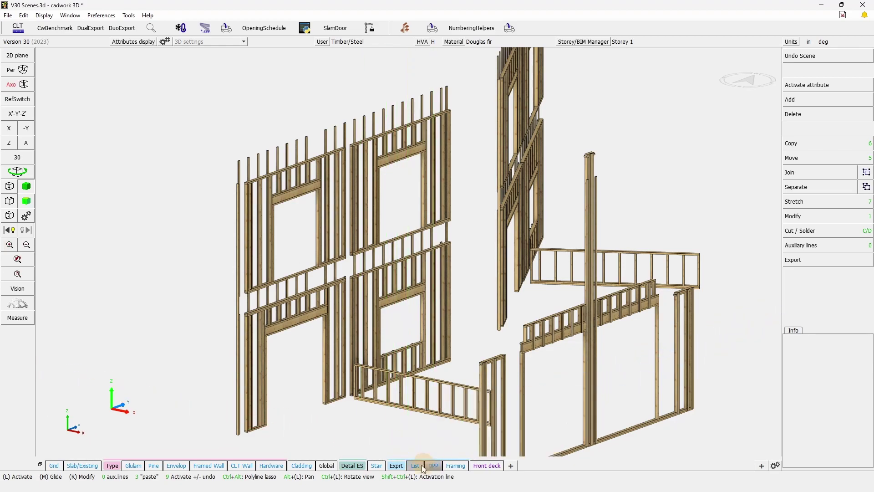
right_click(427, 467)
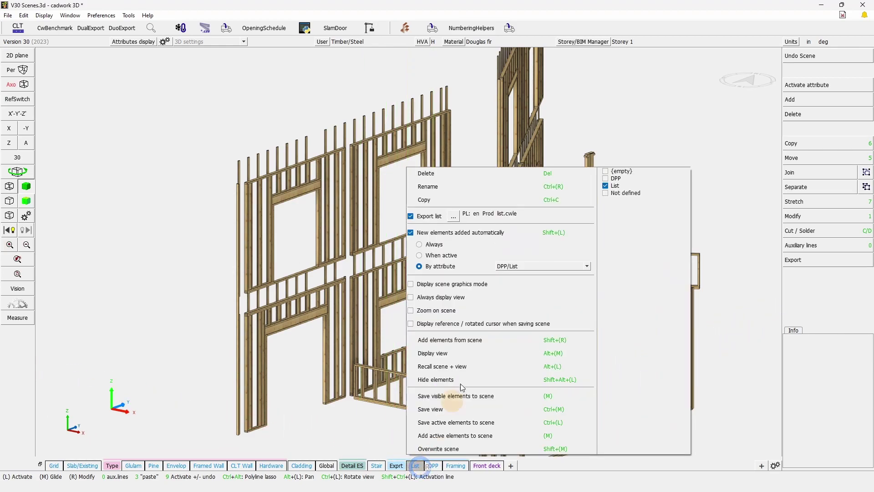
left_click(454, 216)
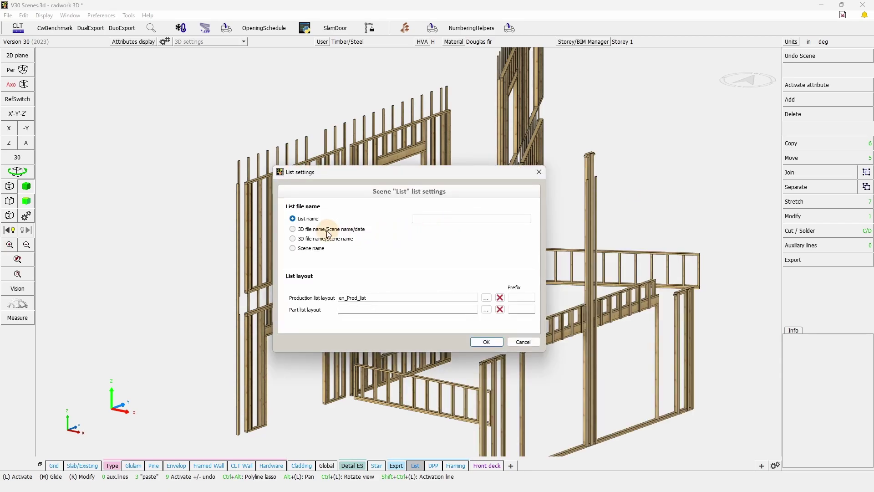
left_click(486, 298)
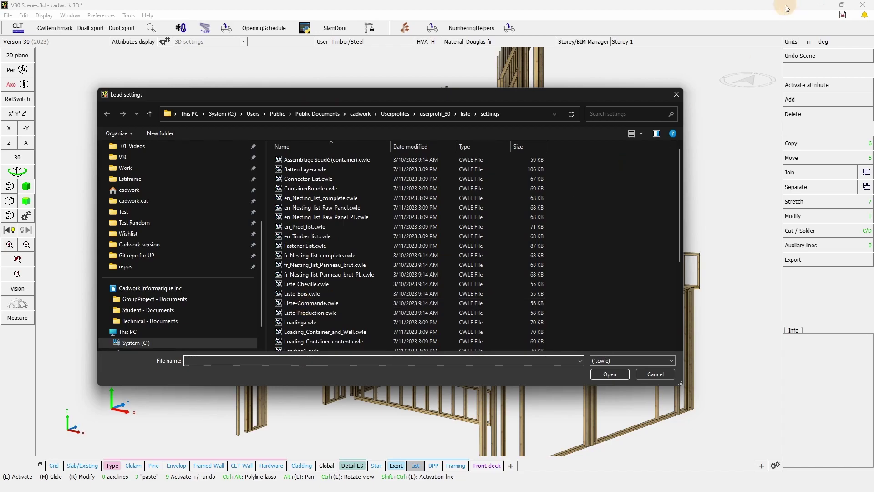
left_click(677, 95)
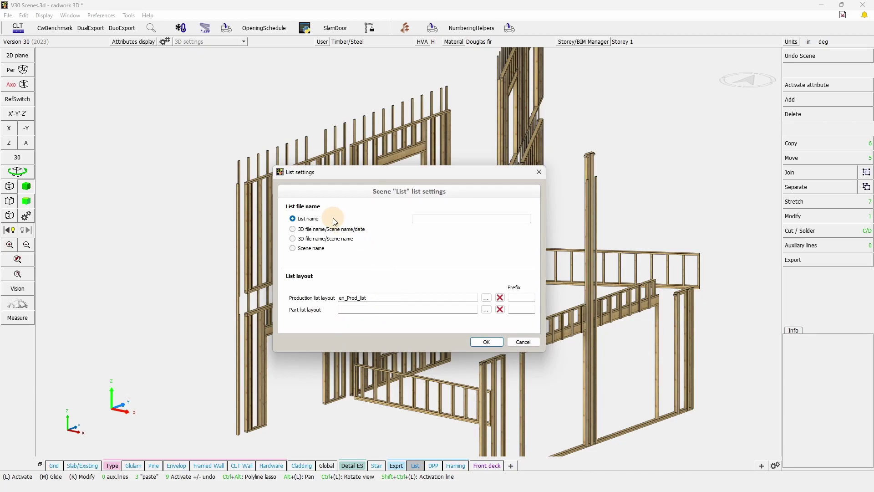
Set the List scene's prefixes to PL for the production list and TL for the part list.
left_click(520, 297)
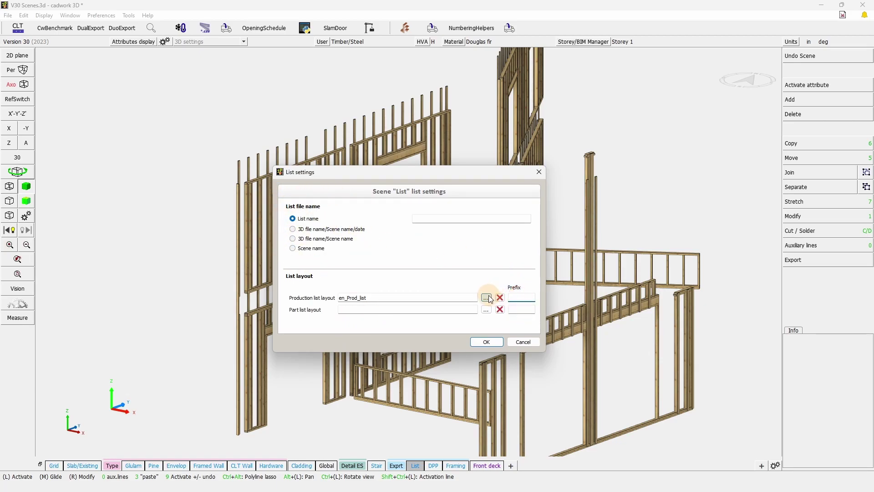
type("PL")
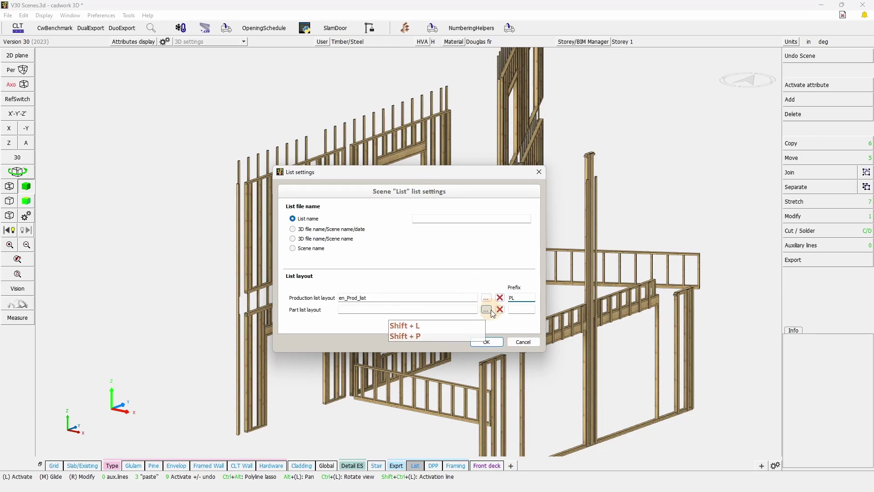
left_click(532, 310)
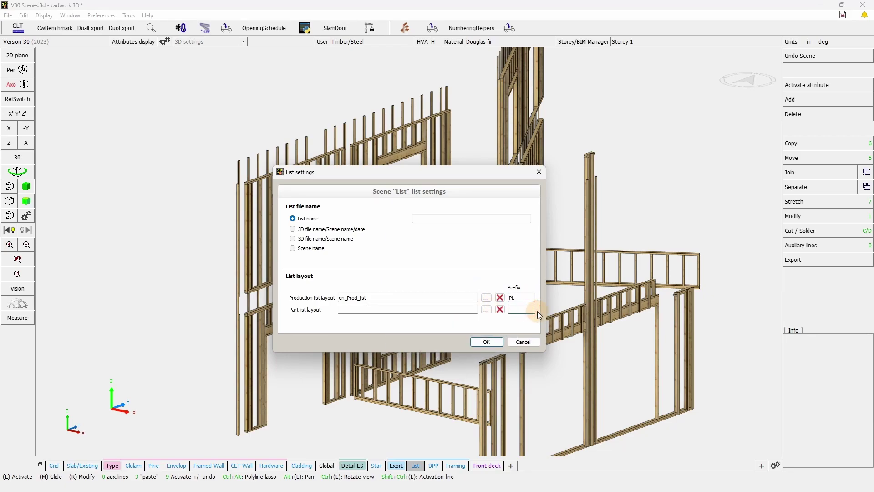
type("TL")
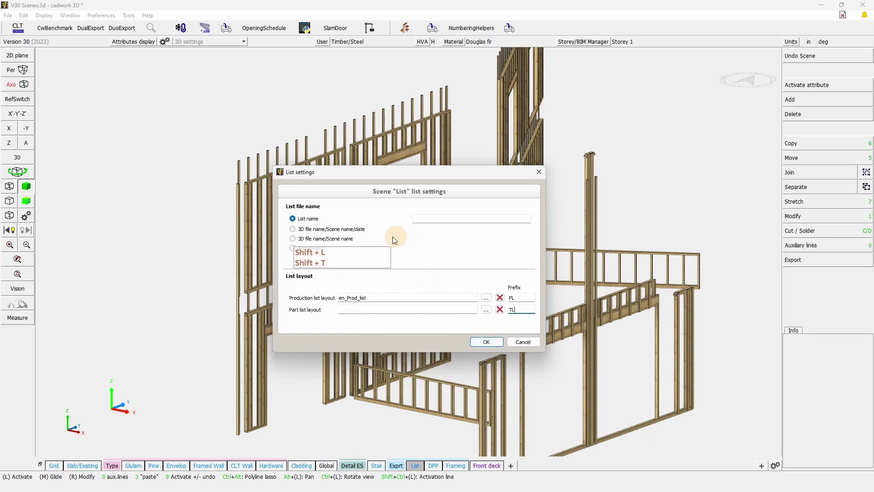
key("Return")
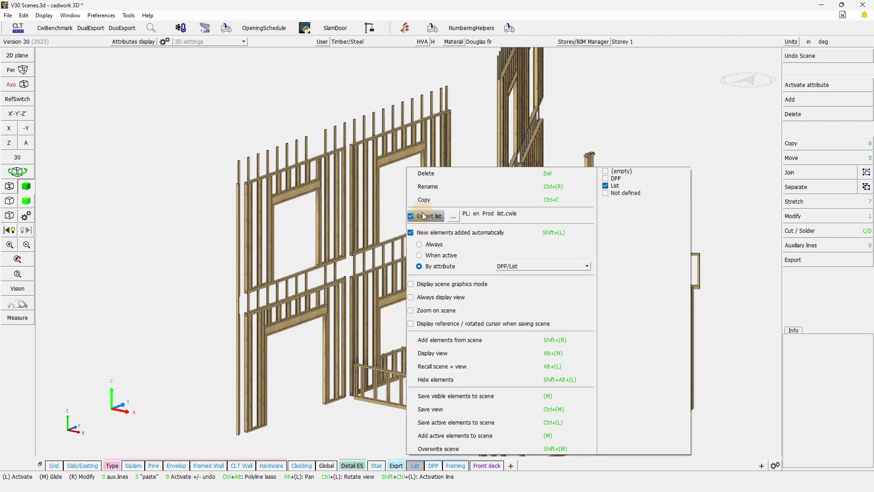
left_click(661, 174)
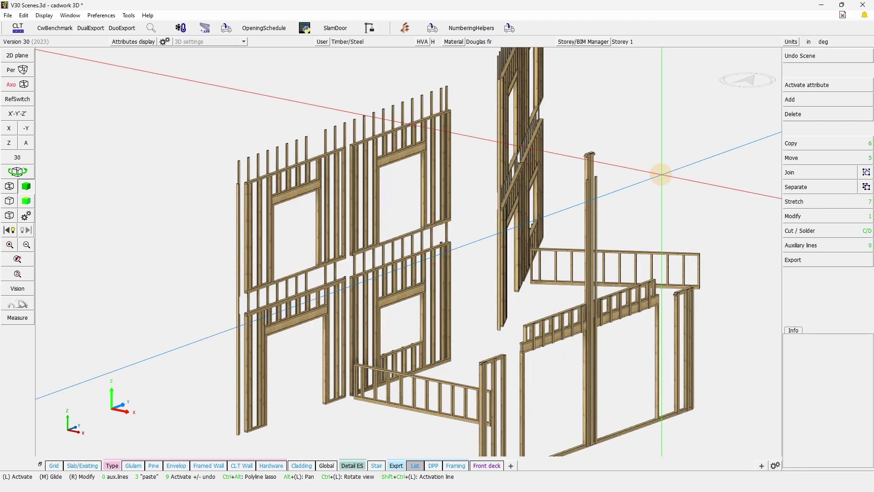
Recall the Grid scene so that only the grid axes are shown.
right_click(61, 466)
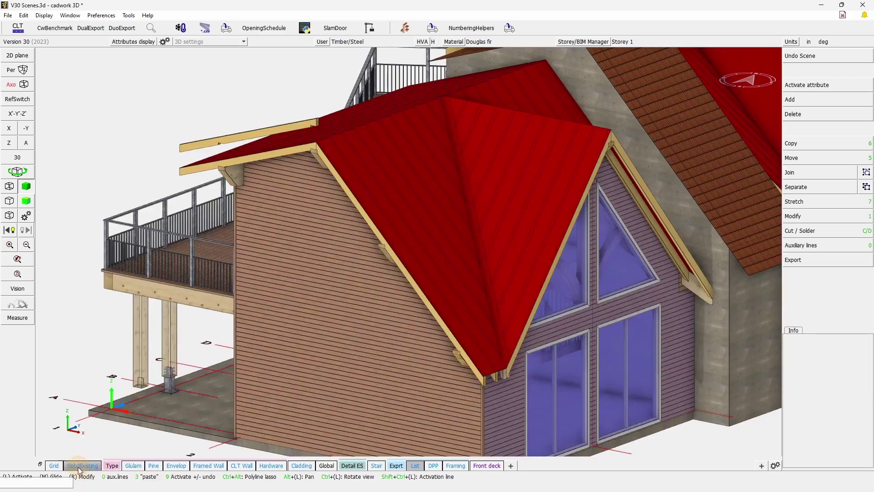
left_click(61, 467)
scroll(433, 260, "down", 5)
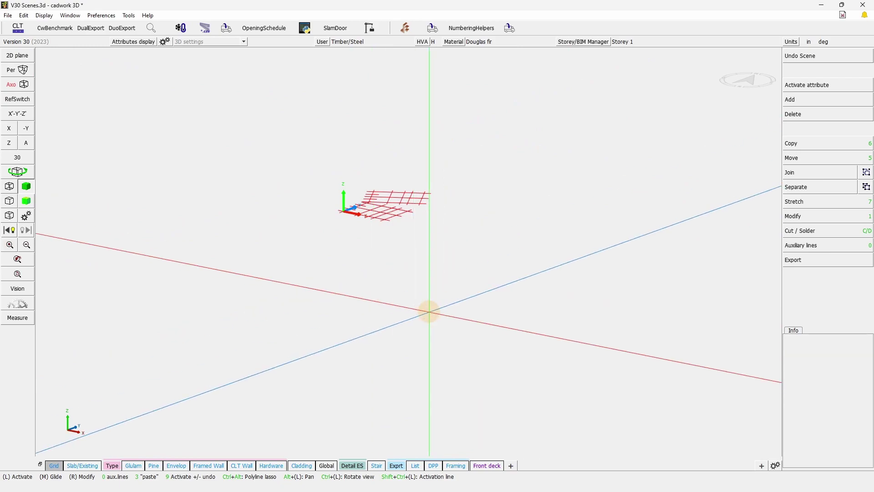
Review the general scenes list settings of the production list export, including the available output file formats.
left_click(805, 263)
left_click(811, 173)
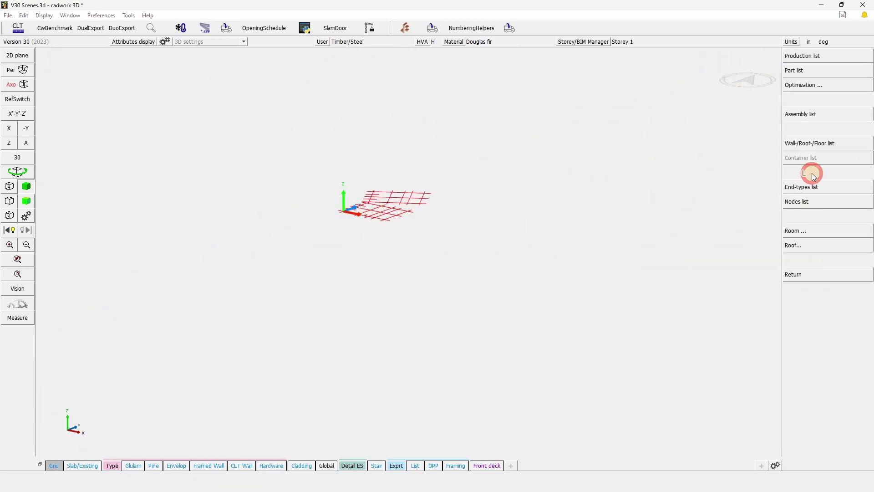
left_click(810, 58)
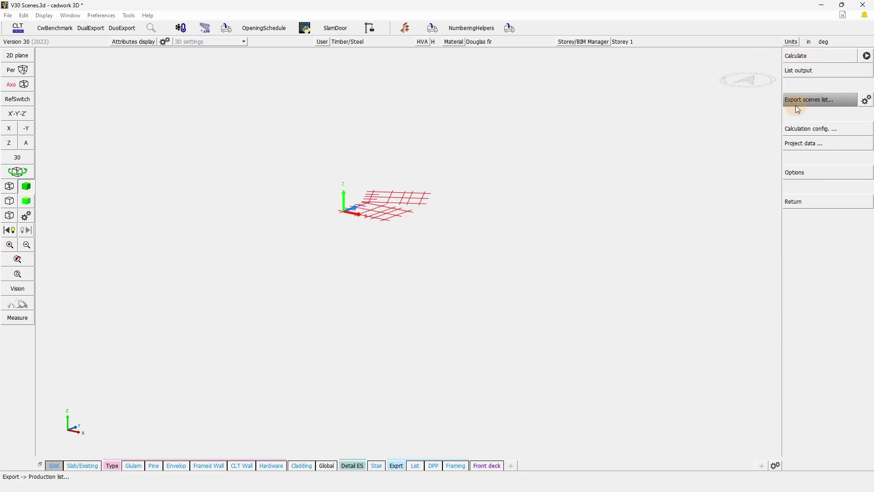
left_click(867, 101)
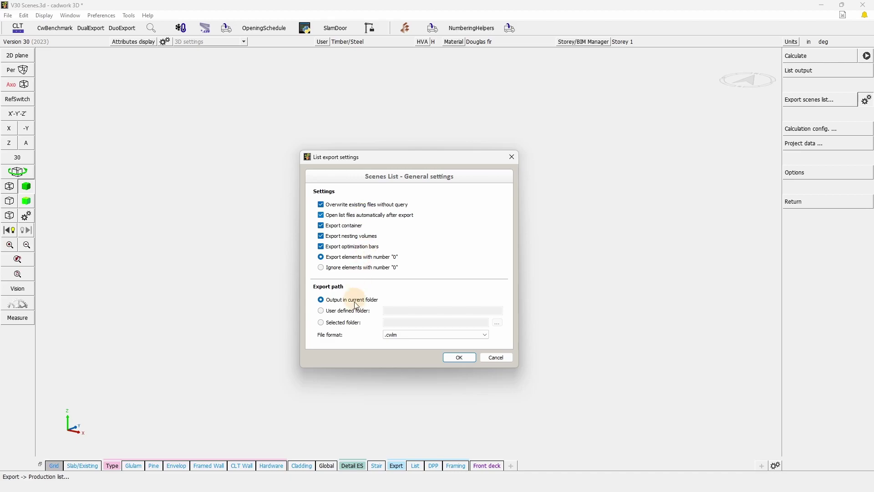
left_click(439, 336)
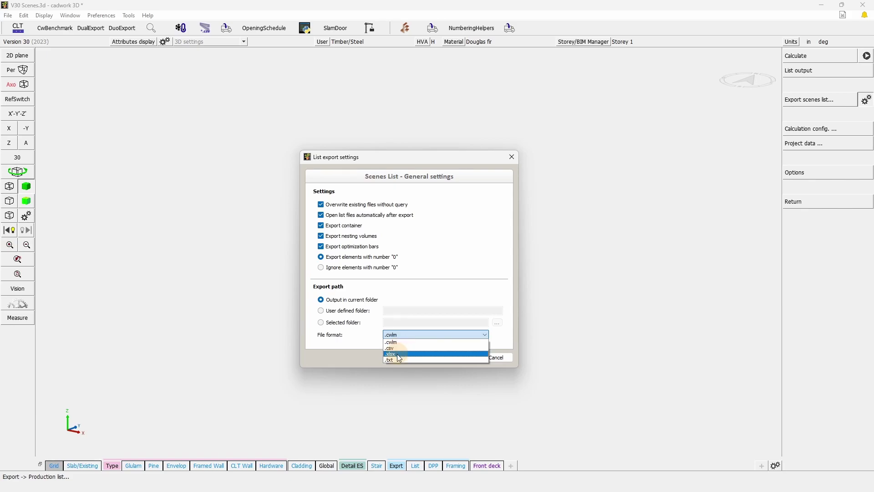
left_click(430, 256)
left_click(458, 357)
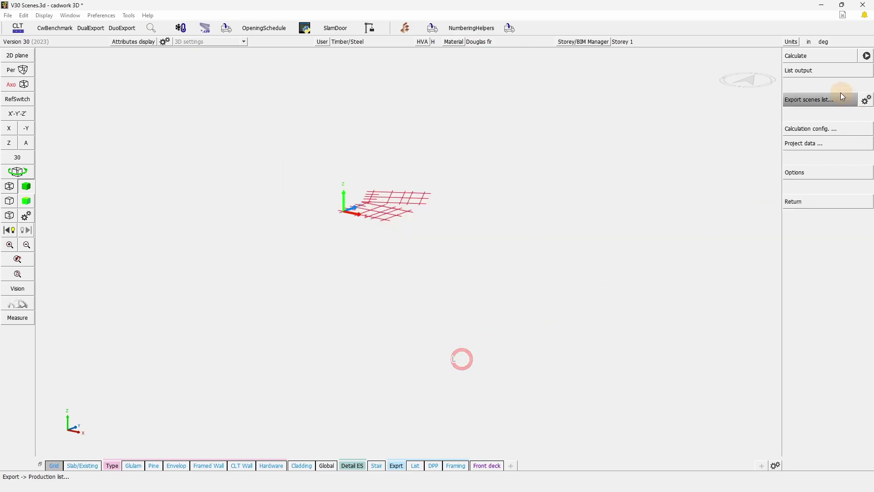
Try to export the production list of the List scene.
left_click(799, 102)
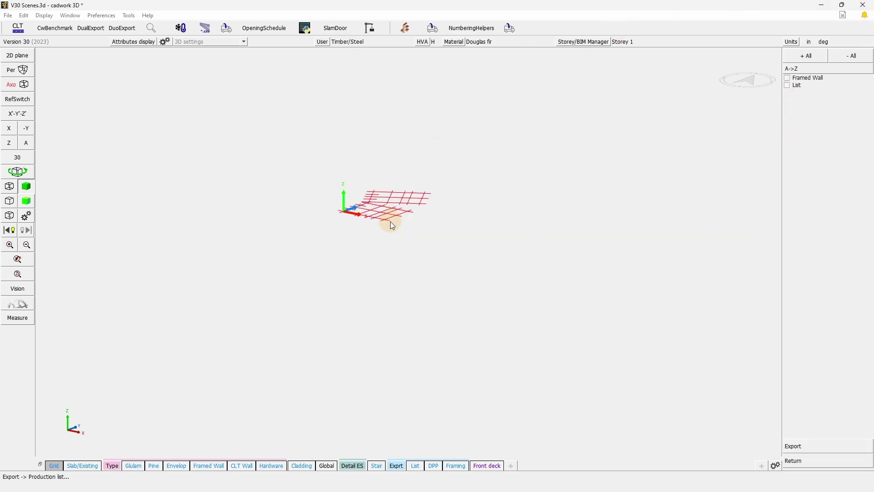
left_click(787, 84)
left_click(809, 460)
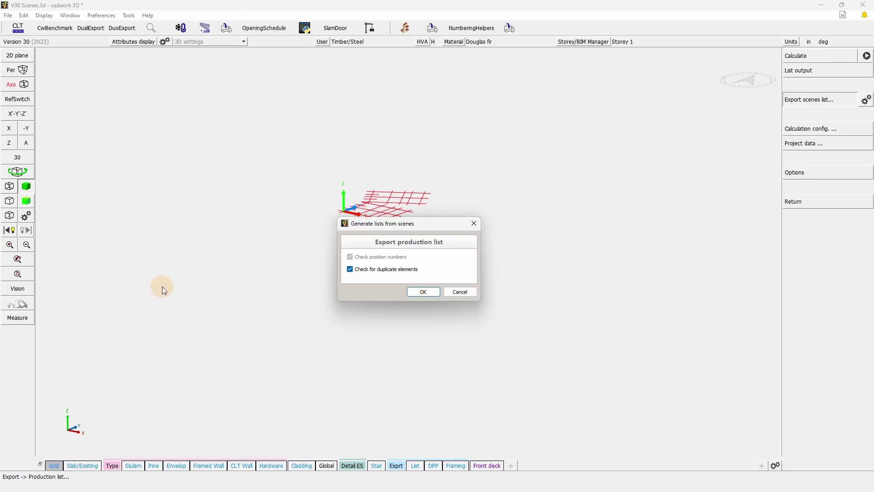
left_click(424, 291)
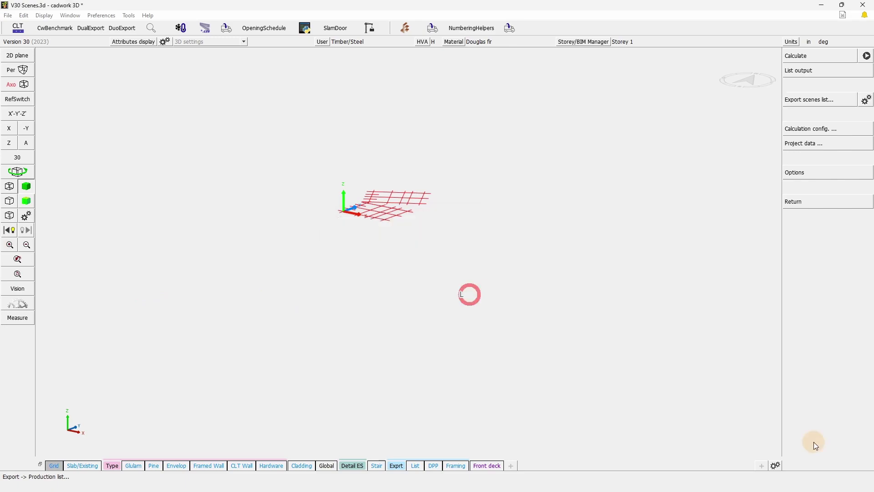
Recall the Global scene and open the INIT folder inside the 3D userprofile directory.
left_click(327, 464)
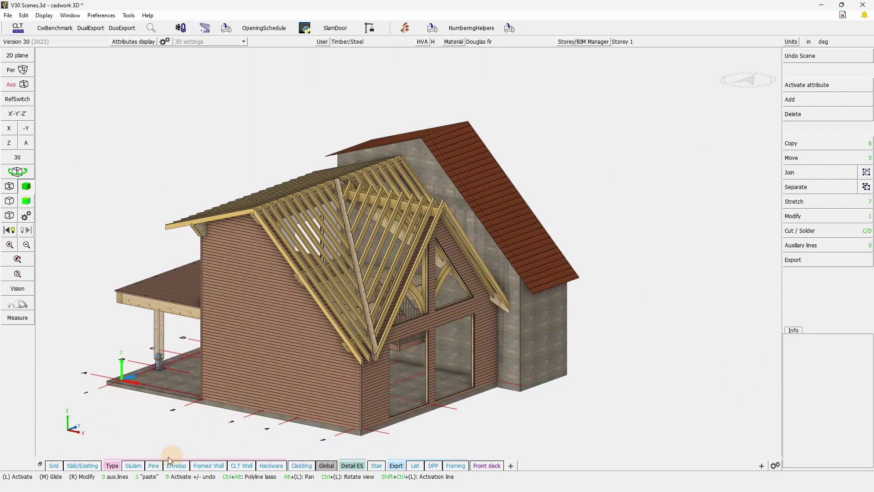
mouse_move(487, 465)
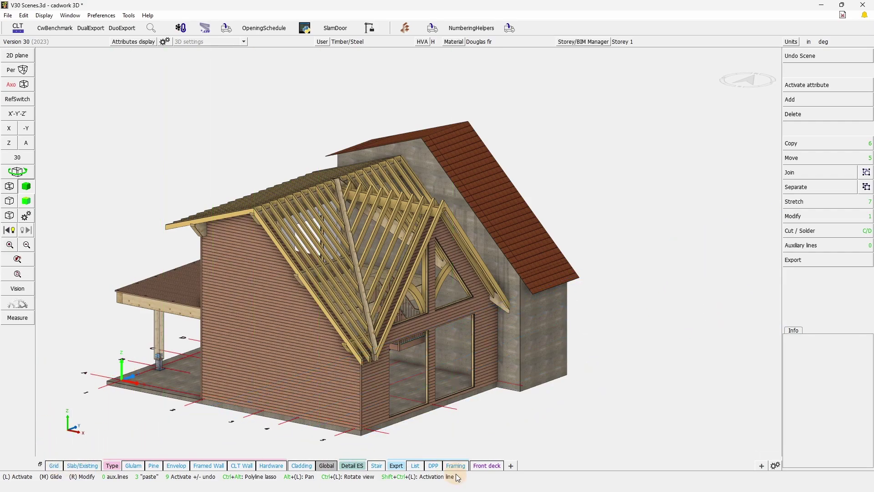
left_click(148, 15)
left_click(161, 26)
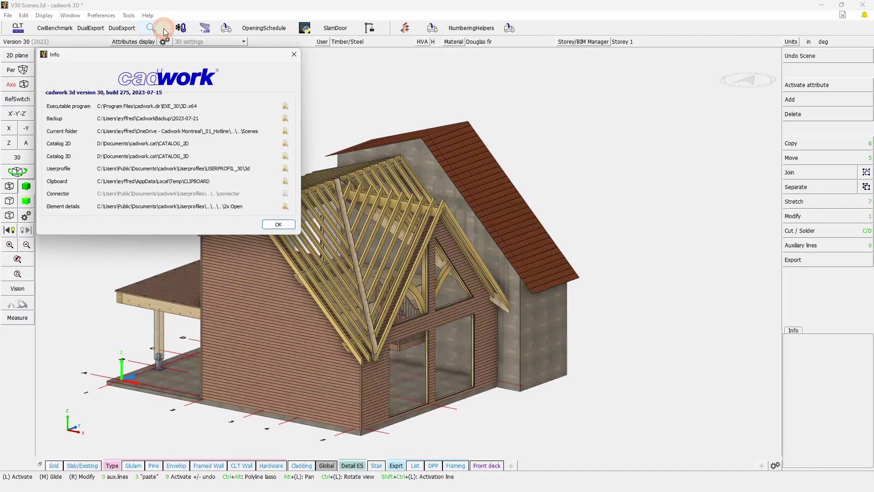
left_click(286, 169)
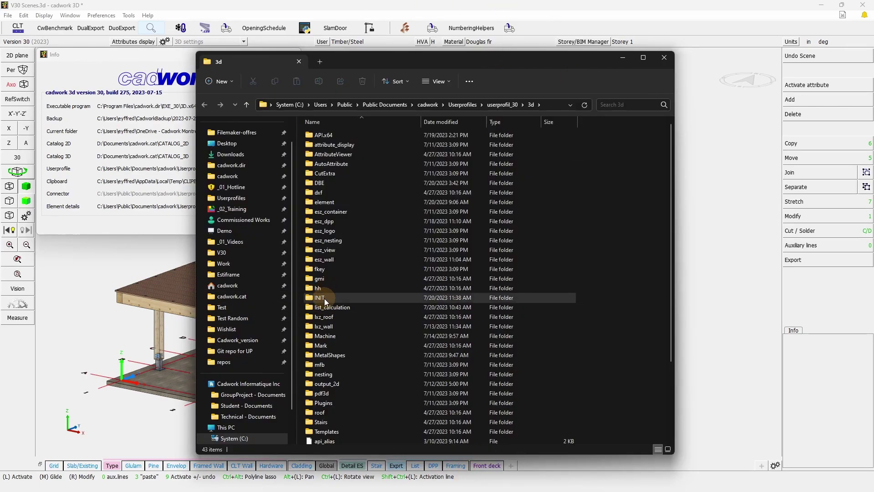
double_click(324, 298)
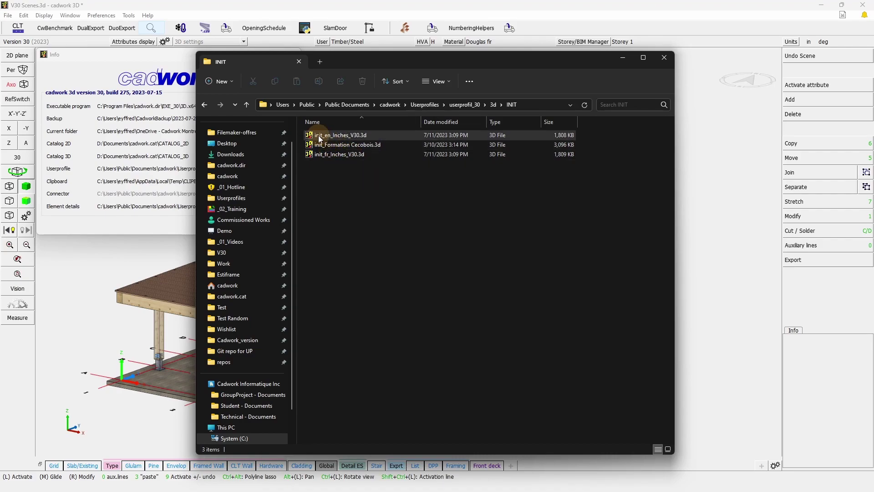
Open the template file init_en_Inches_V30.3d and view the options of its Foundations scene.
left_click(352, 136)
double_click(350, 136)
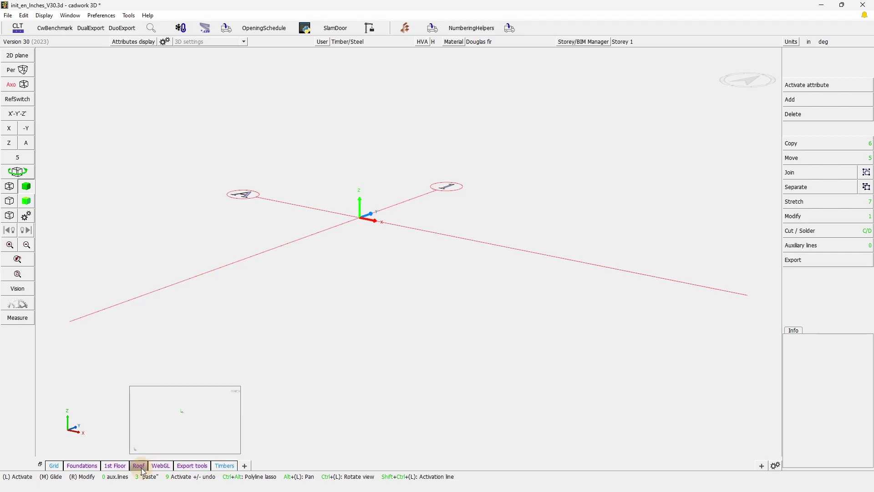
right_click(73, 465)
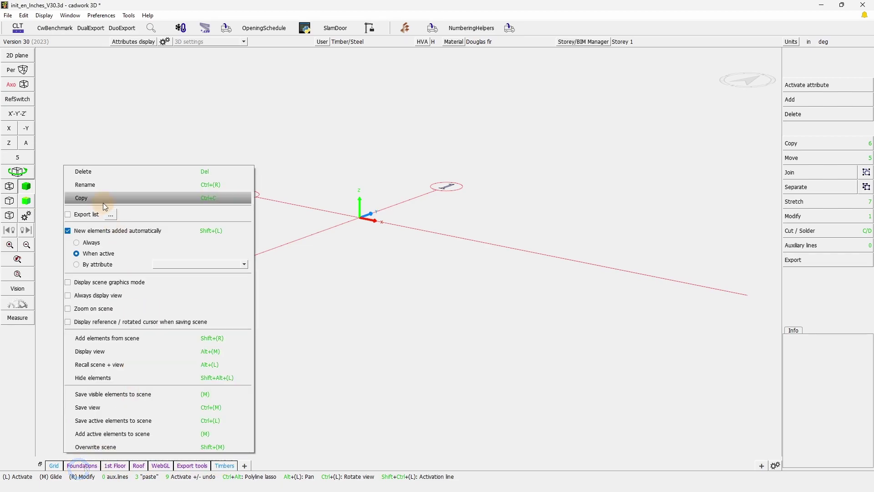
left_click(459, 314)
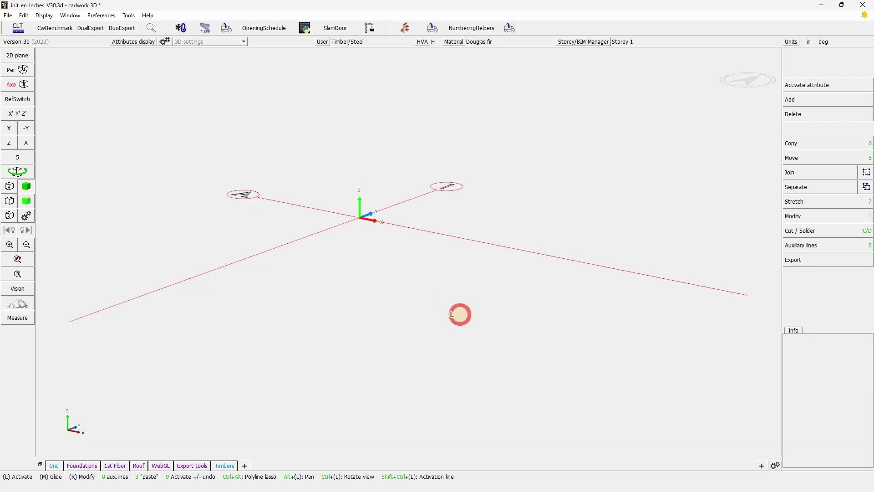
Delete all existing scenes from the template file, from Grid through Timbers.
key("Delete")
key("Delete")
key("Delete")
key("Delete")
key("Delete")
key("Delete")
key("Delete")
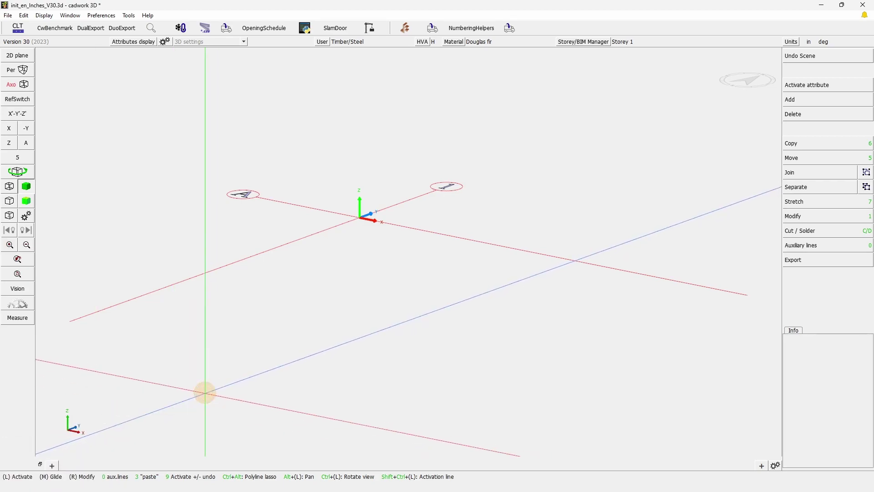
left_click(175, 193)
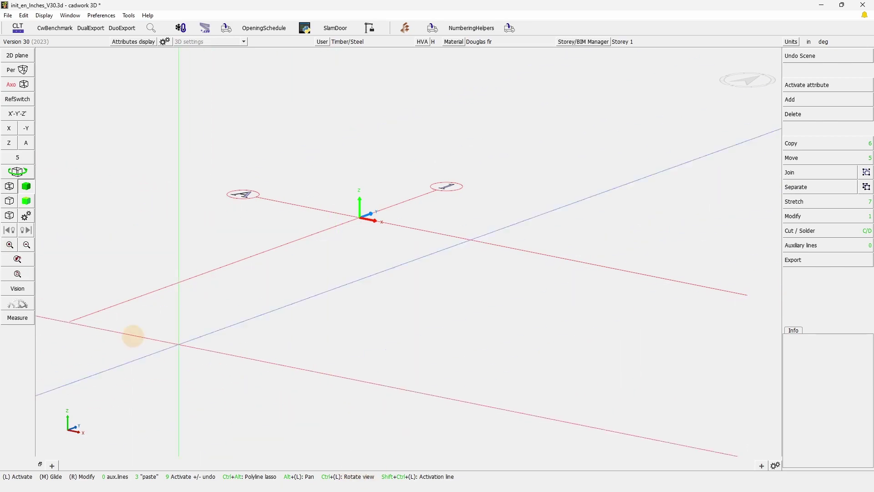
left_click(183, 123)
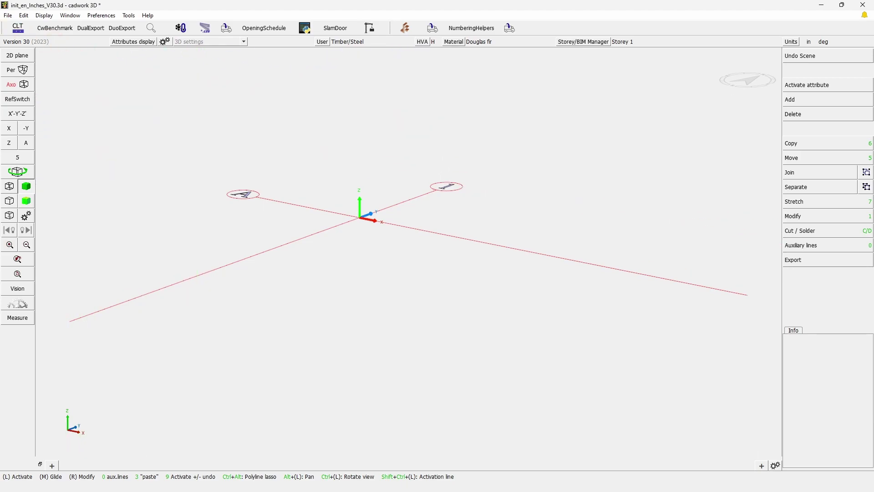
Import only the Scenes settings from V30 Scenes.3d into the template file, using the overwrite loading type.
left_click(10, 17)
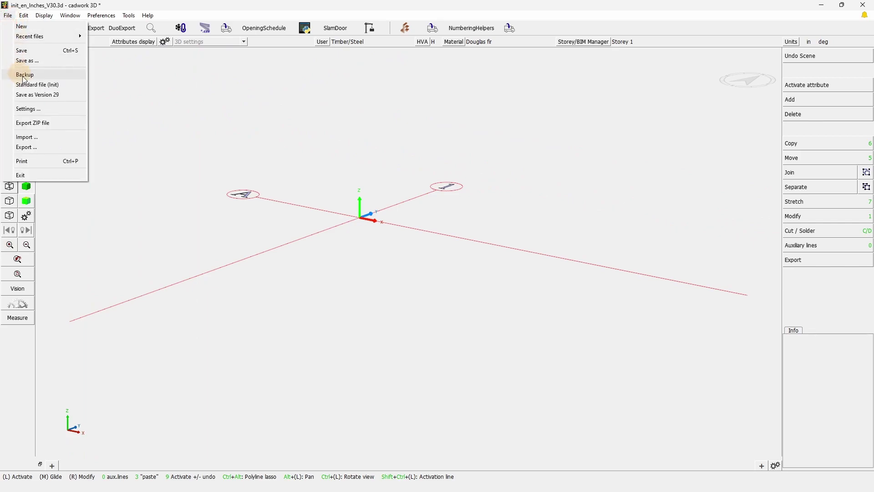
left_click(35, 111)
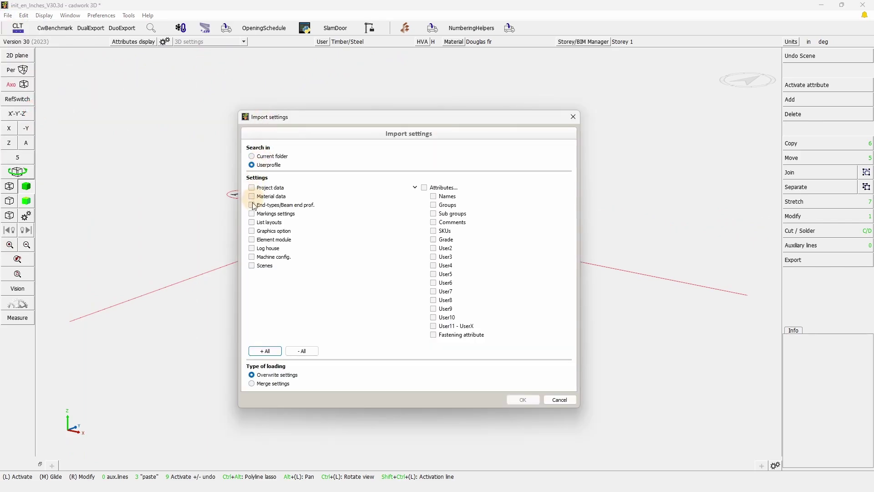
left_click(254, 266)
left_click(522, 400)
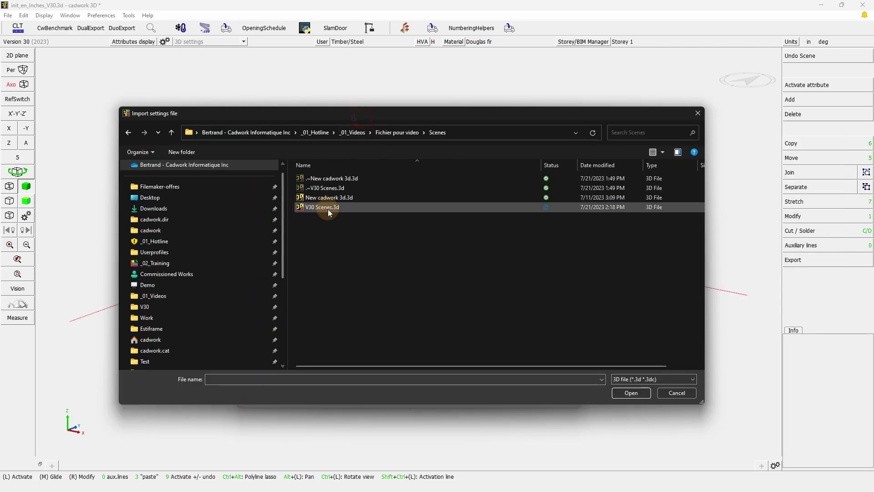
left_click(321, 208)
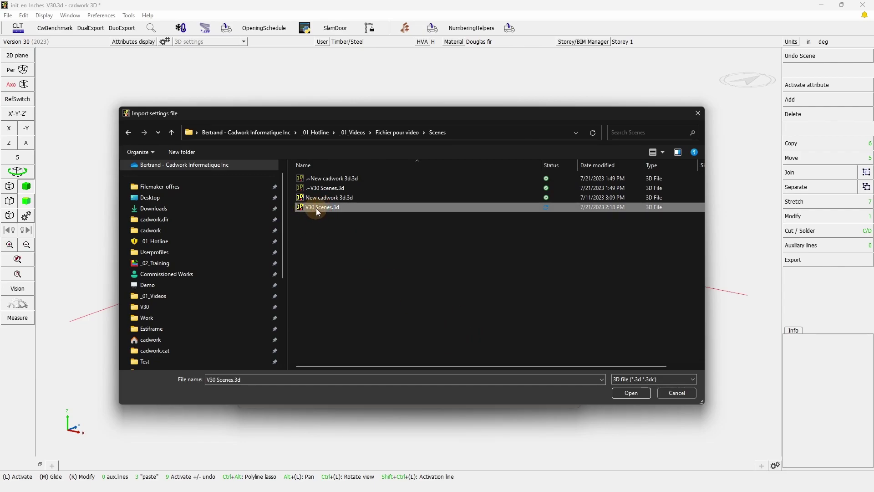
left_click(630, 394)
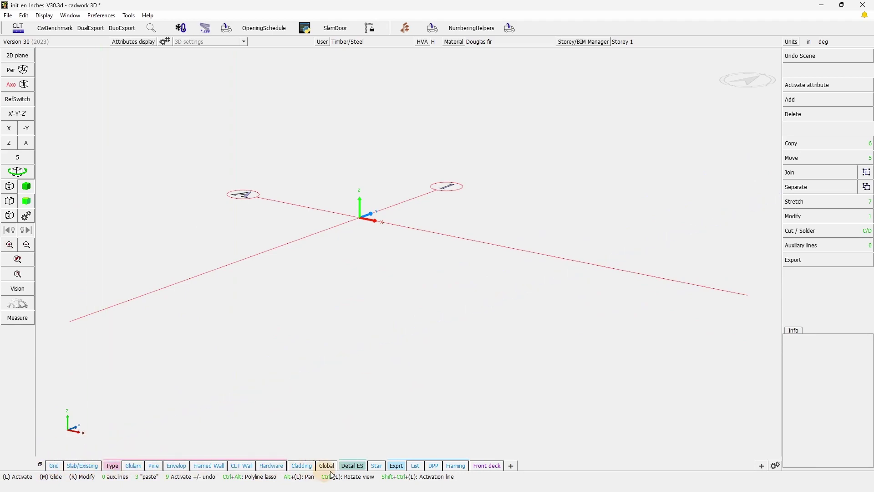
Examine the options of the imported Front deck and List scenes, including the List scene's export list settings.
right_click(495, 466)
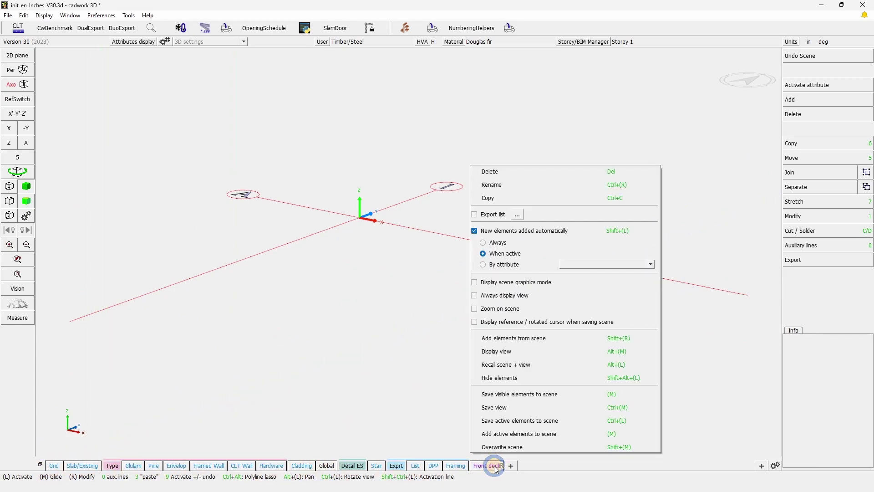
left_click(154, 466)
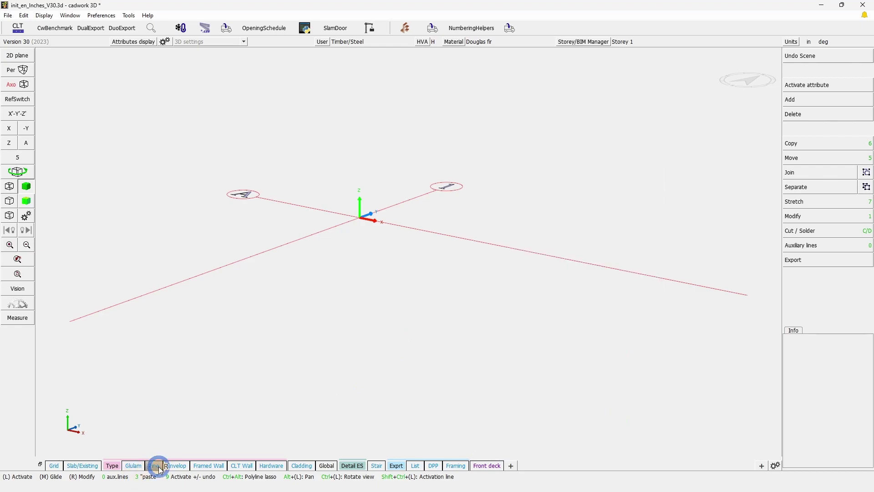
right_click(418, 467)
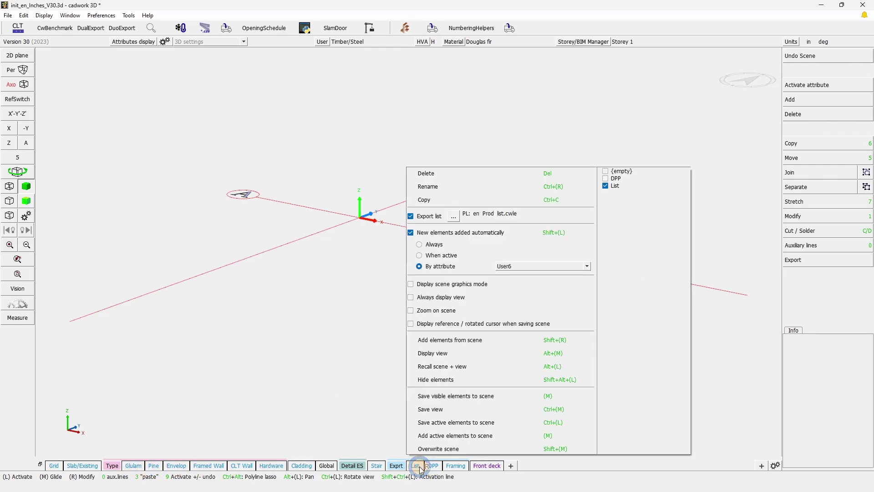
left_click(454, 217)
right_click(203, 433)
left_click(237, 425)
left_click(398, 320)
left_click(50, 466)
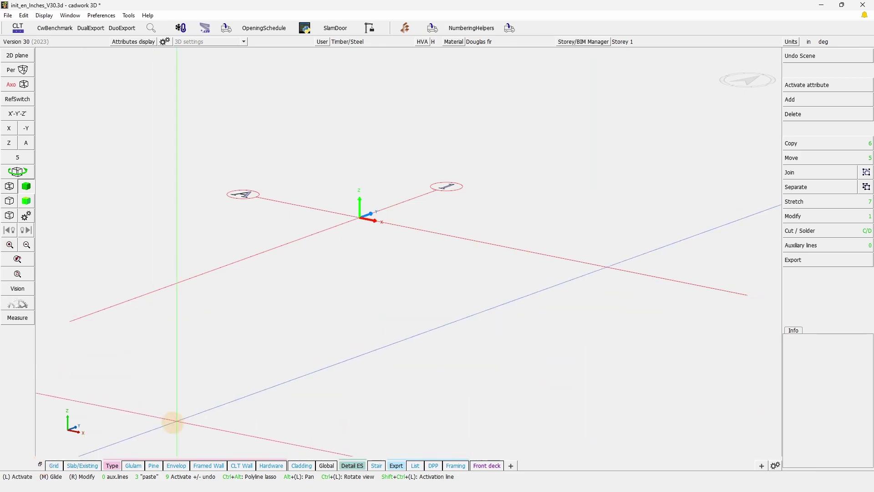
Undock the scenes bar into a floating window and dock it along the upper edge of the 3D view.
left_click(40, 465)
left_click_drag(85, 453, 269, 181)
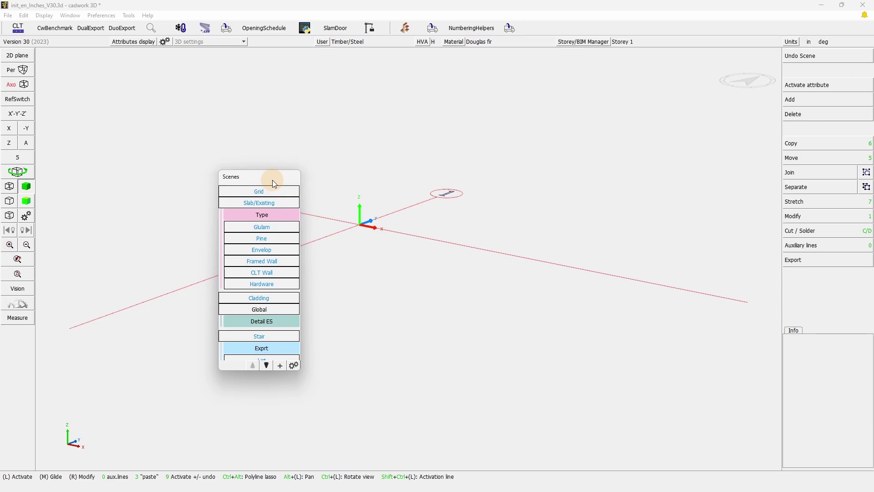
left_click_drag(269, 181, 517, 48)
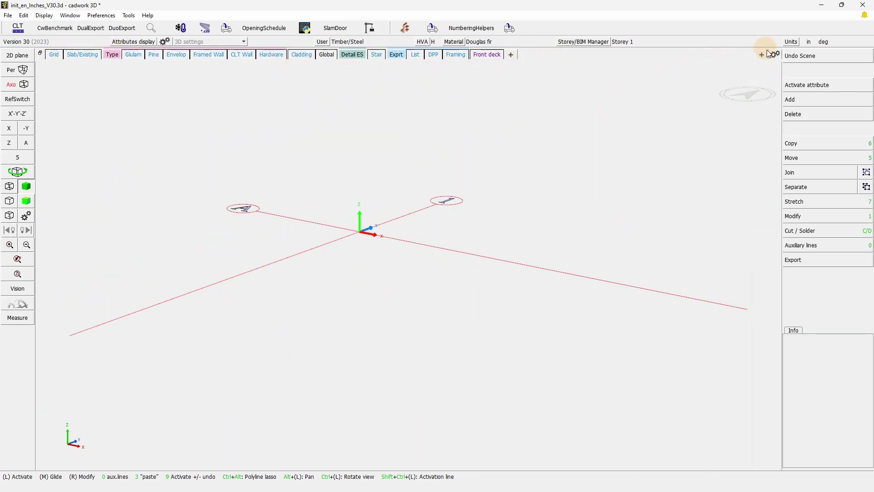
View the general scene settings, including the list file name and list layout options, and close them.
left_click(777, 56)
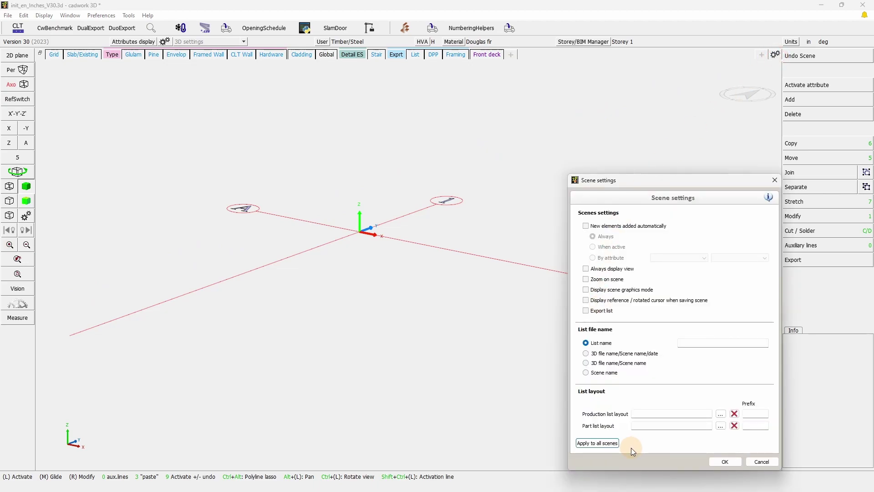
left_click(769, 201)
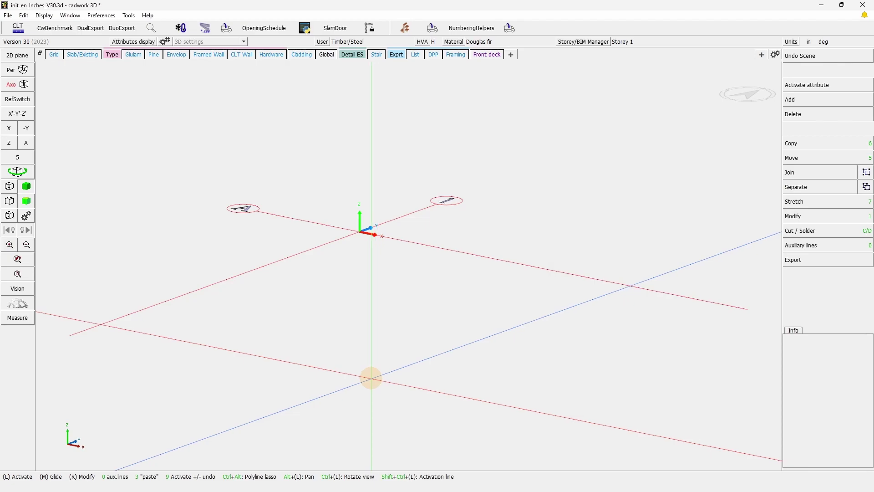